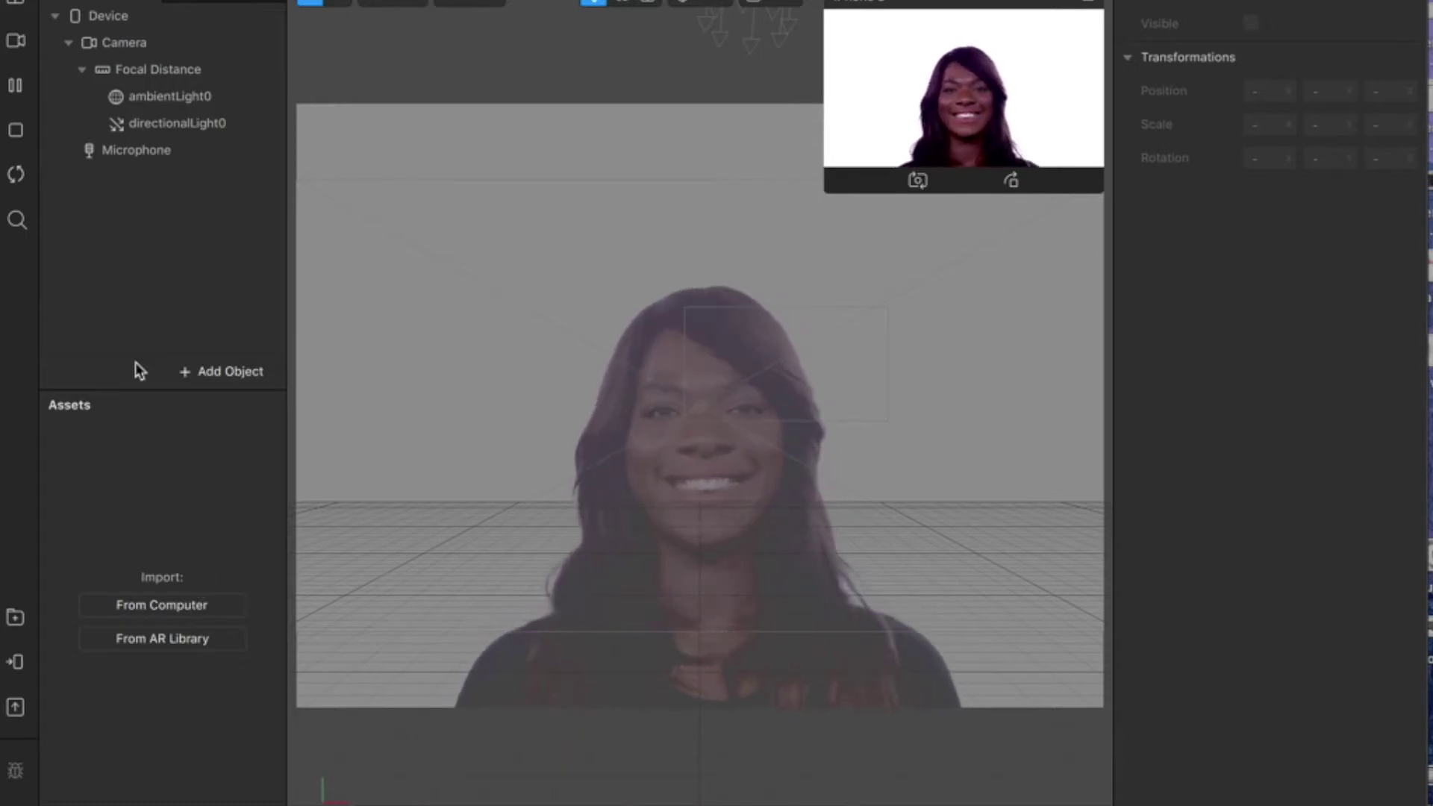
Switch the simulation to the red-haired woman's video and enlarge the preview window.
left_click(19, 49)
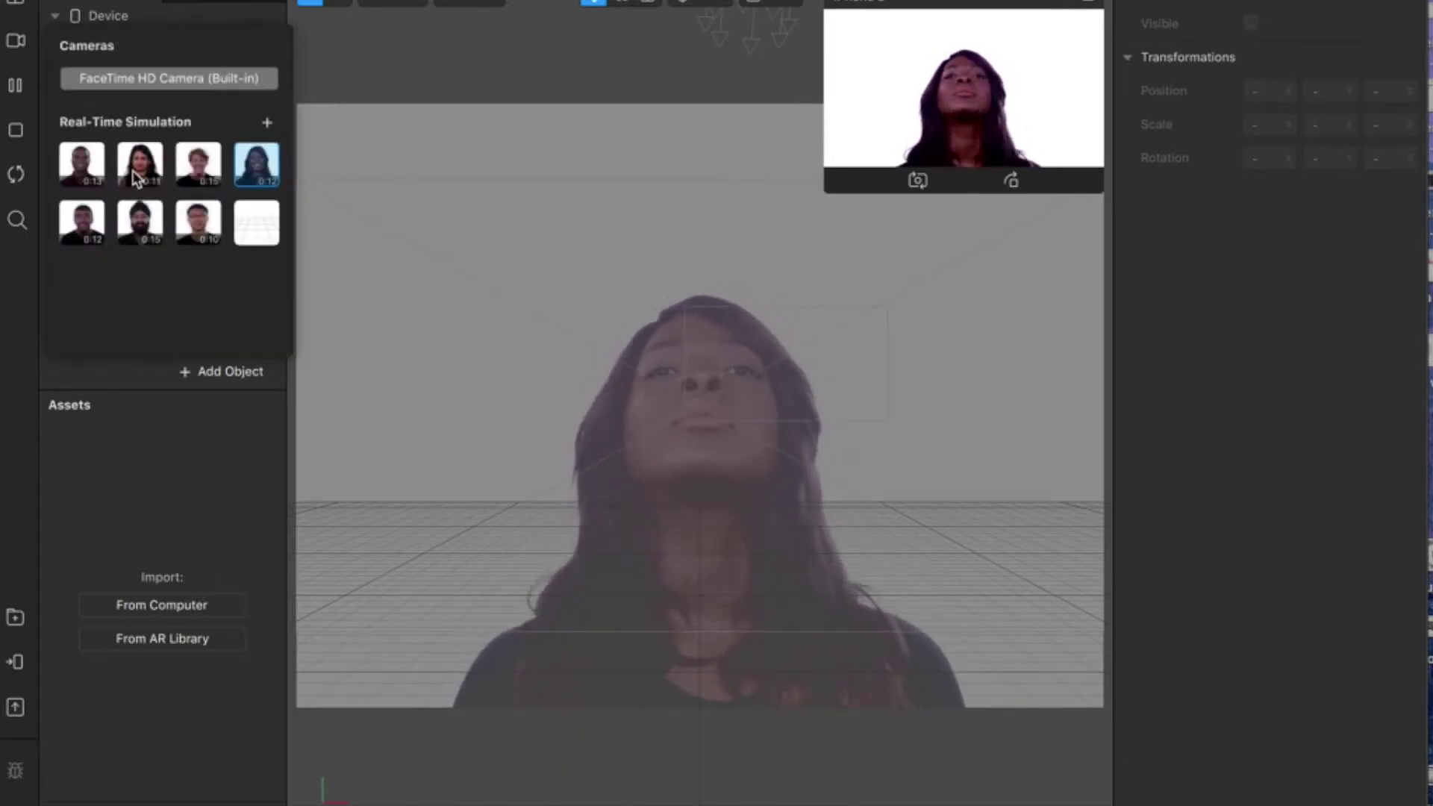
left_click(185, 179)
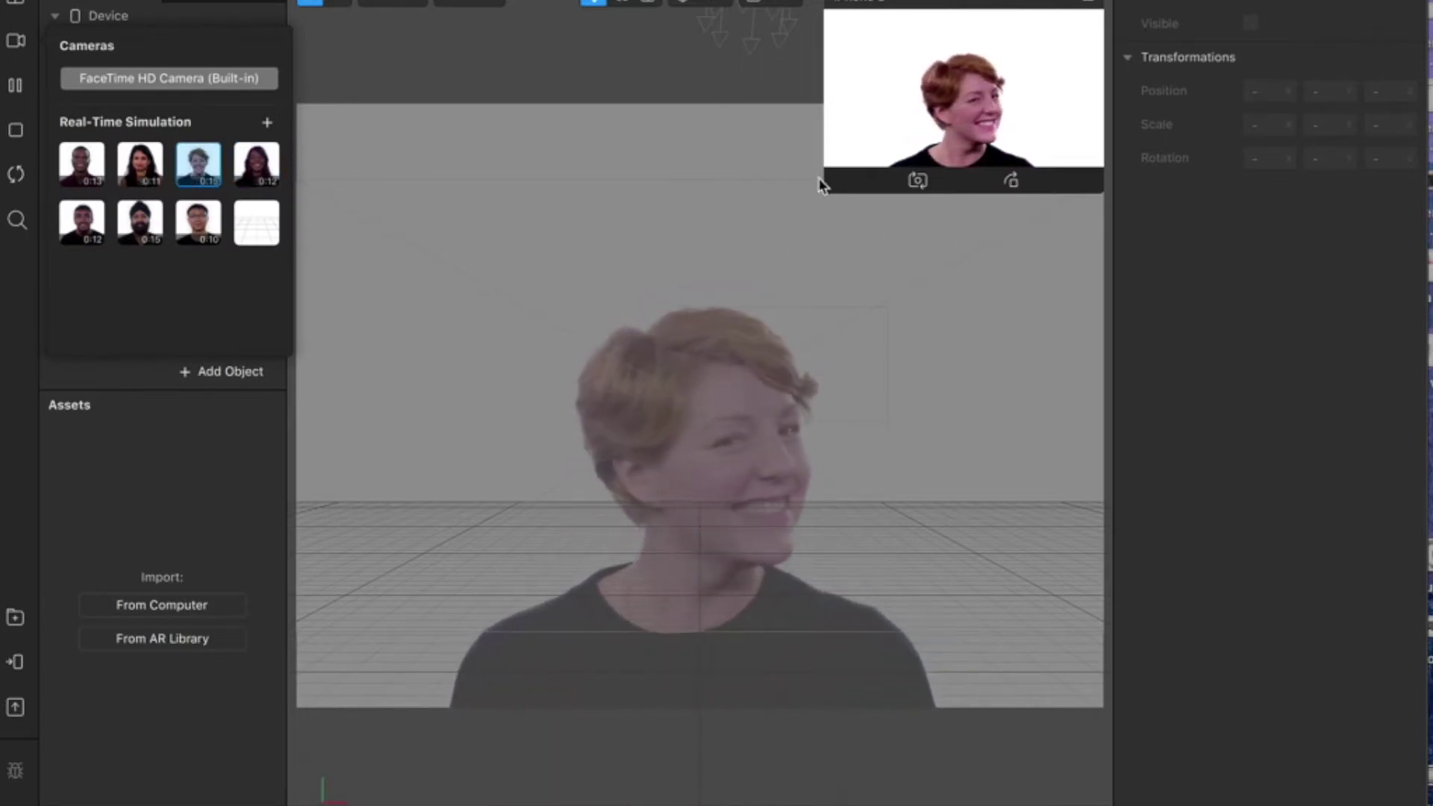
left_click_drag(827, 187, 489, 537)
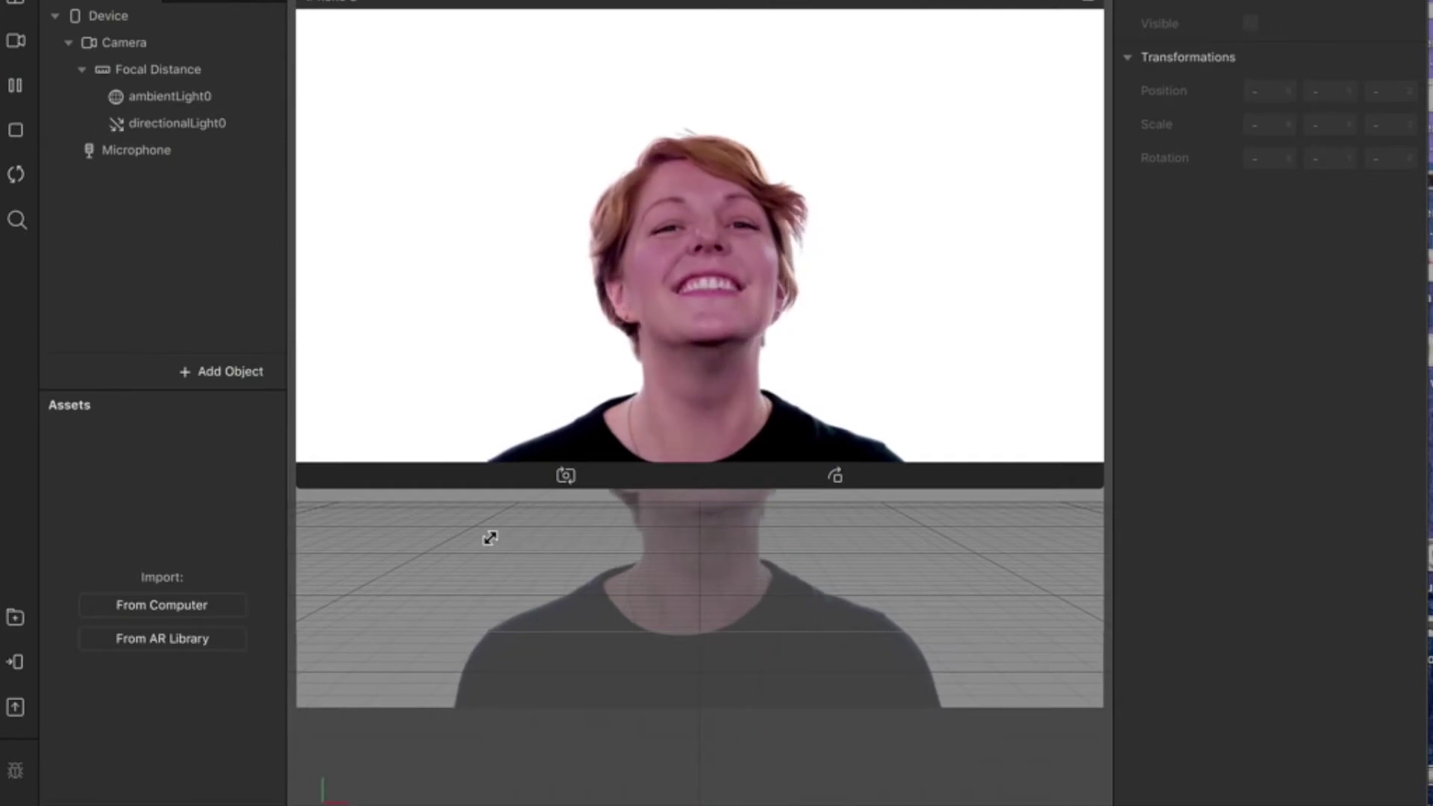
left_click(18, 45)
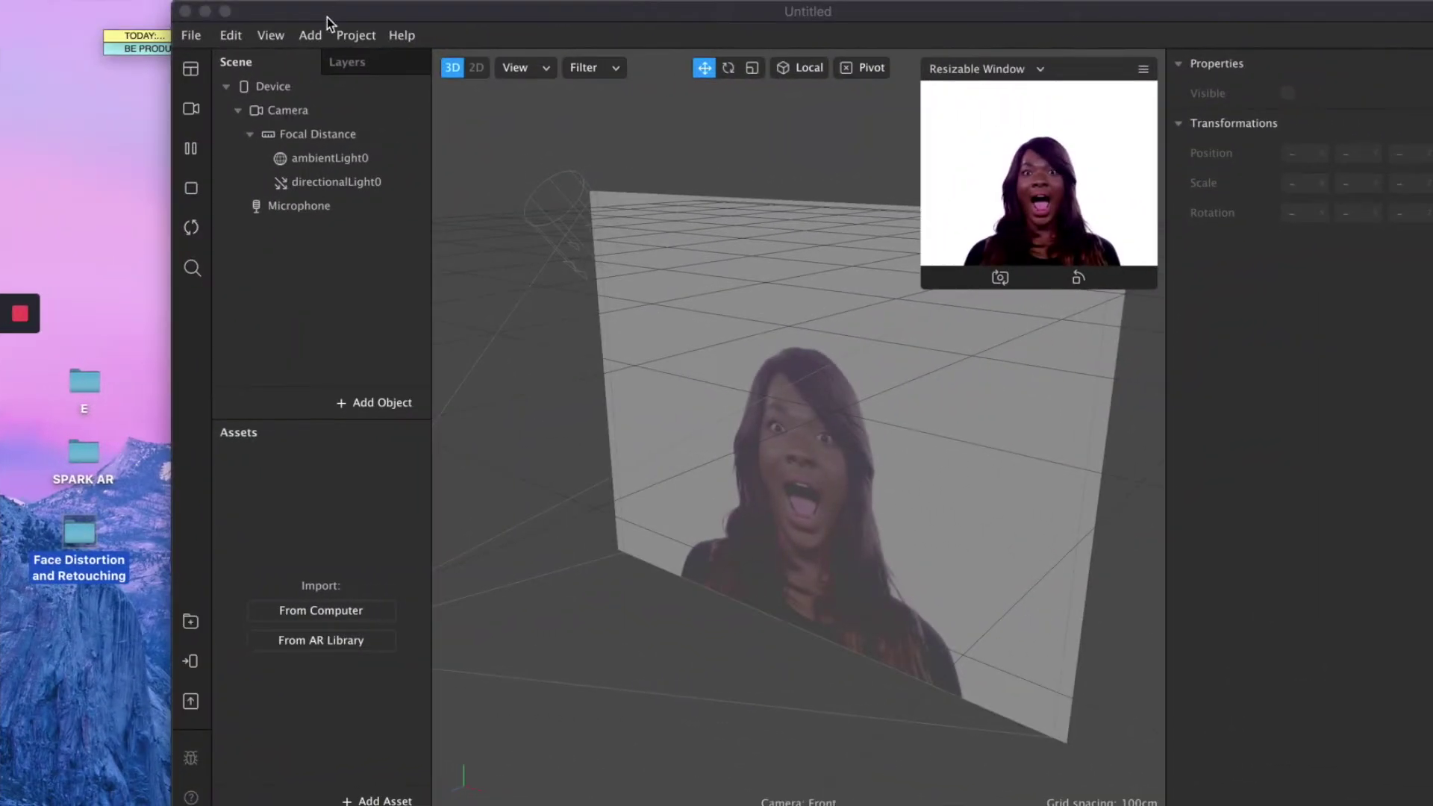
Insert a face tracker and nest a face mesh under faceTracker0.
left_click_drag(327, 16, 283, 2)
left_click(310, 389)
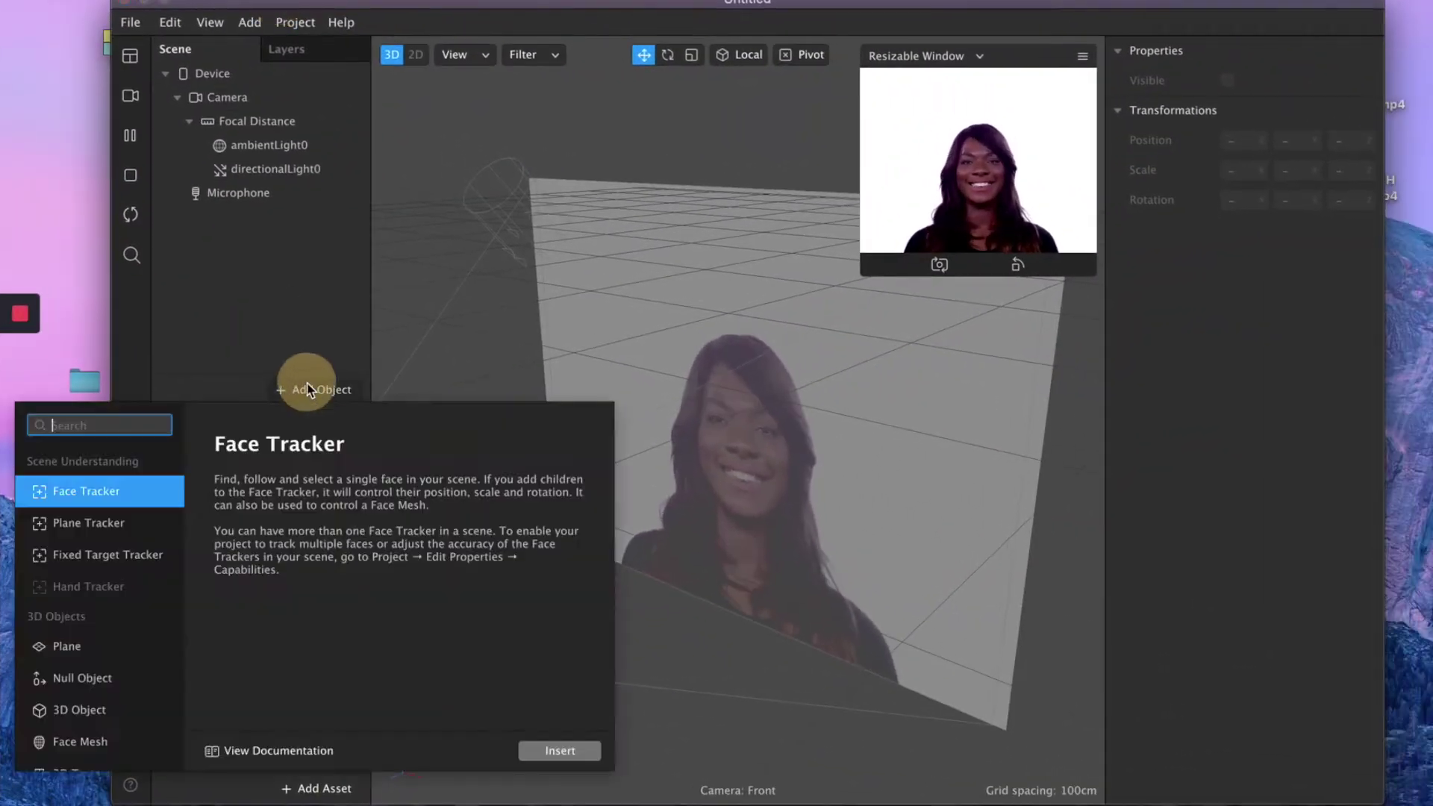
left_click(549, 754)
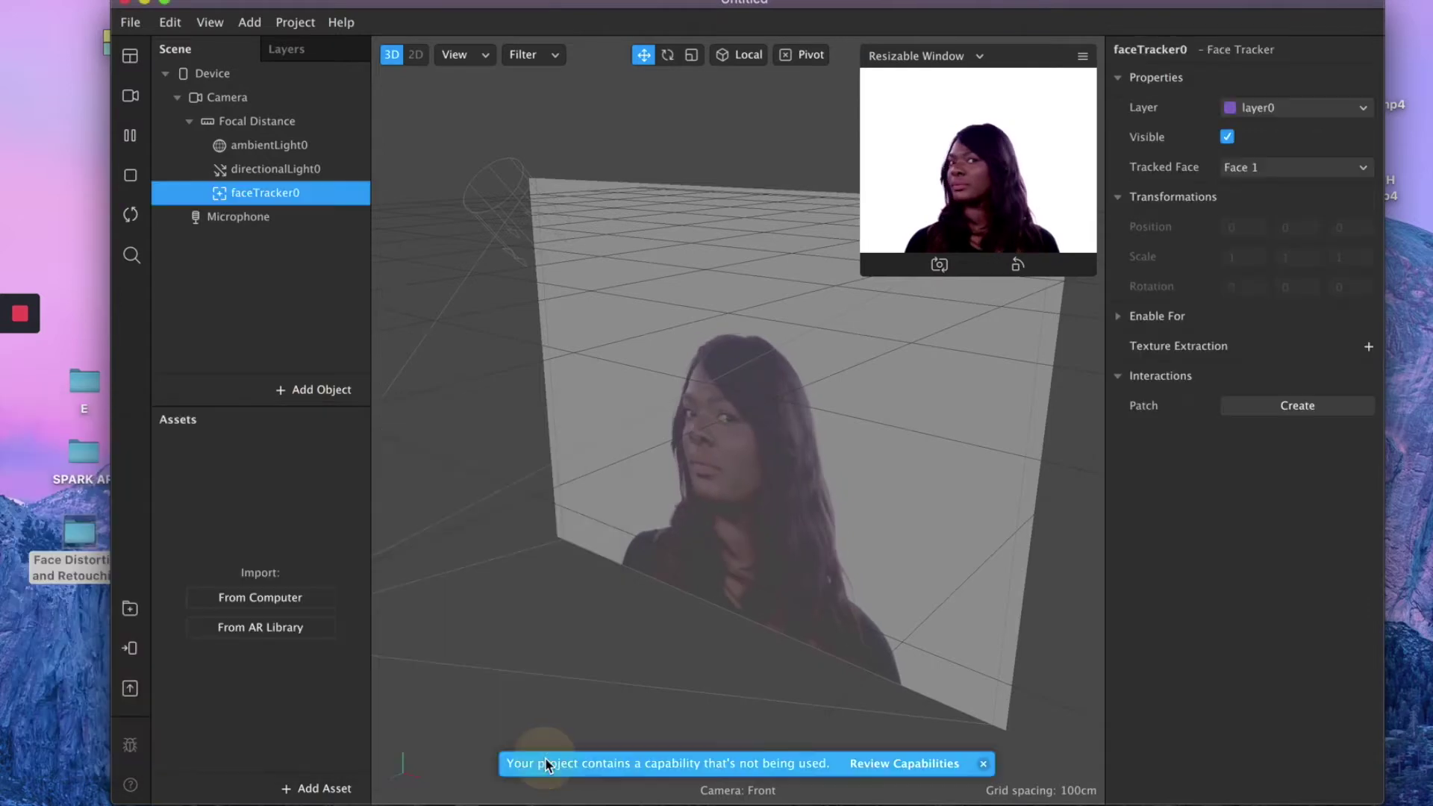
right_click(313, 189)
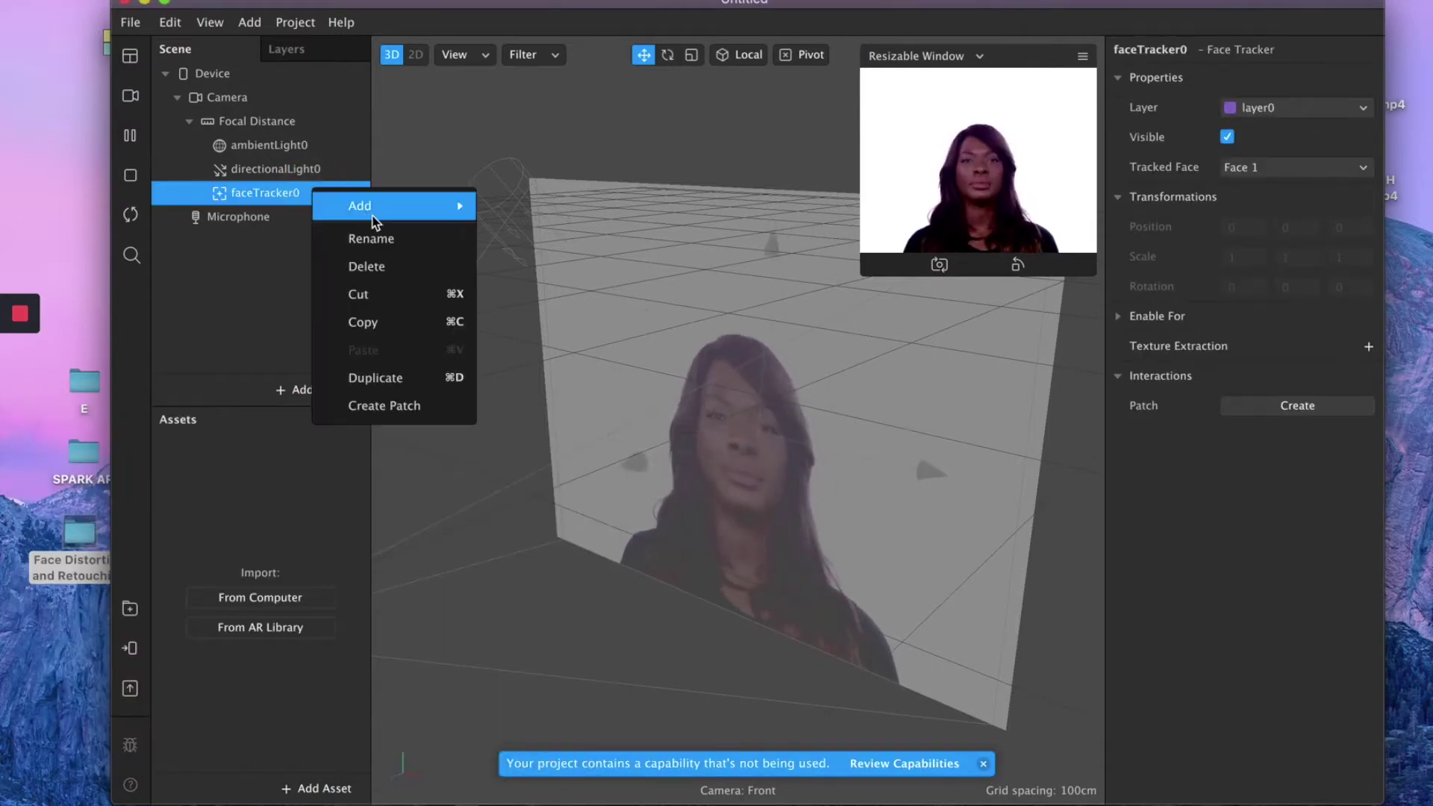
mouse_move(358, 206)
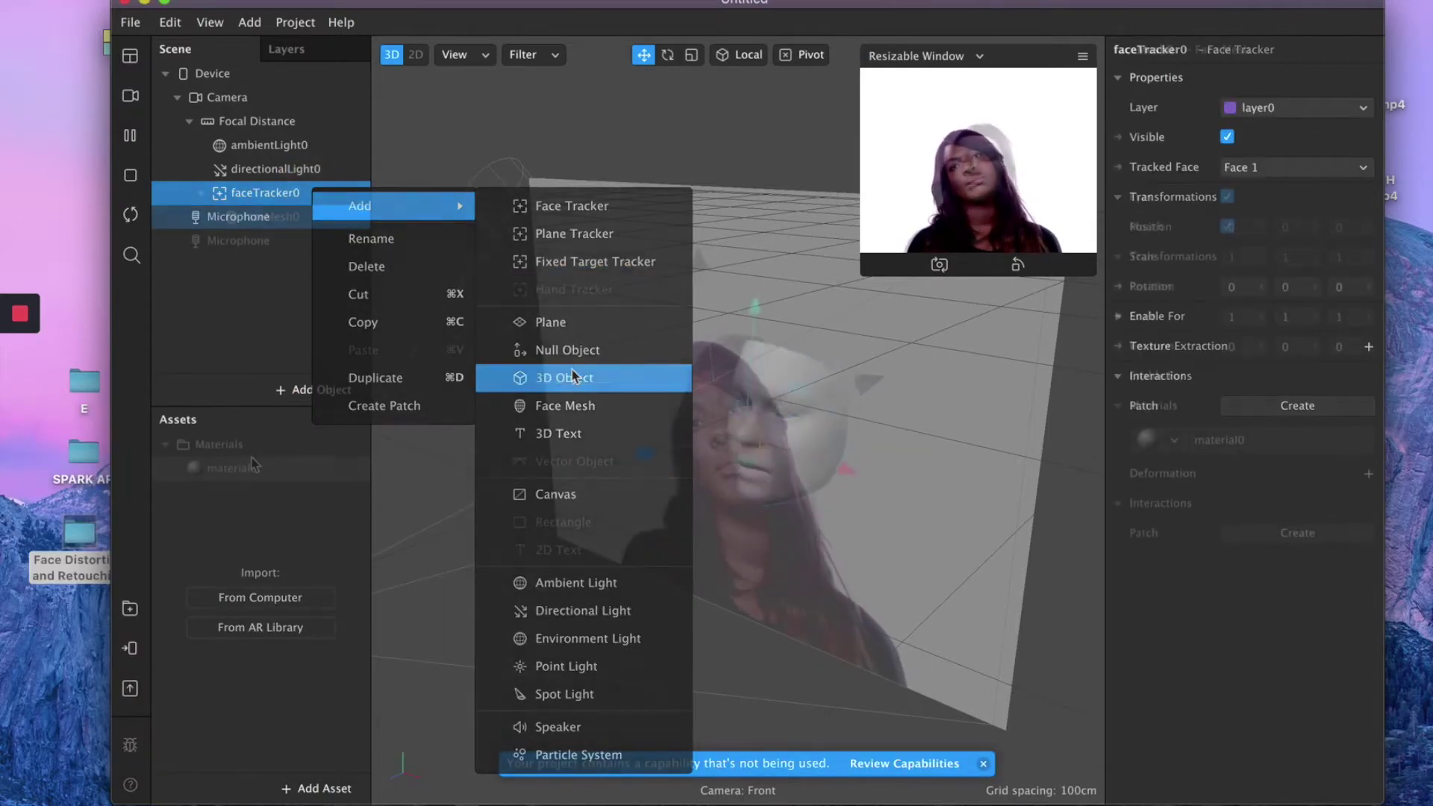
left_click(575, 375)
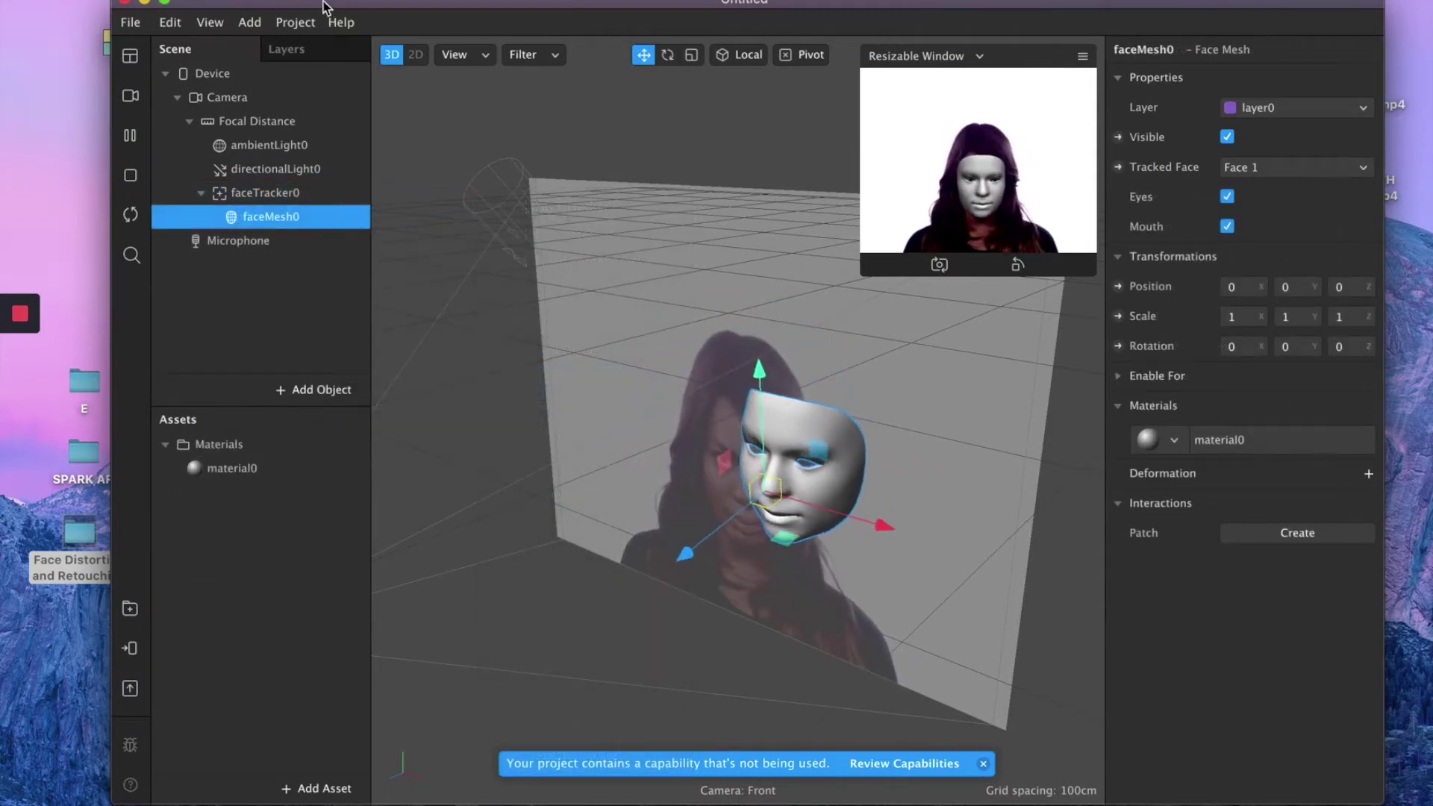
left_click_drag(331, 6, 379, 1)
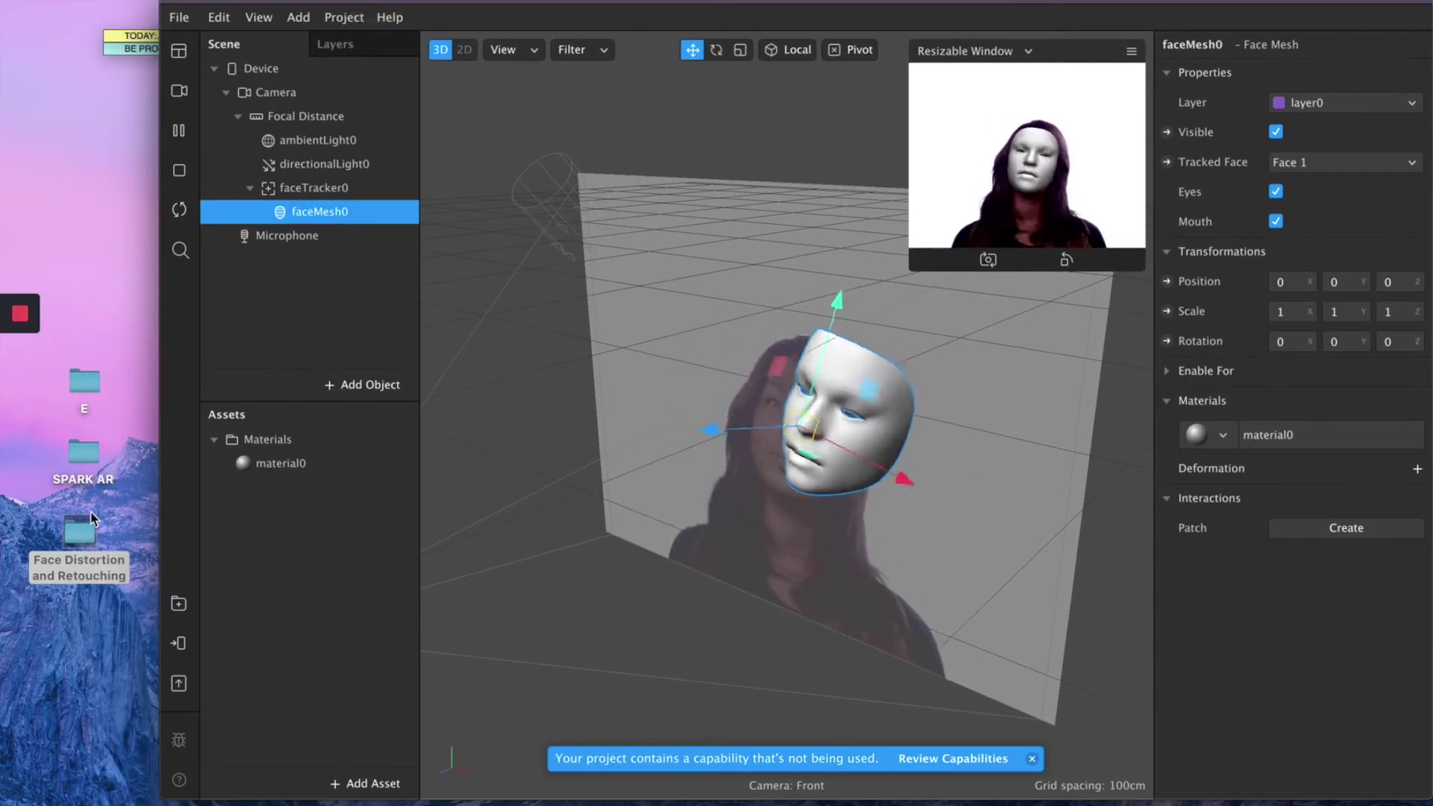
left_click(86, 534)
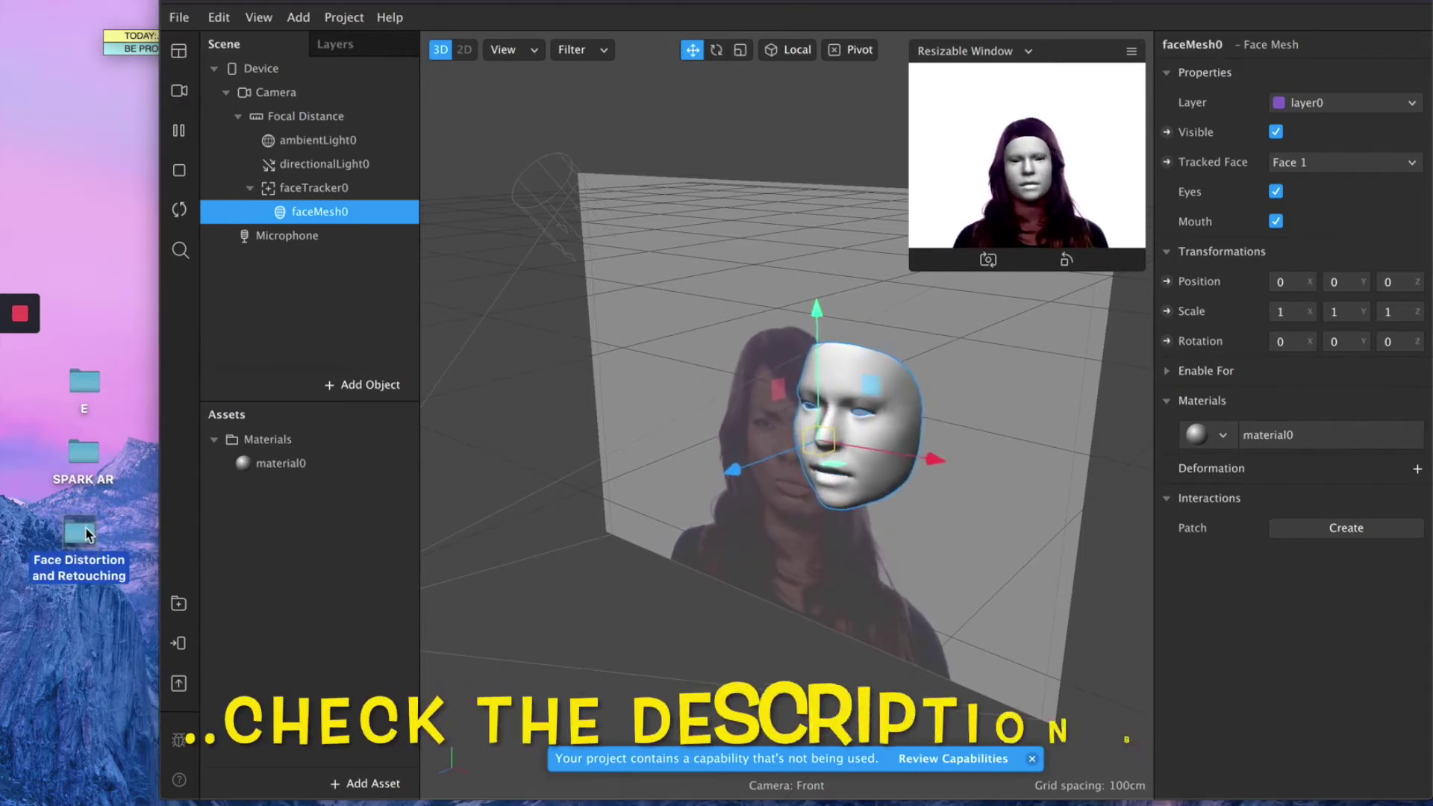
Import faceDistortionPack.fbx from the Face_Distortion_Finished folder into the project assets.
double_click(87, 533)
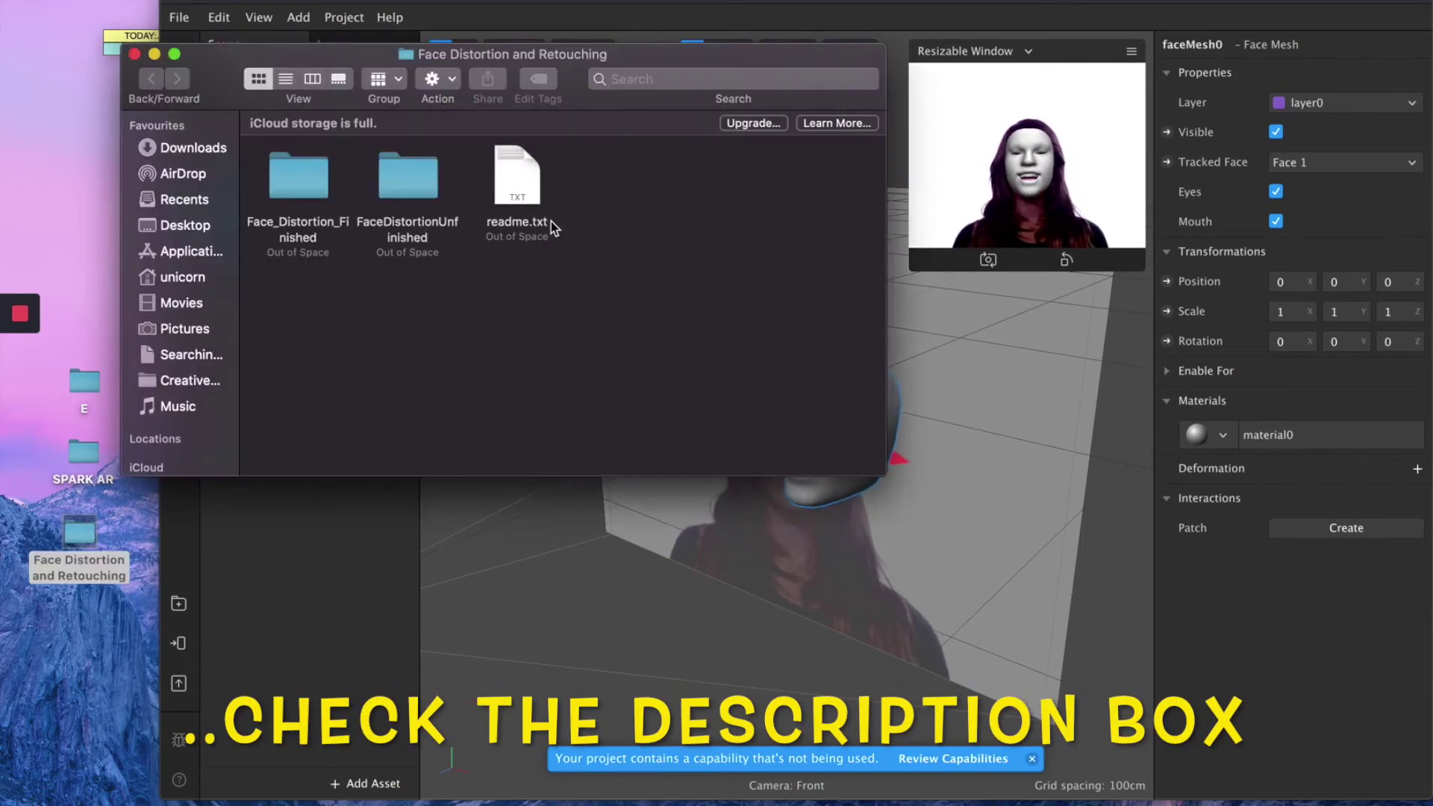
double_click(315, 176)
double_click(285, 179)
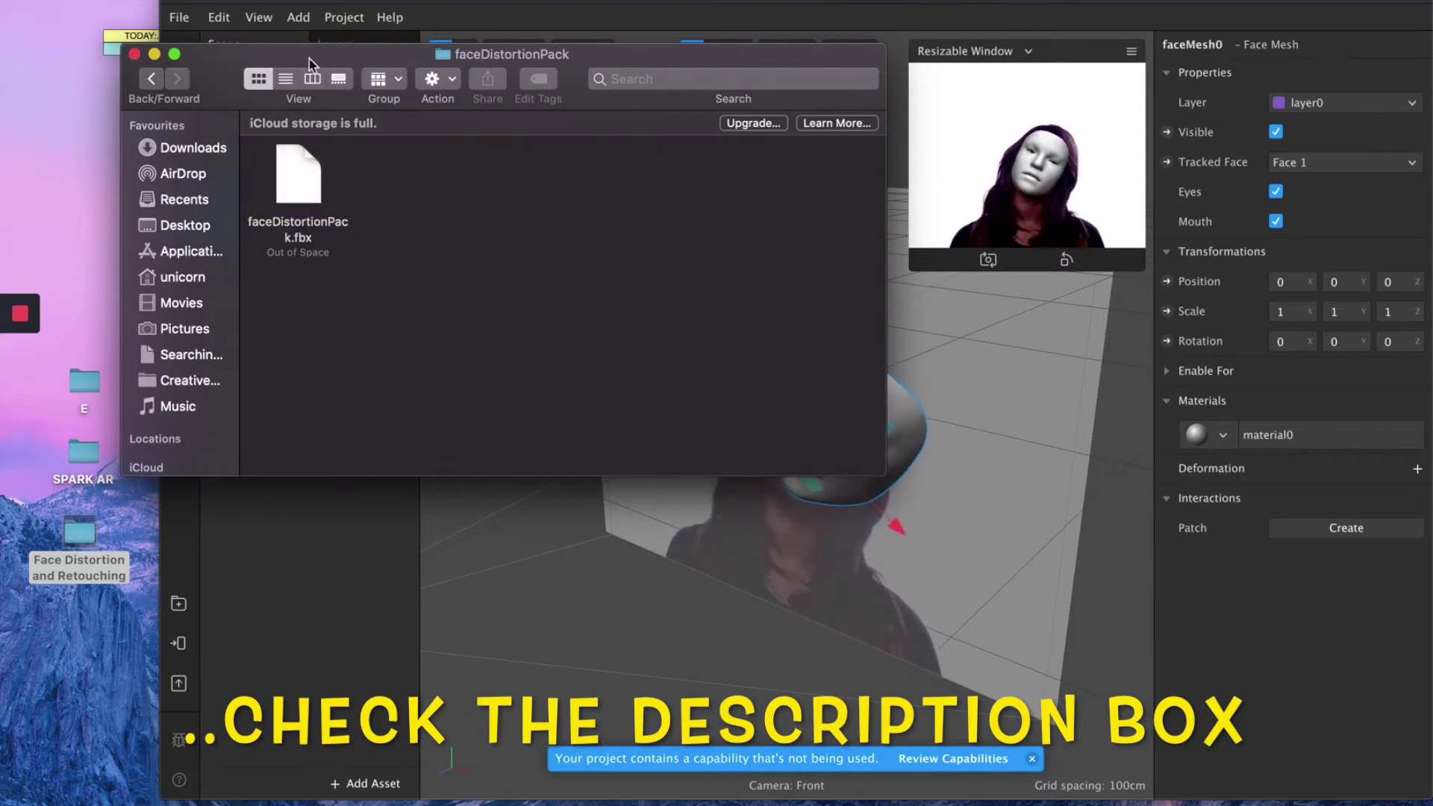
left_click_drag(317, 55, 1040, 35)
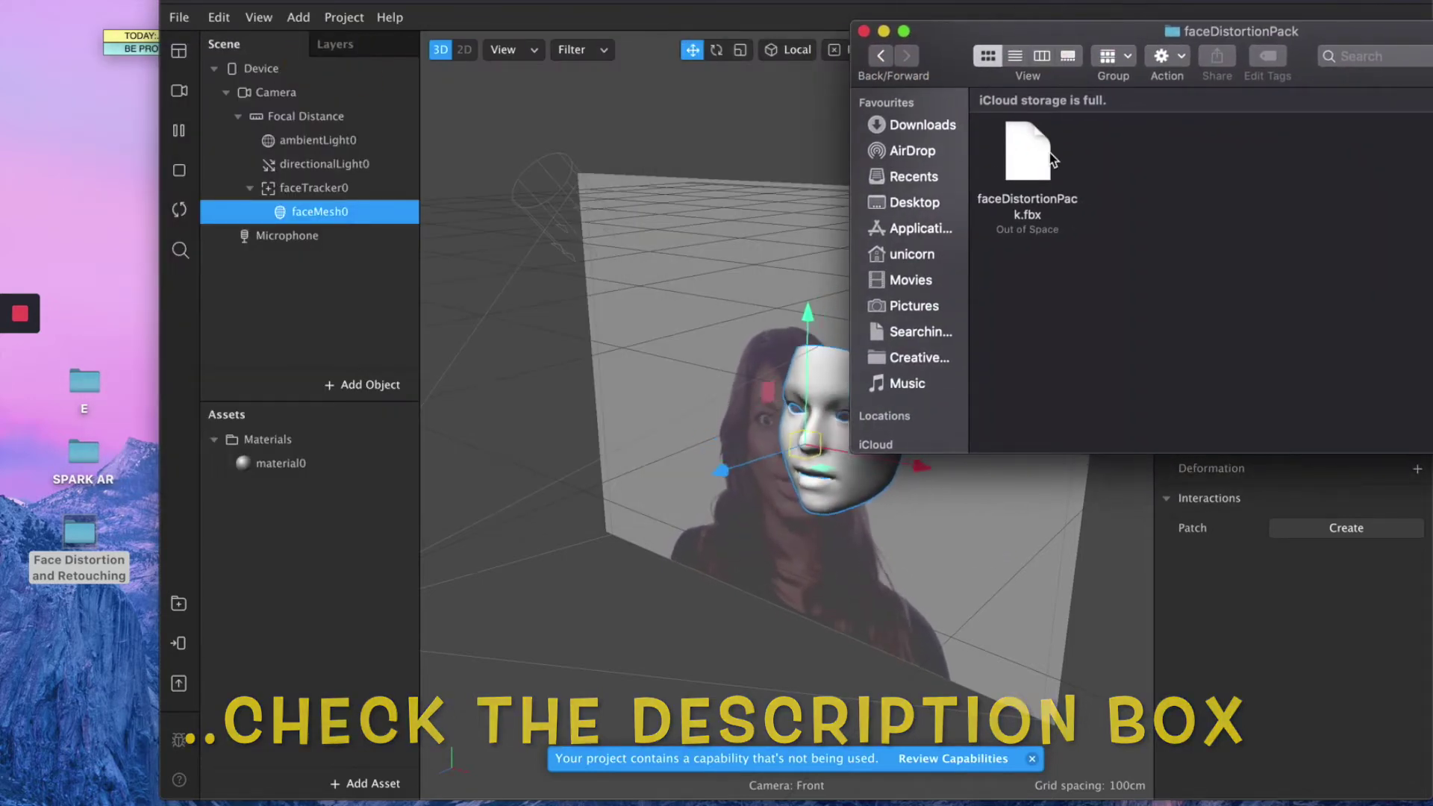
left_click_drag(1017, 166, 258, 621)
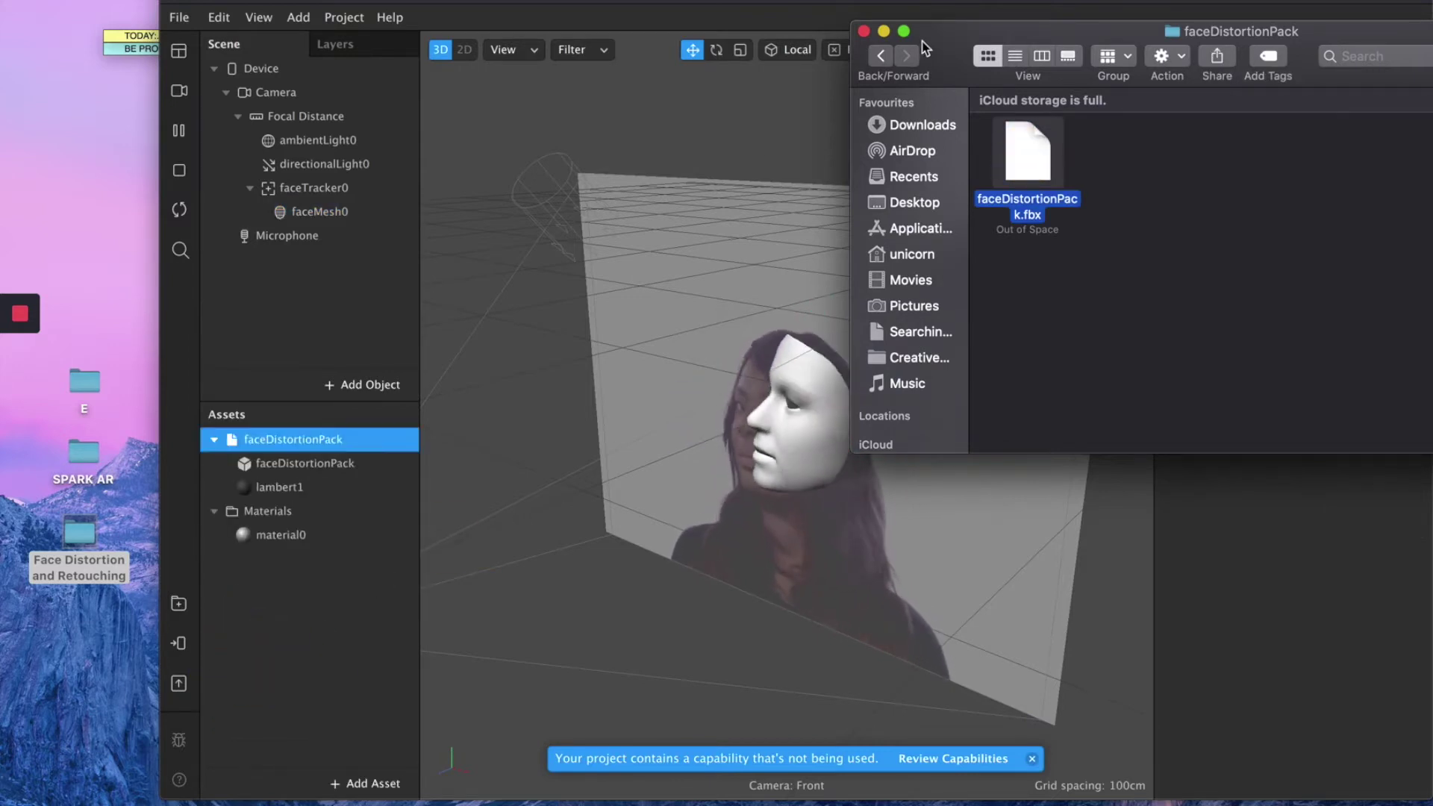
left_click(865, 34)
left_click_drag(849, 17, 786, 18)
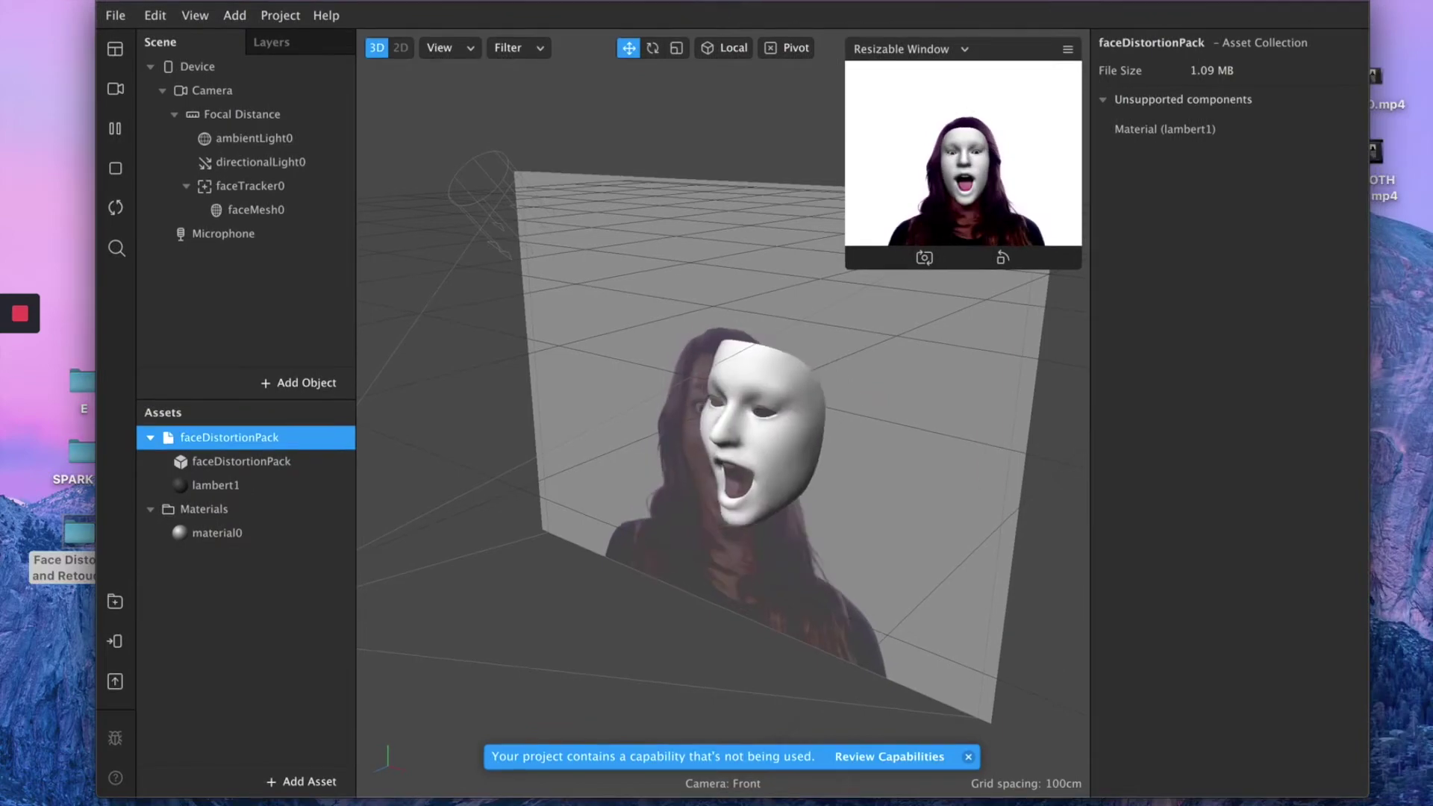
left_click(258, 211)
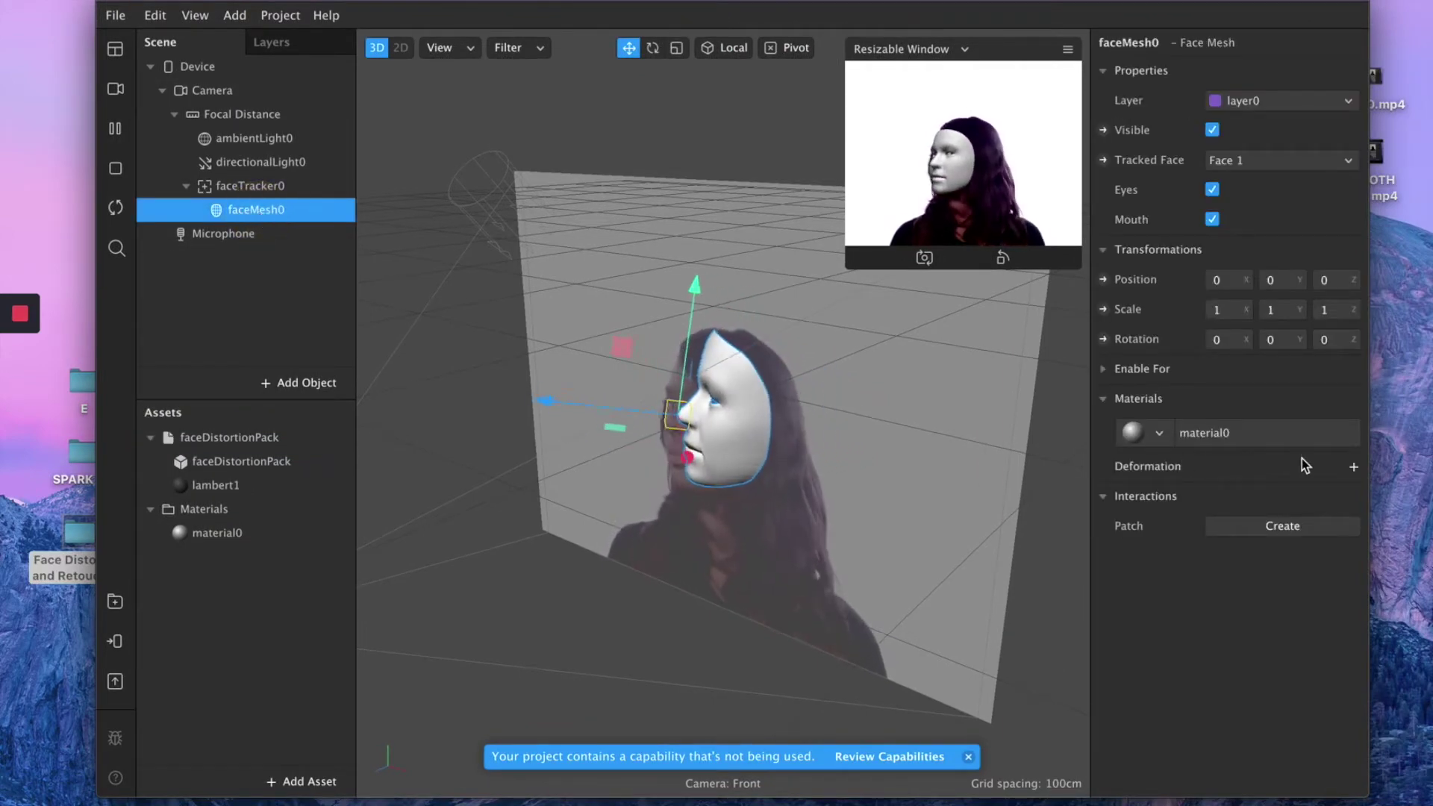
Give faceMesh0 a faceDistortionPack deformation and return eye_l_scale to 0.
left_click(1354, 468)
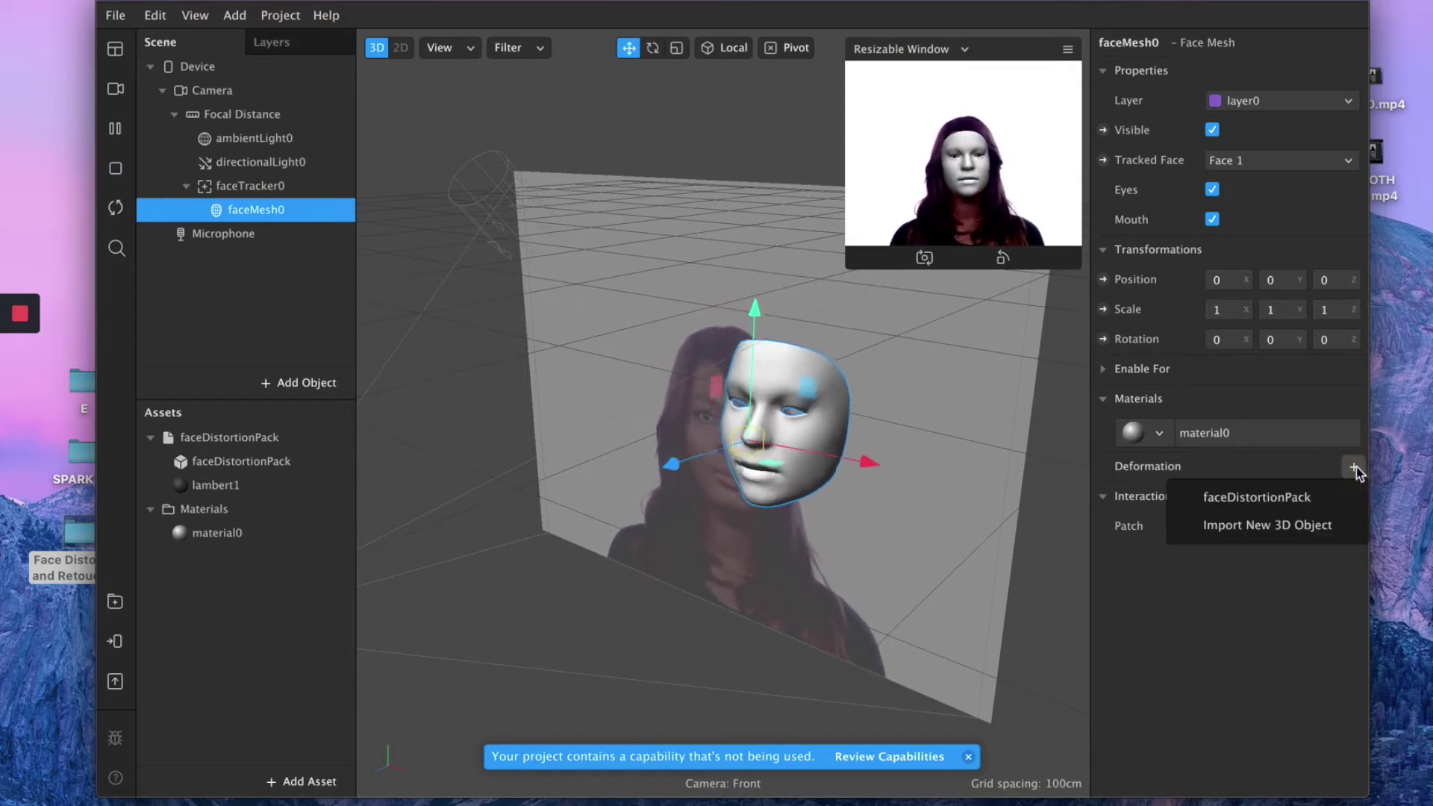
left_click(1280, 498)
scroll(1241, 642, "down", 5)
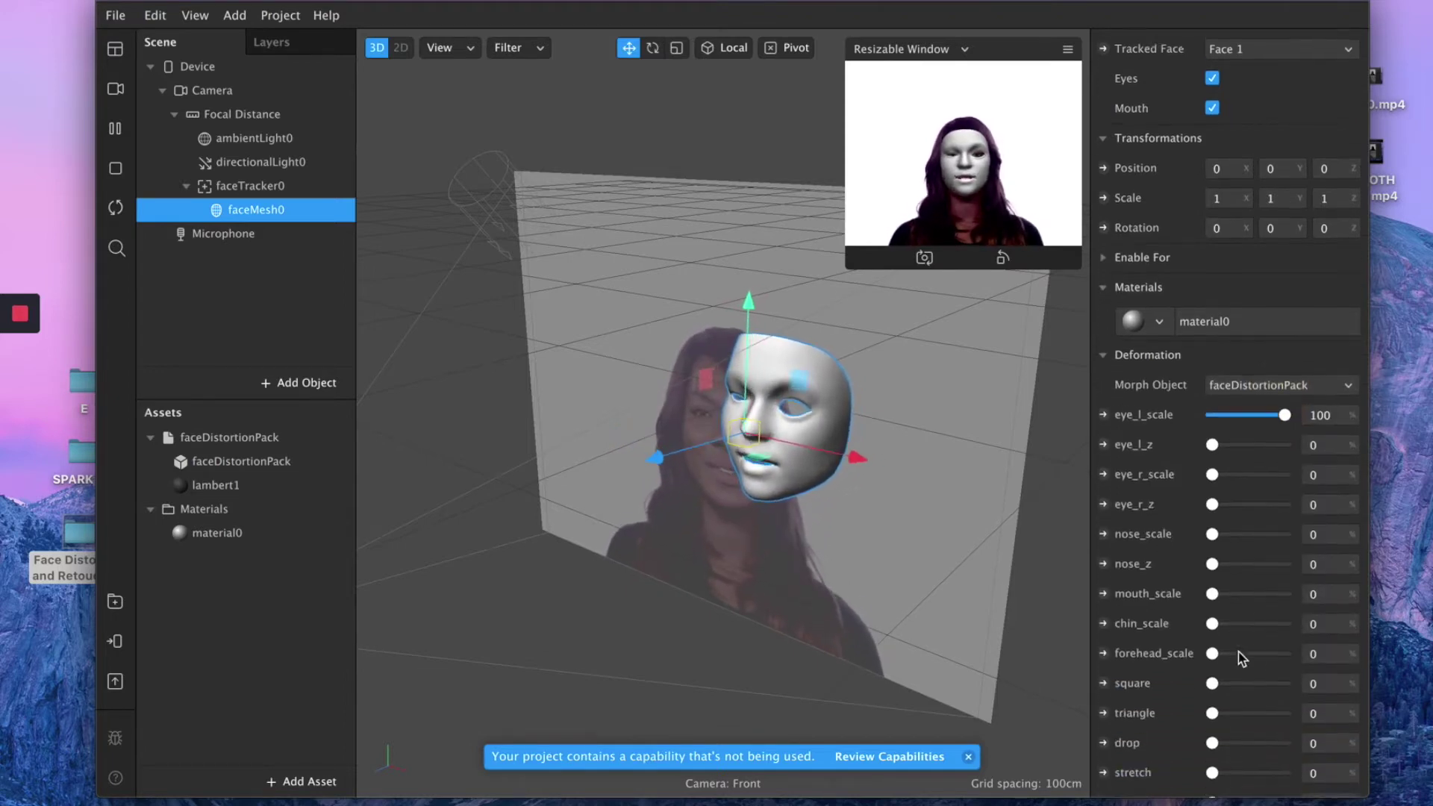
left_click_drag(1284, 335, 1216, 340)
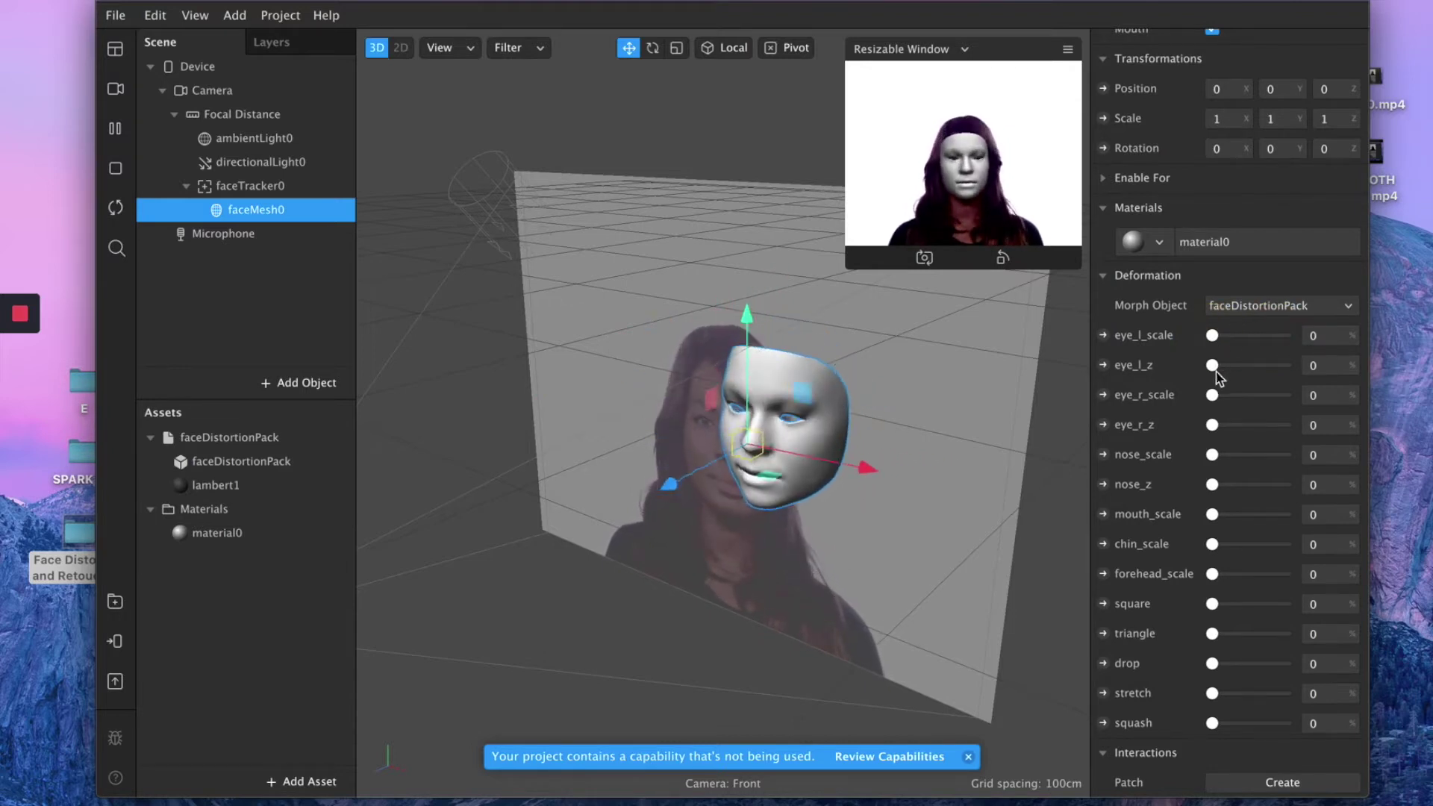
scroll(1230, 433, "up", 1)
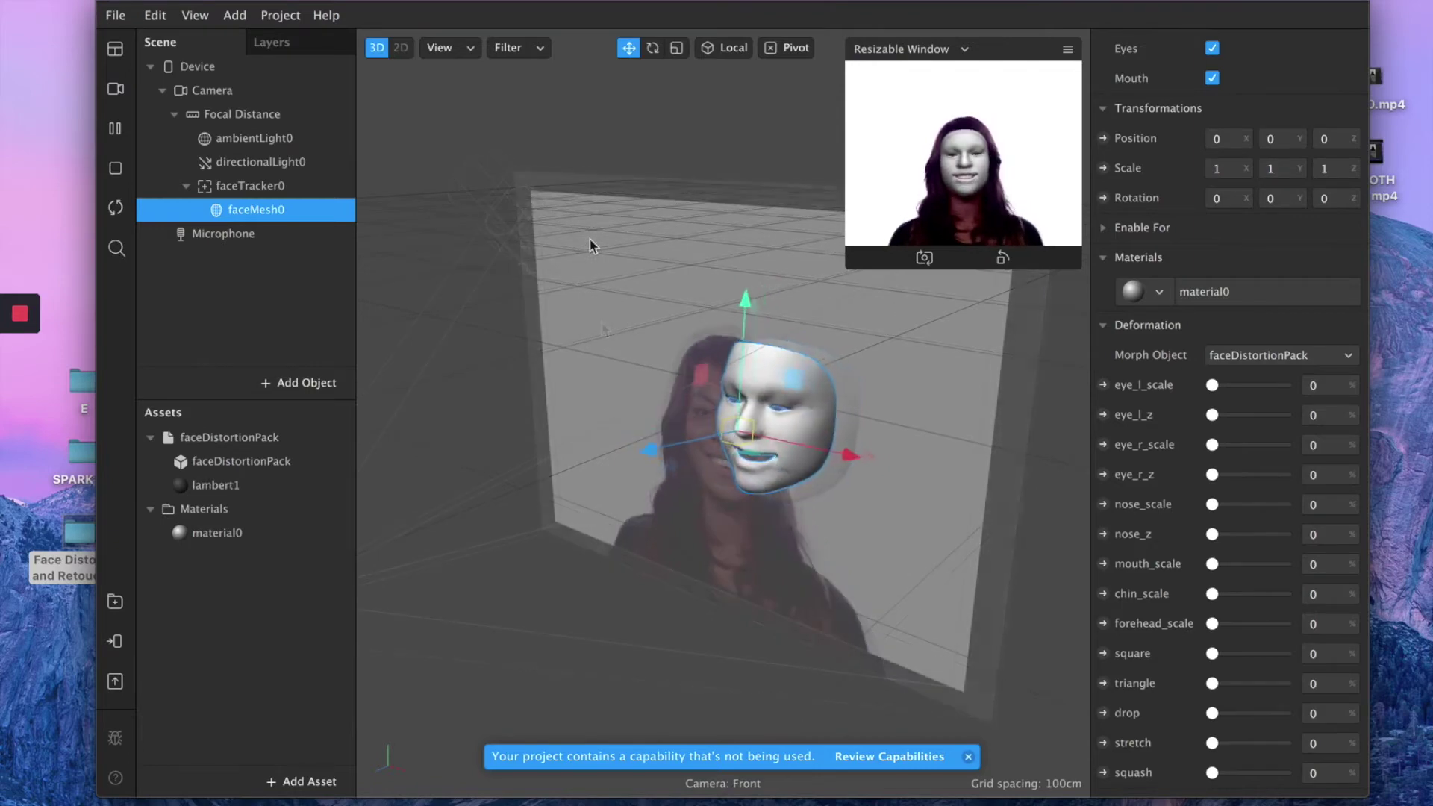
left_click_drag(589, 246, 589, 247)
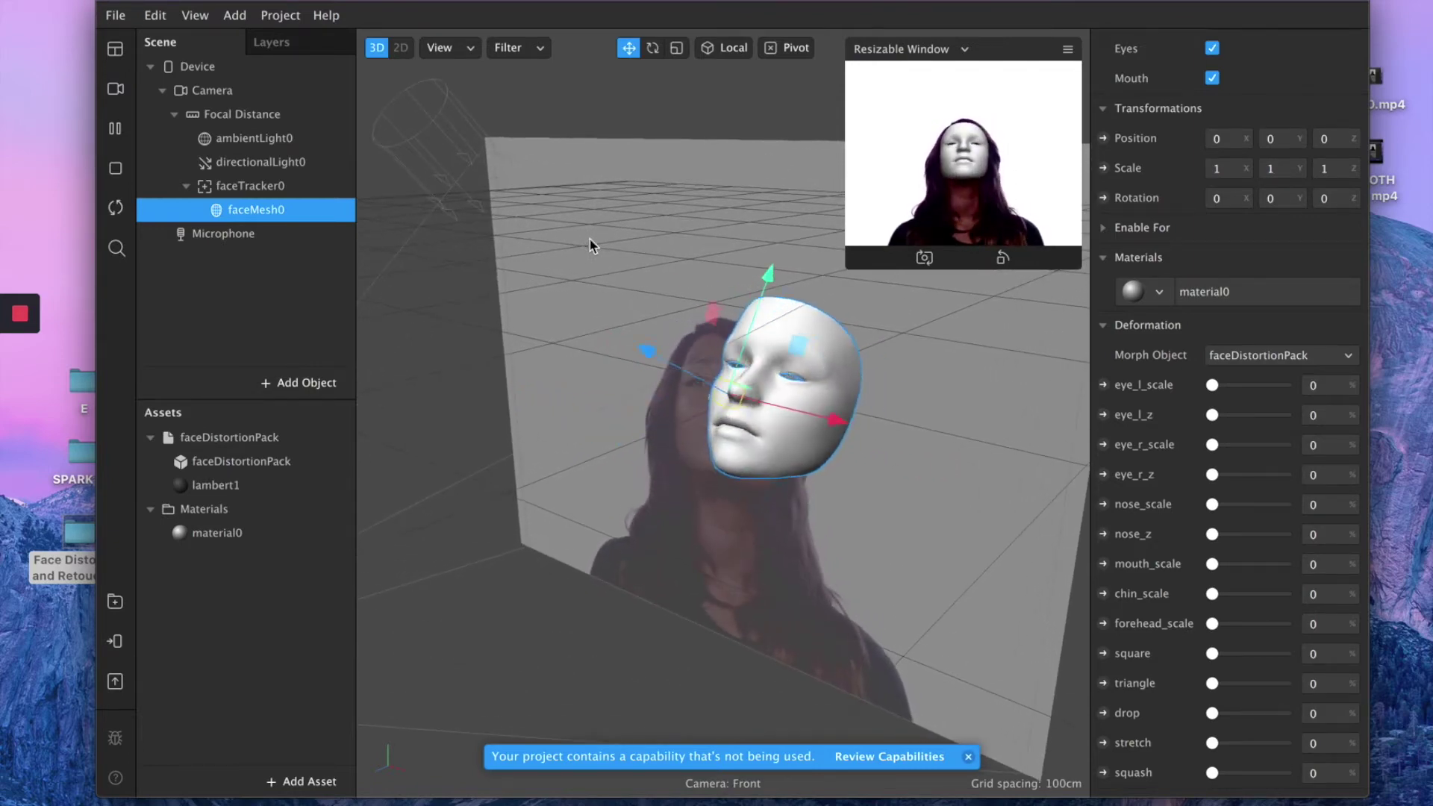
left_click(544, 47)
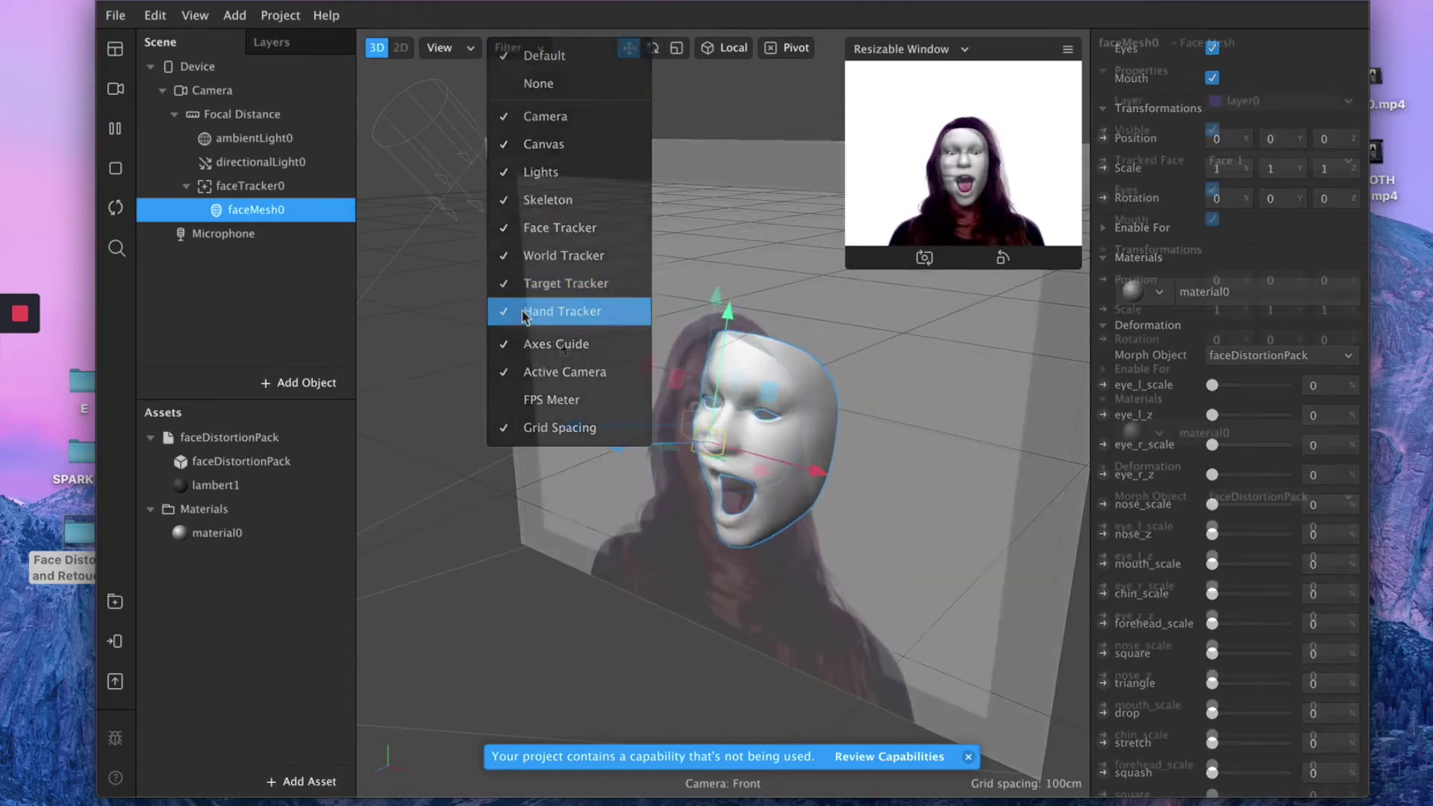
scroll(654, 513, "up", 3)
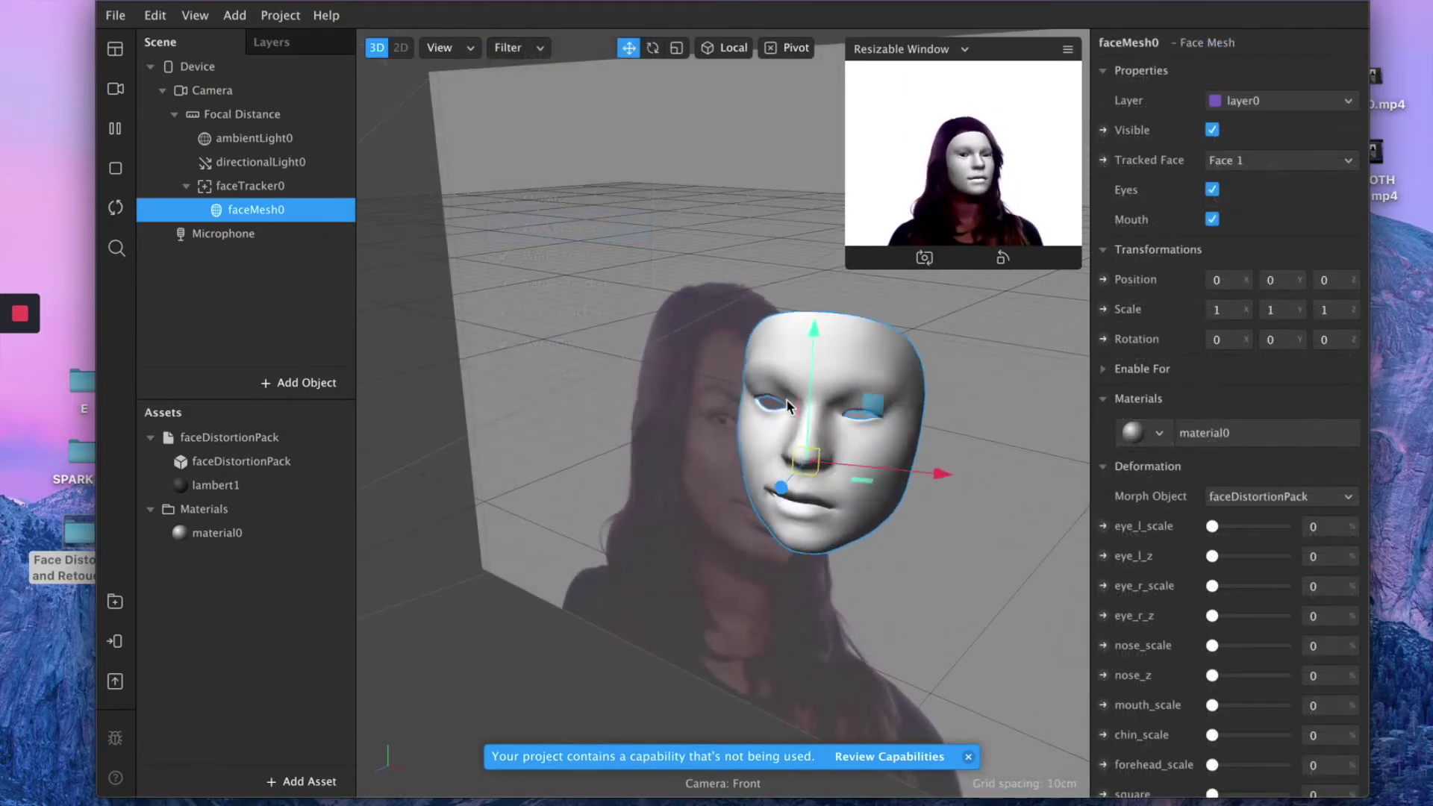
scroll(1219, 683, "down", 2)
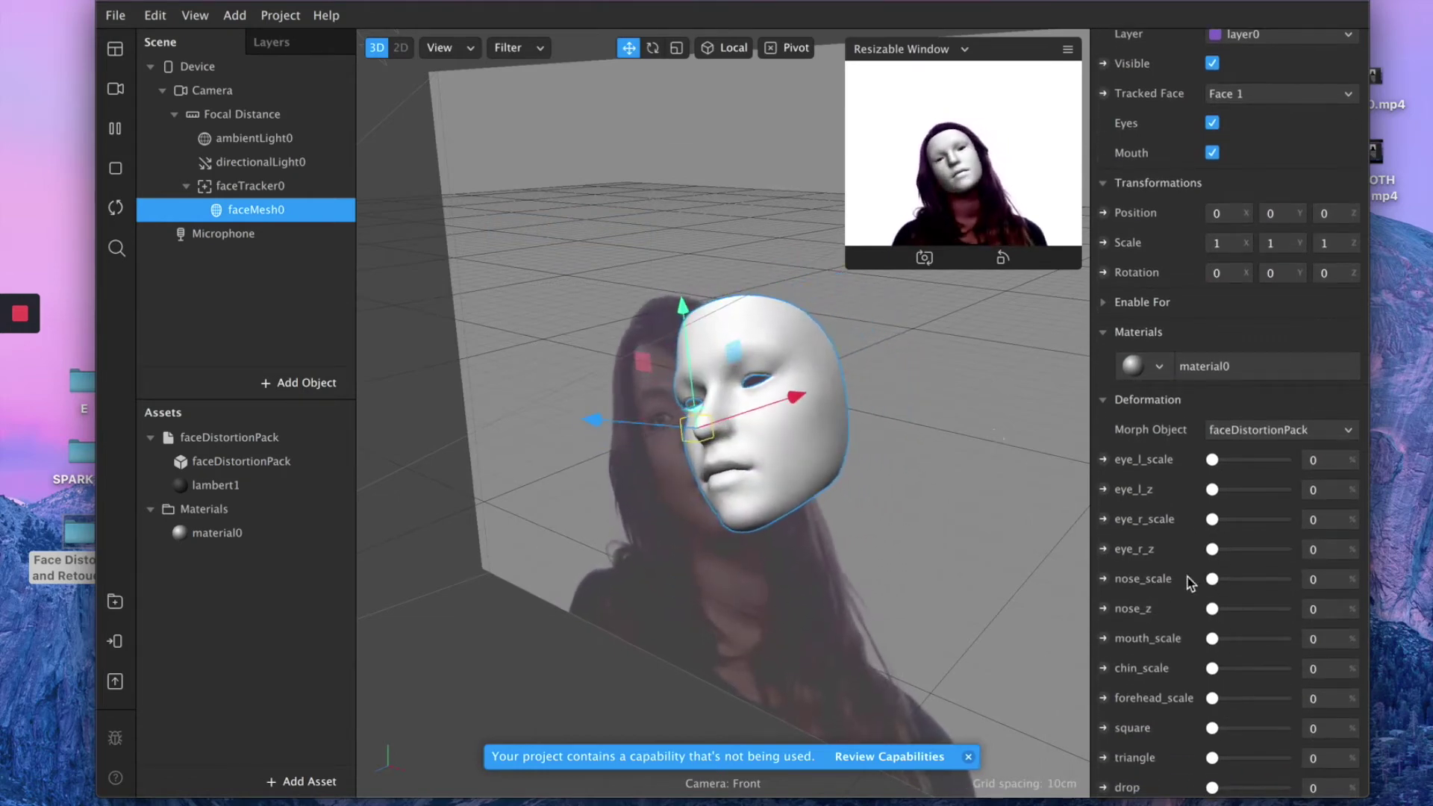
mouse_move(1213, 580)
left_mouse_down()
mouse_move(1269, 586)
mouse_move(1194, 580)
mouse_move(1216, 603)
mouse_move(1289, 598)
mouse_move(1225, 604)
left_mouse_up()
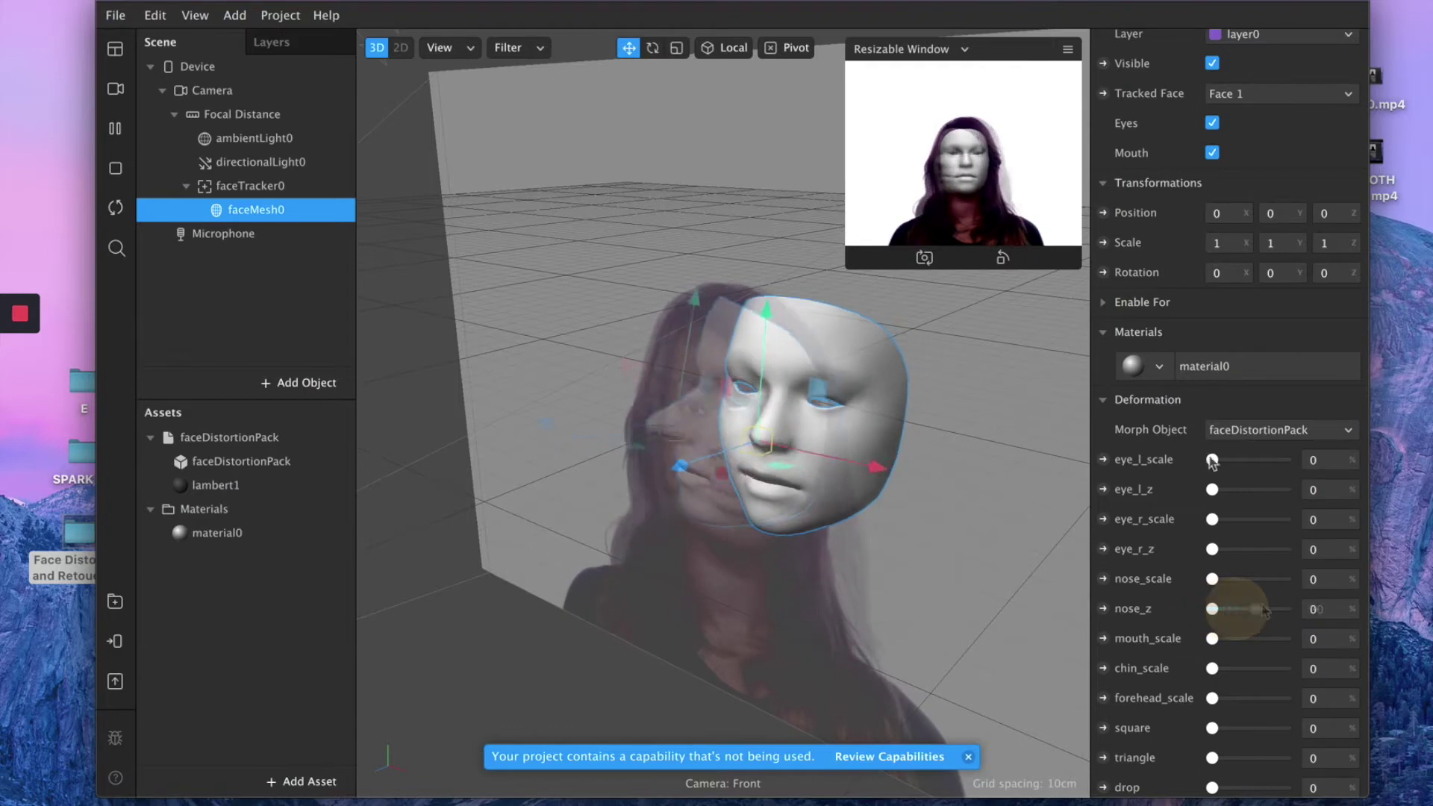
left_click_drag(1212, 460, 1303, 446)
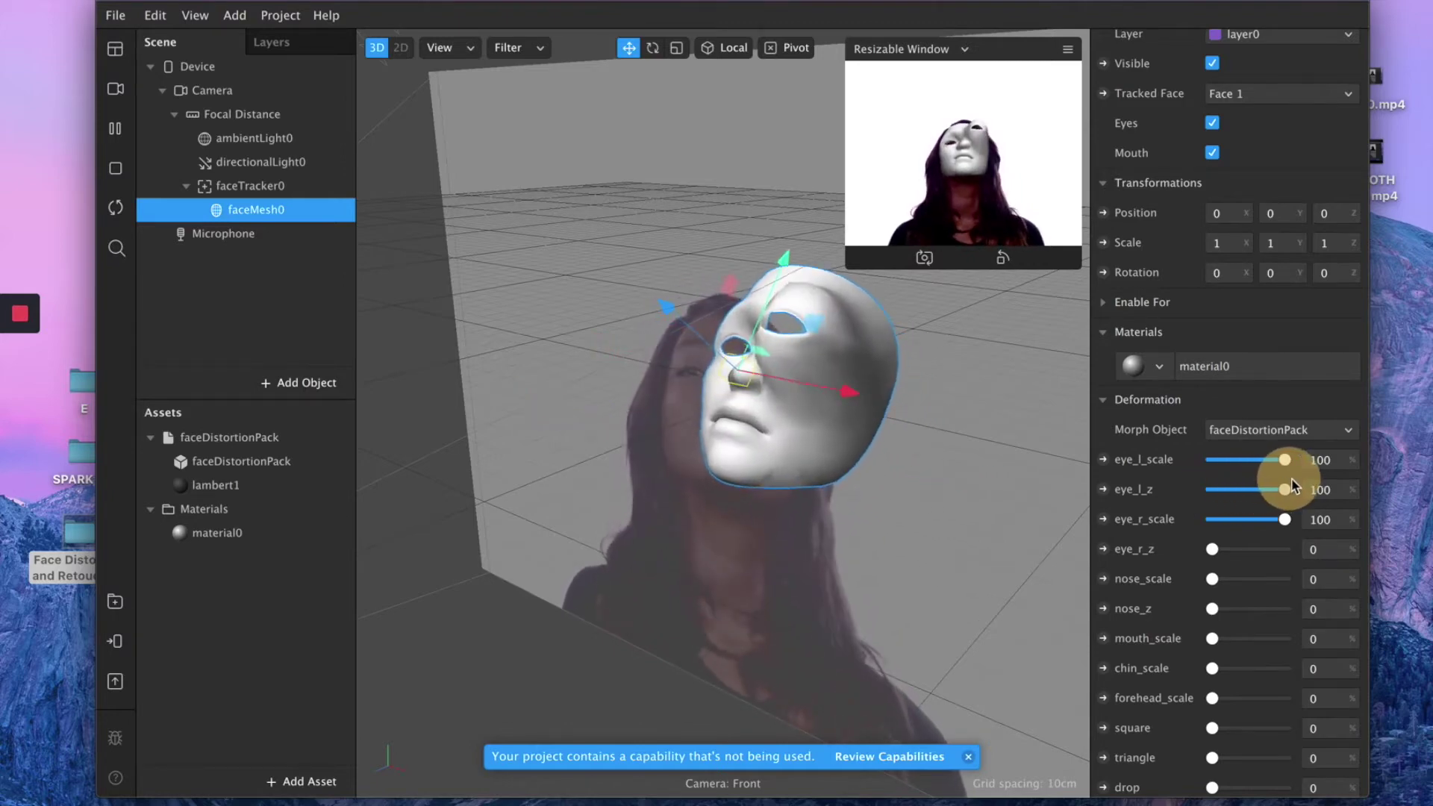
mouse_move(1213, 549)
left_mouse_down()
mouse_move(1284, 551)
mouse_move(1211, 550)
left_mouse_up()
left_click_drag(1285, 490, 1203, 489)
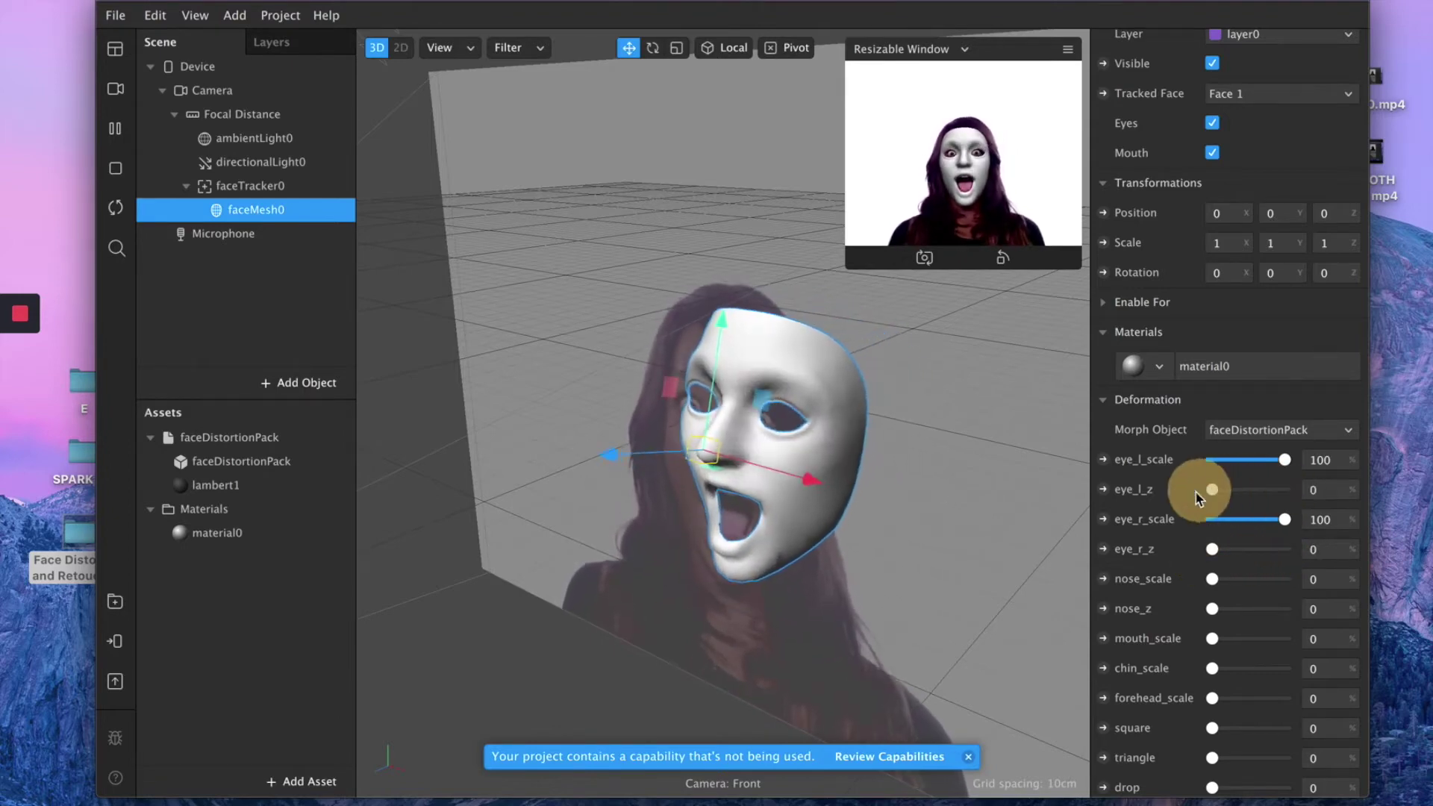
left_click_drag(1284, 519, 1209, 515)
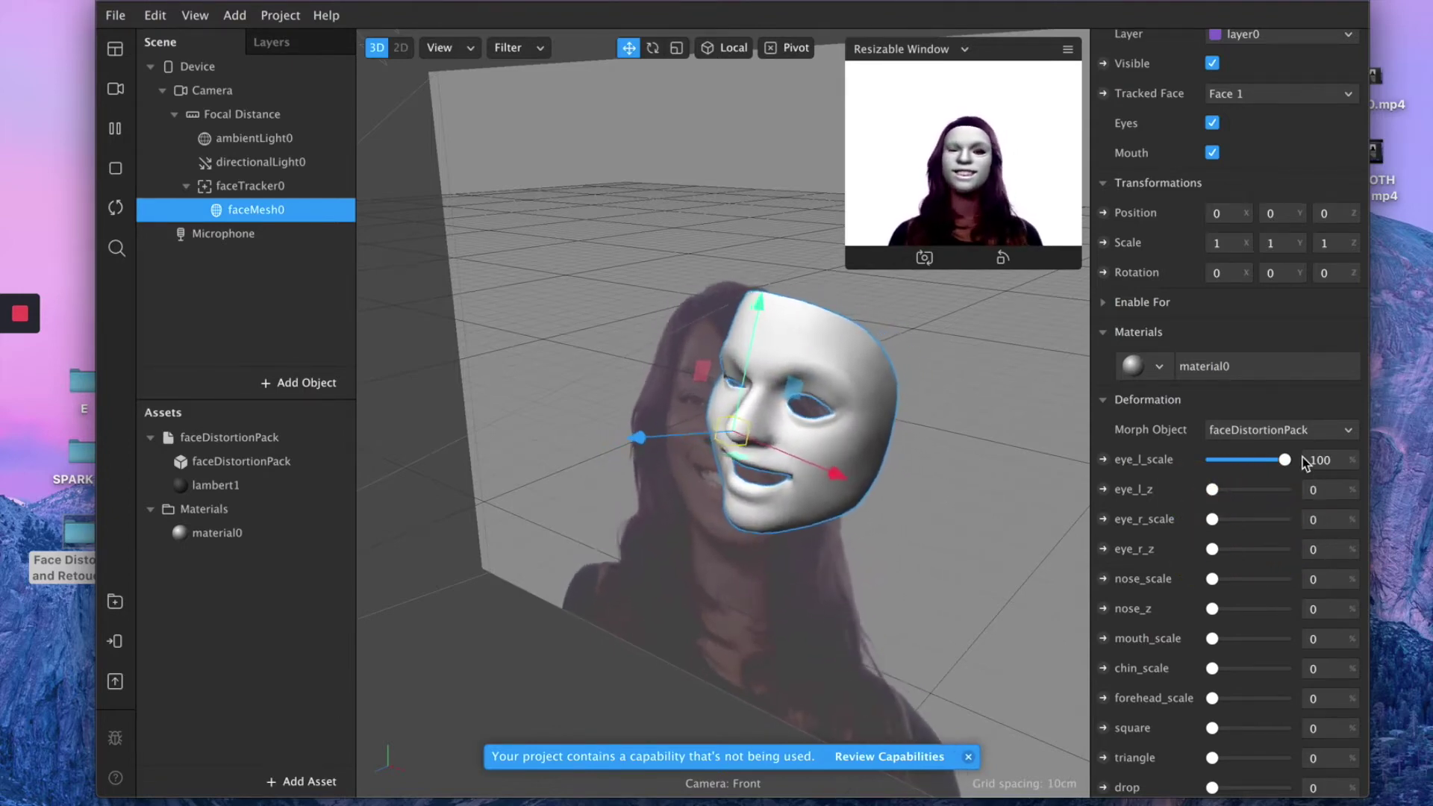
left_click_drag(1279, 459, 1190, 469)
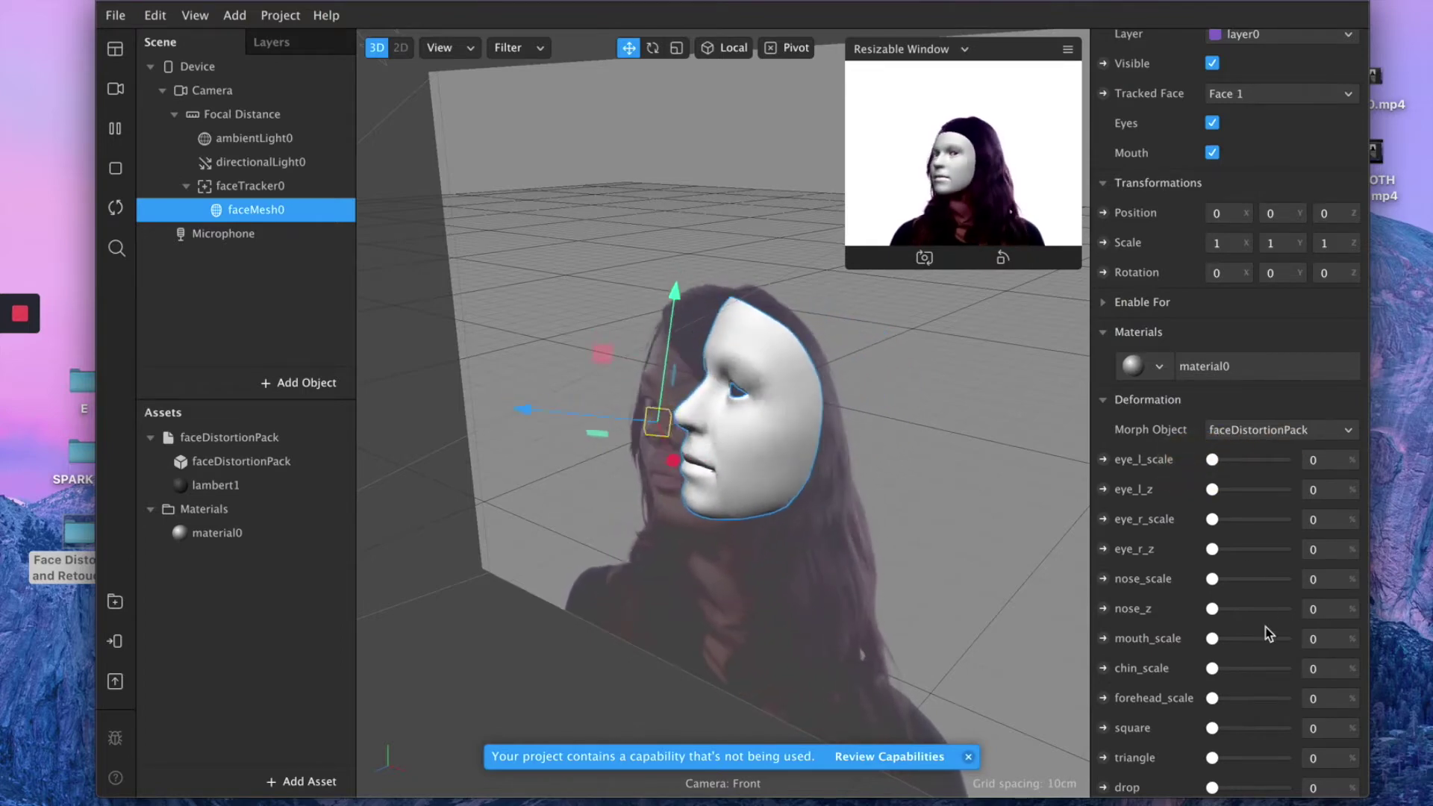
scroll(1269, 634, "down", 3)
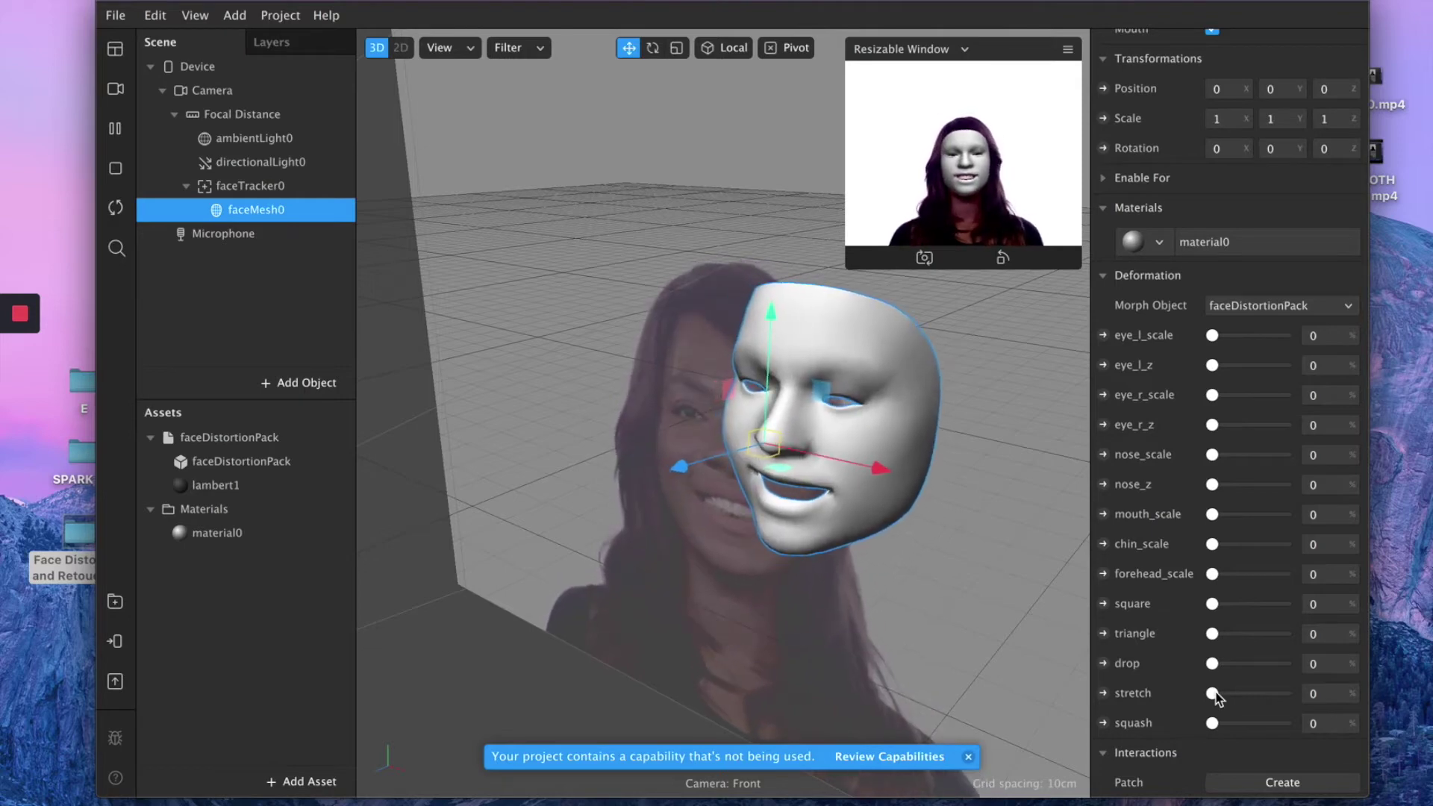
Try the triangle distortion at 36, reset square and set drop to 11.
left_click(1212, 724)
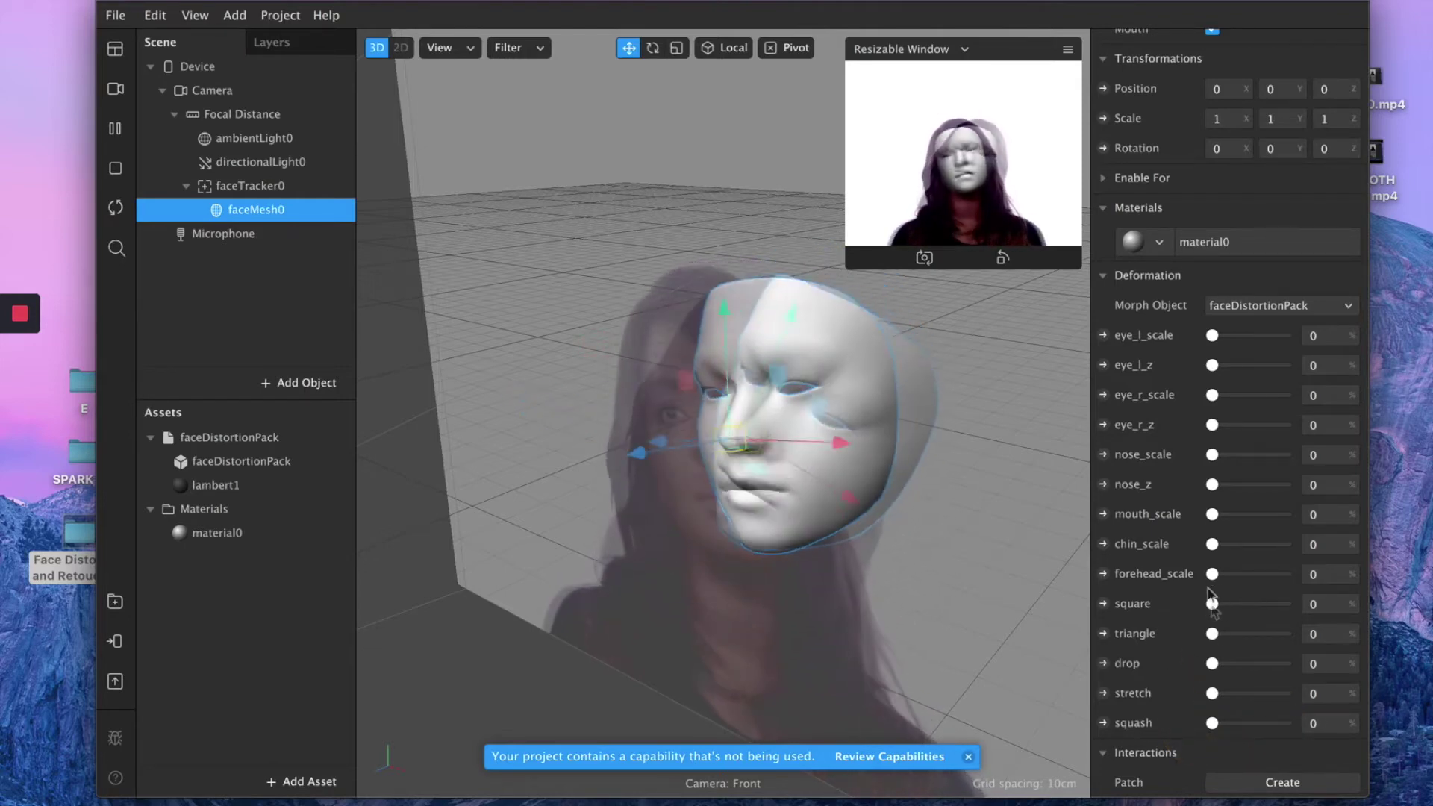
left_click(1213, 633)
left_click_drag(1214, 634, 1200, 608)
mouse_move(1213, 663)
left_mouse_down()
mouse_move(1241, 659)
mouse_move(1222, 665)
left_mouse_up()
Widen the forehead with forehead_scale and test chin_scale, undoing the chin change.
mouse_move(1212, 574)
left_mouse_down()
mouse_move(1252, 578)
mouse_move(1203, 575)
mouse_move(1214, 571)
left_mouse_up()
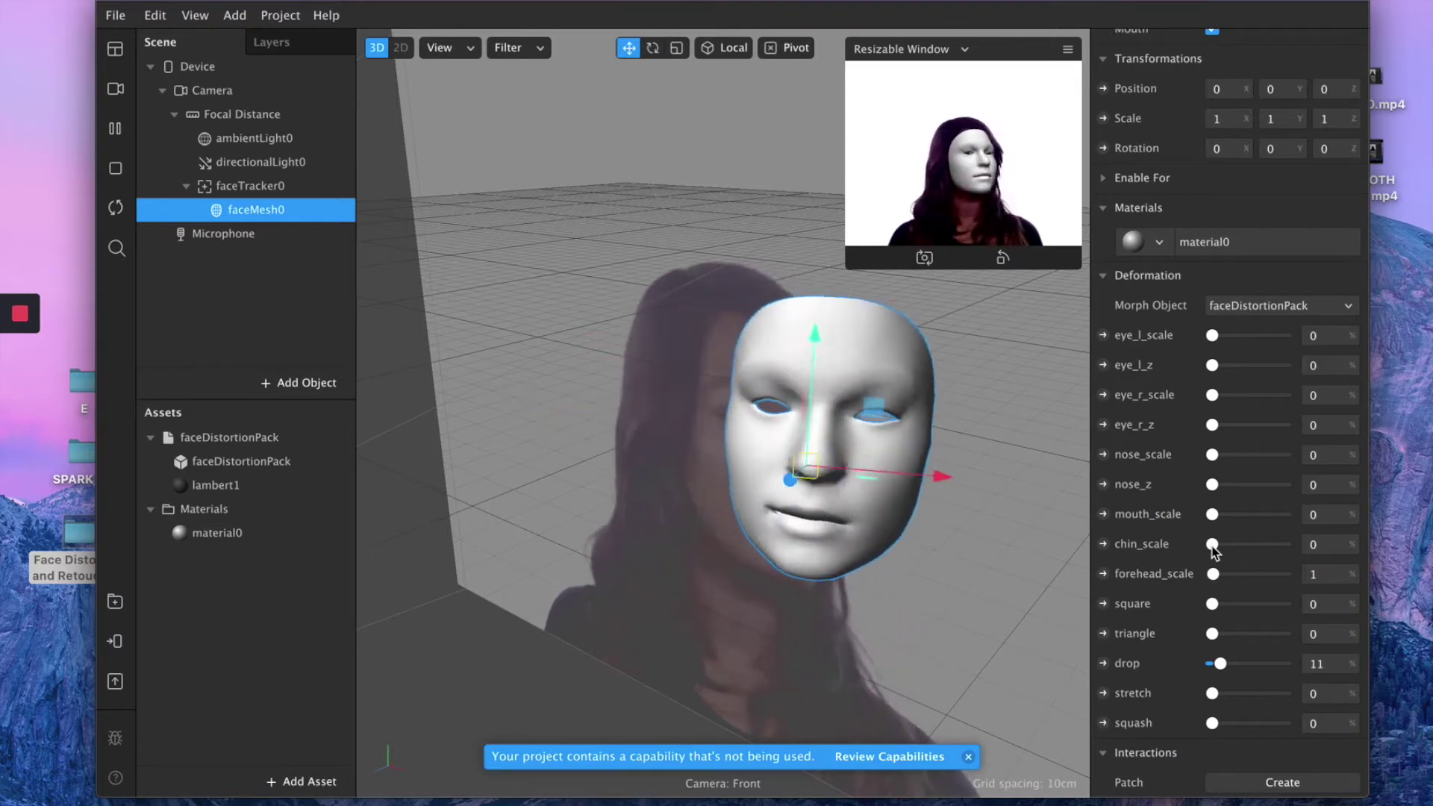
left_click_drag(1213, 551, 1230, 550)
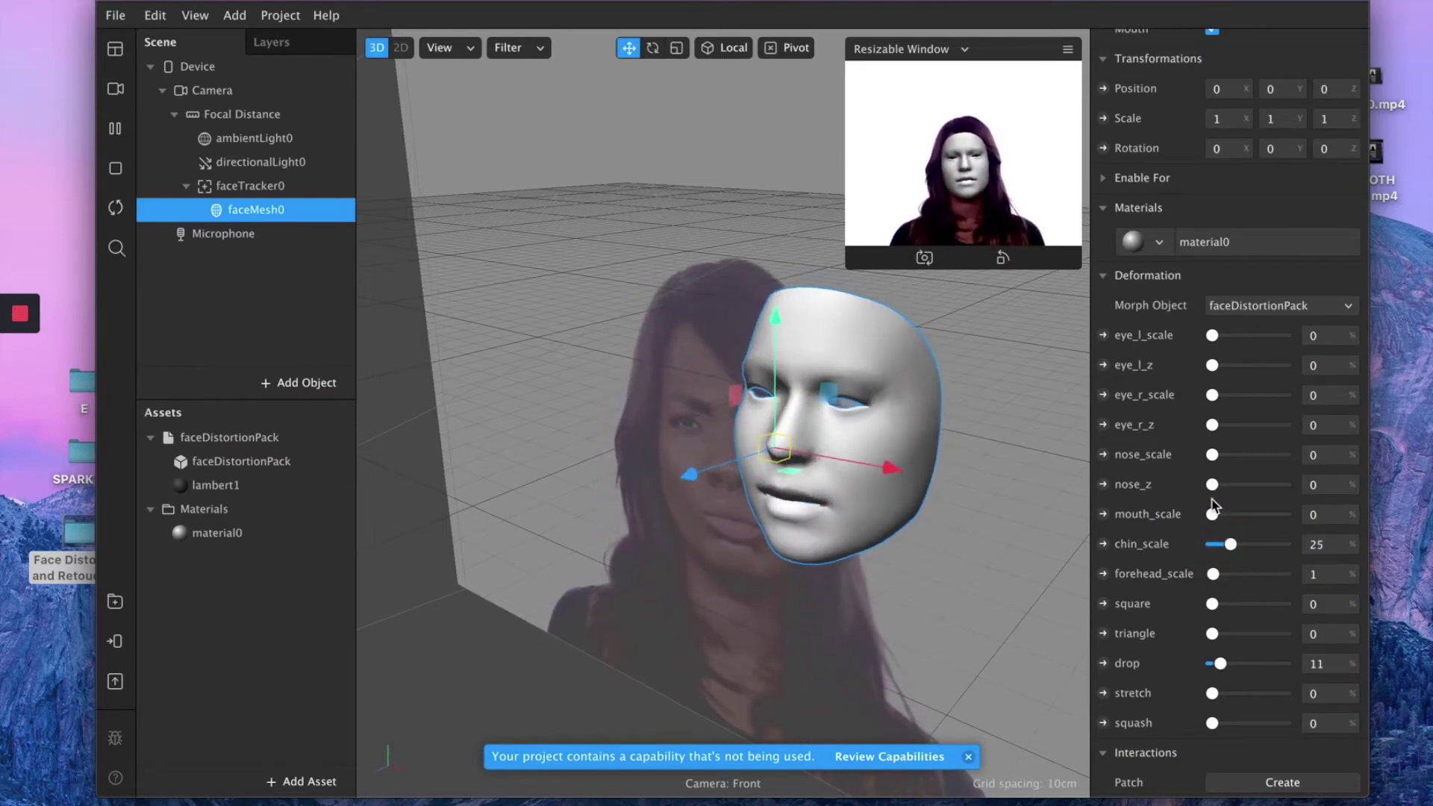
mouse_move(1215, 486)
left_mouse_down()
mouse_move(1233, 481)
mouse_move(1213, 484)
left_mouse_up()
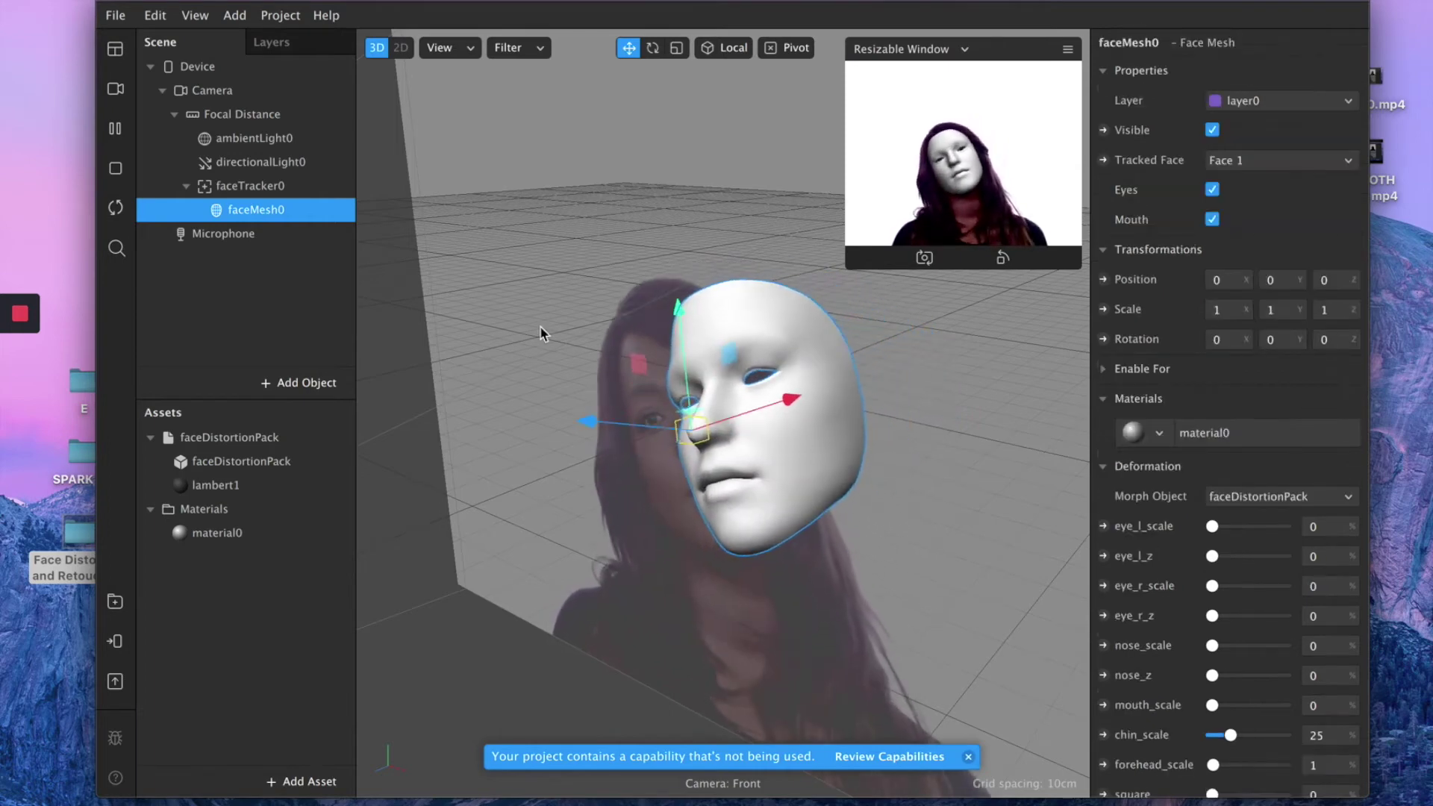
key("ctrl+z")
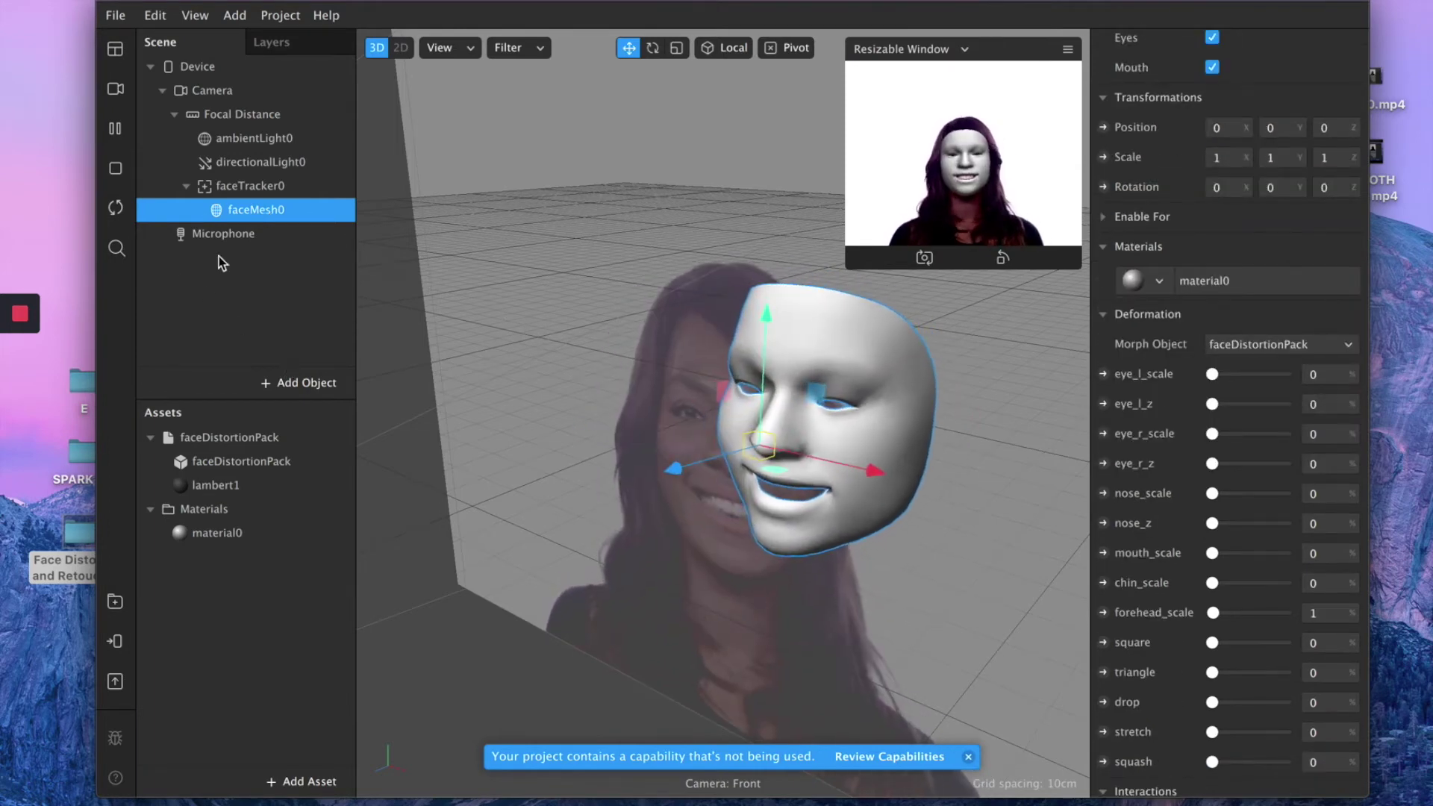
Add texture extraction to faceTracker0, set faceTracker0 Texture as material0's diffuse texture, and enlarge the preview.
left_click(241, 186)
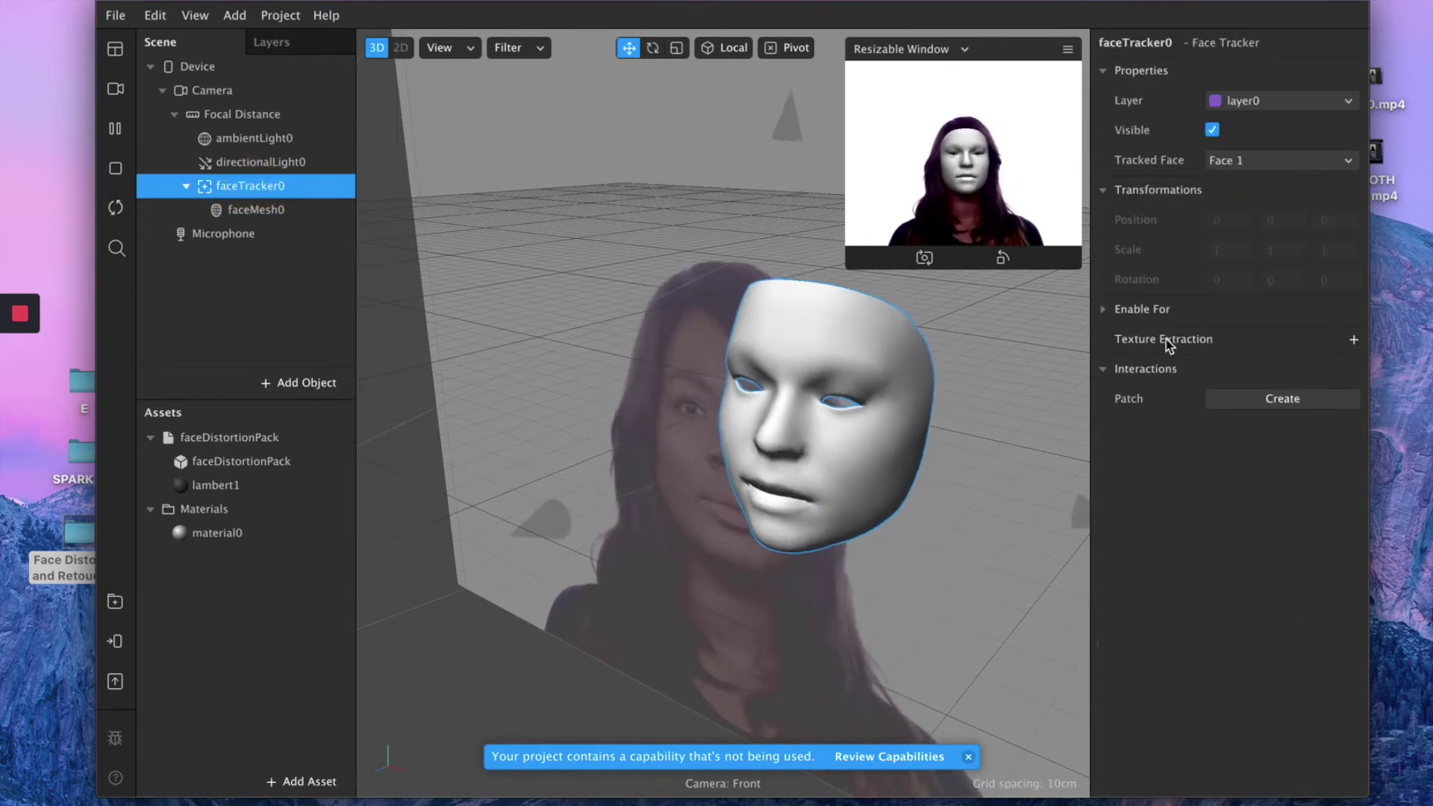
left_click(1356, 341)
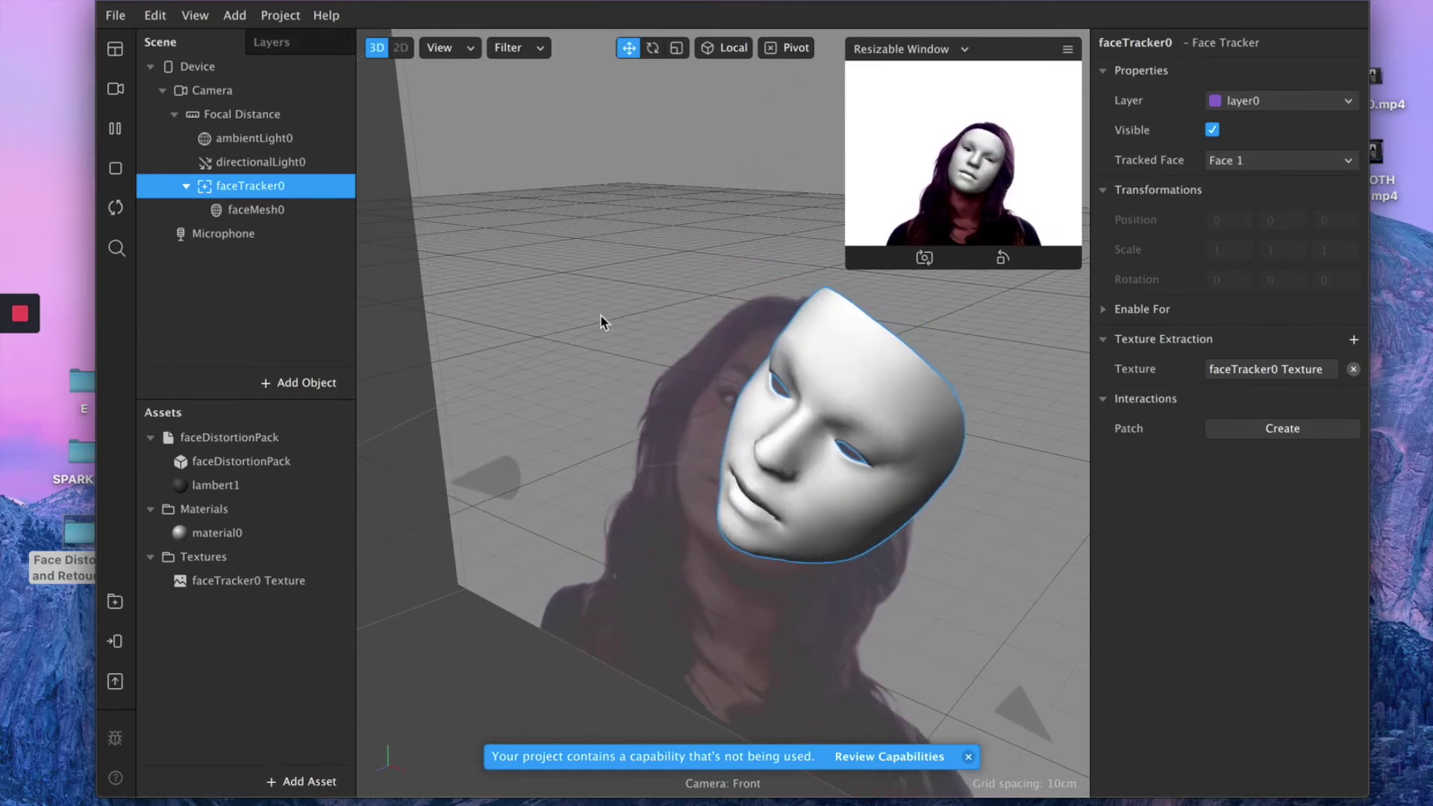
left_click(227, 539)
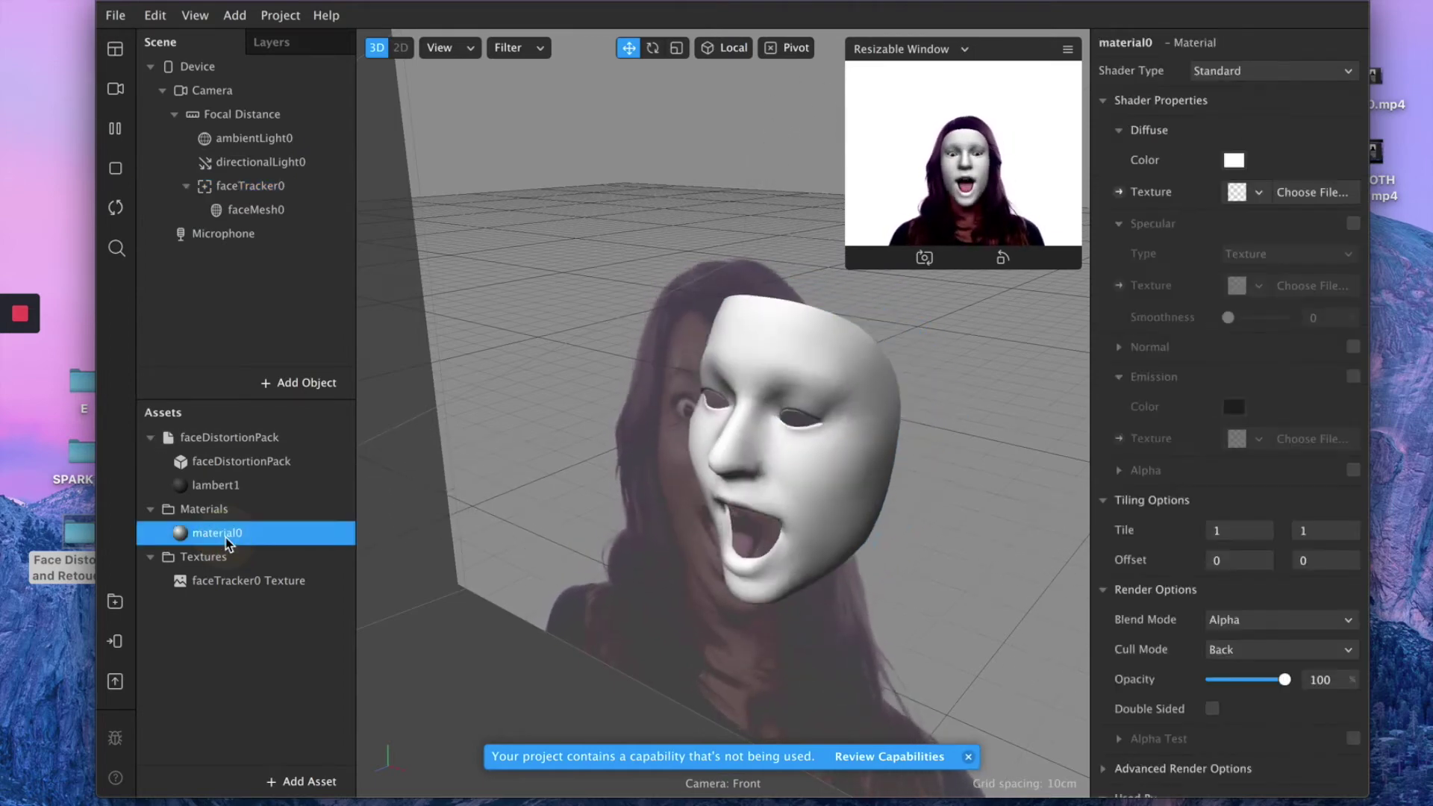
left_click(1250, 192)
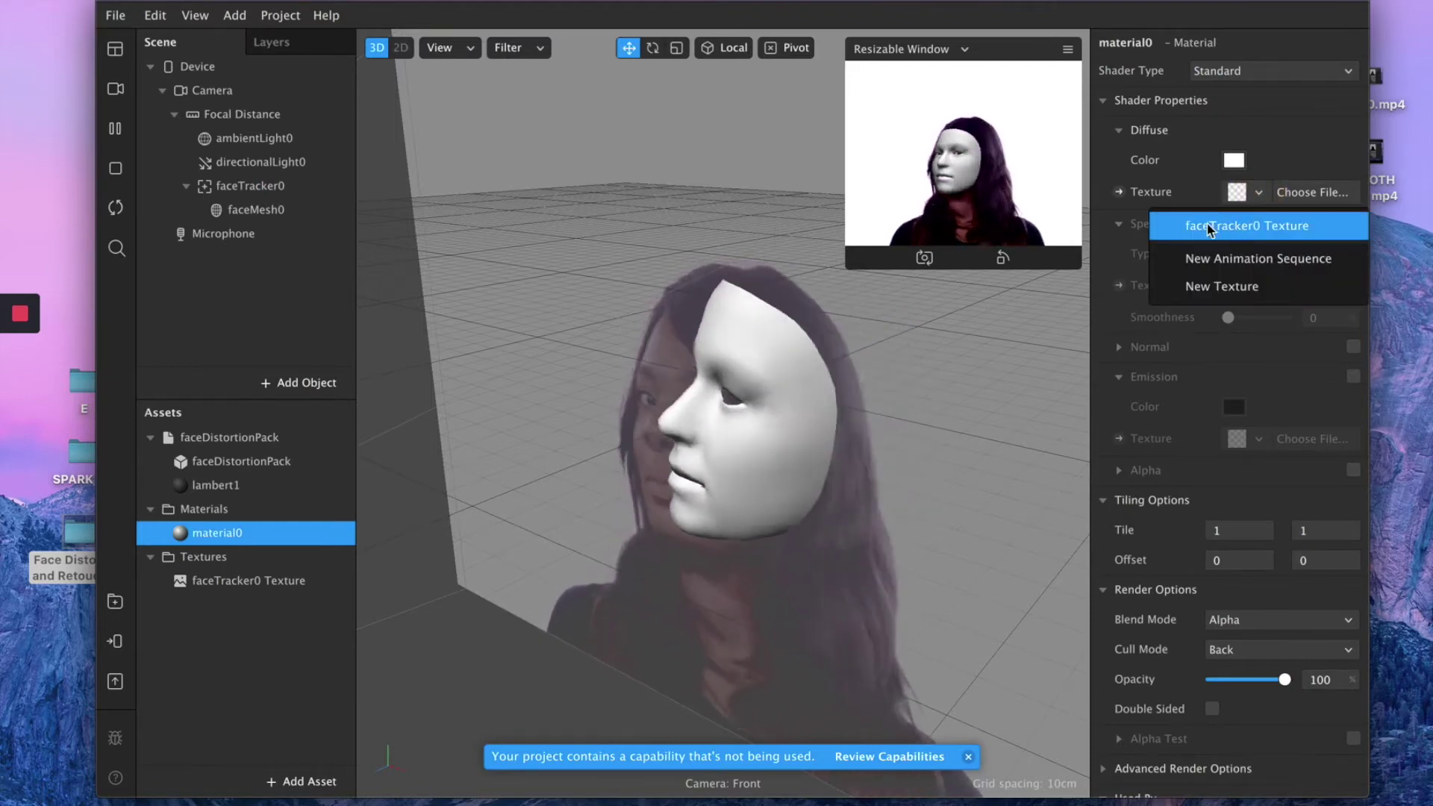
left_click(1281, 226)
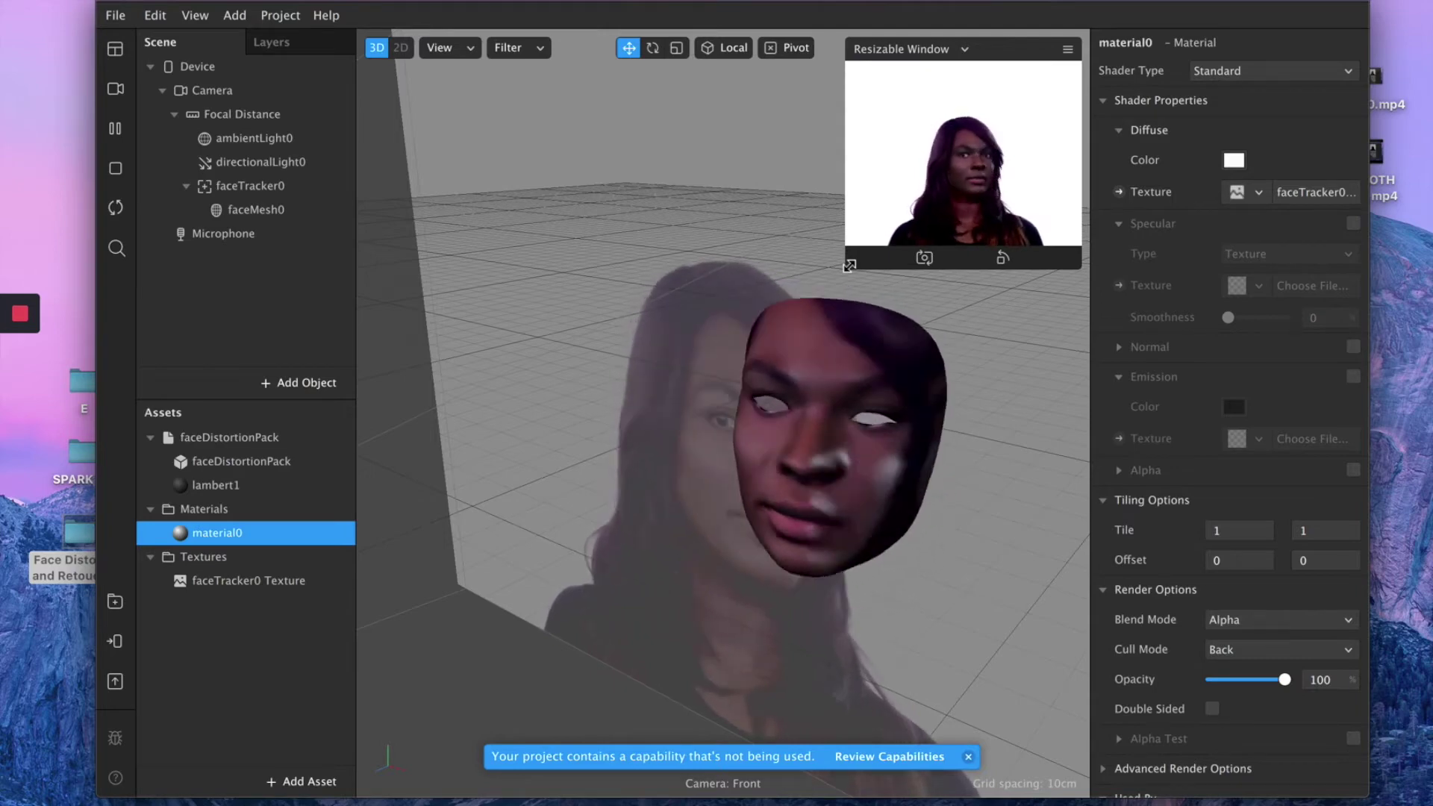
left_click_drag(850, 266, 491, 557)
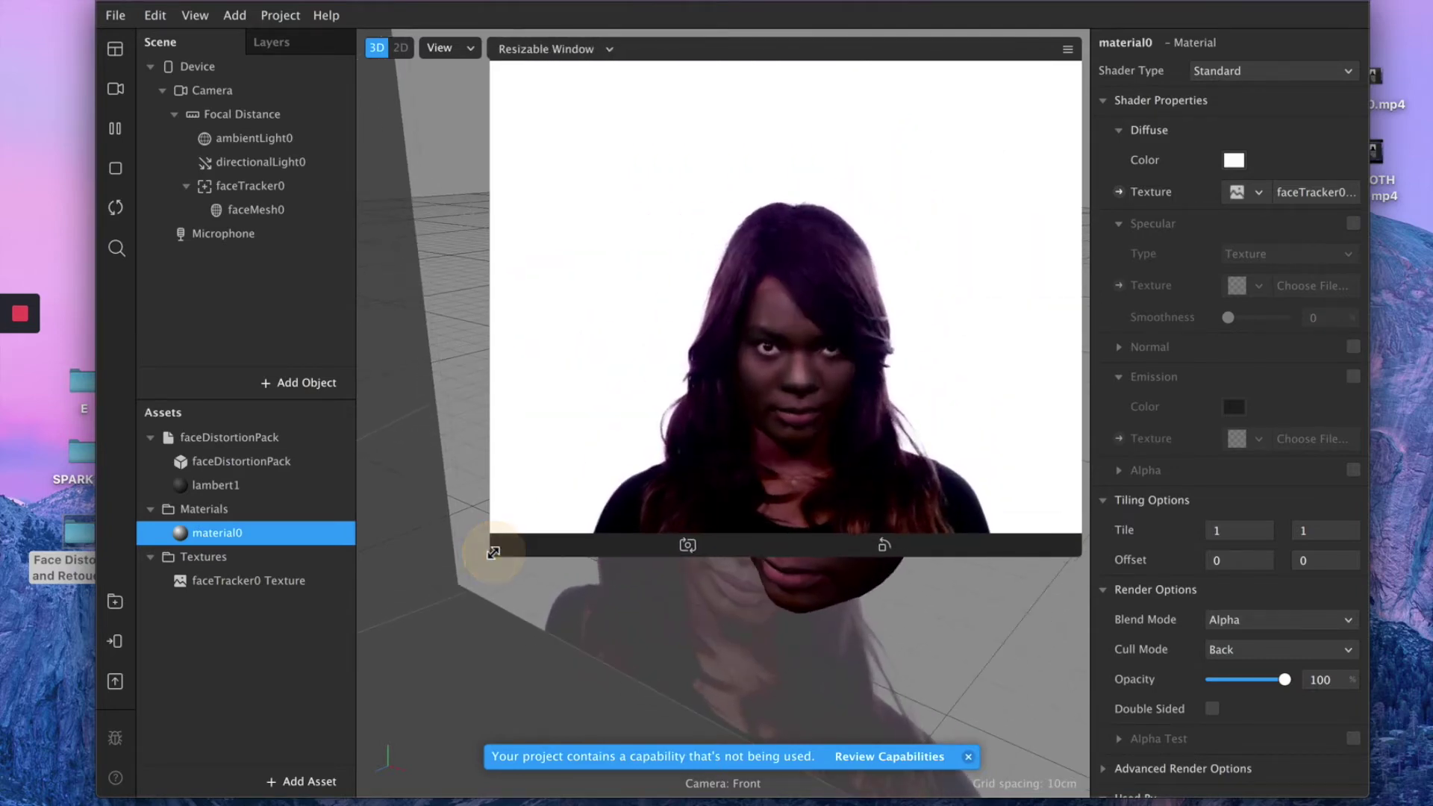
Maximize the simulator preview and switch off faceMesh0's Eyes and Mouth options.
left_click(115, 91)
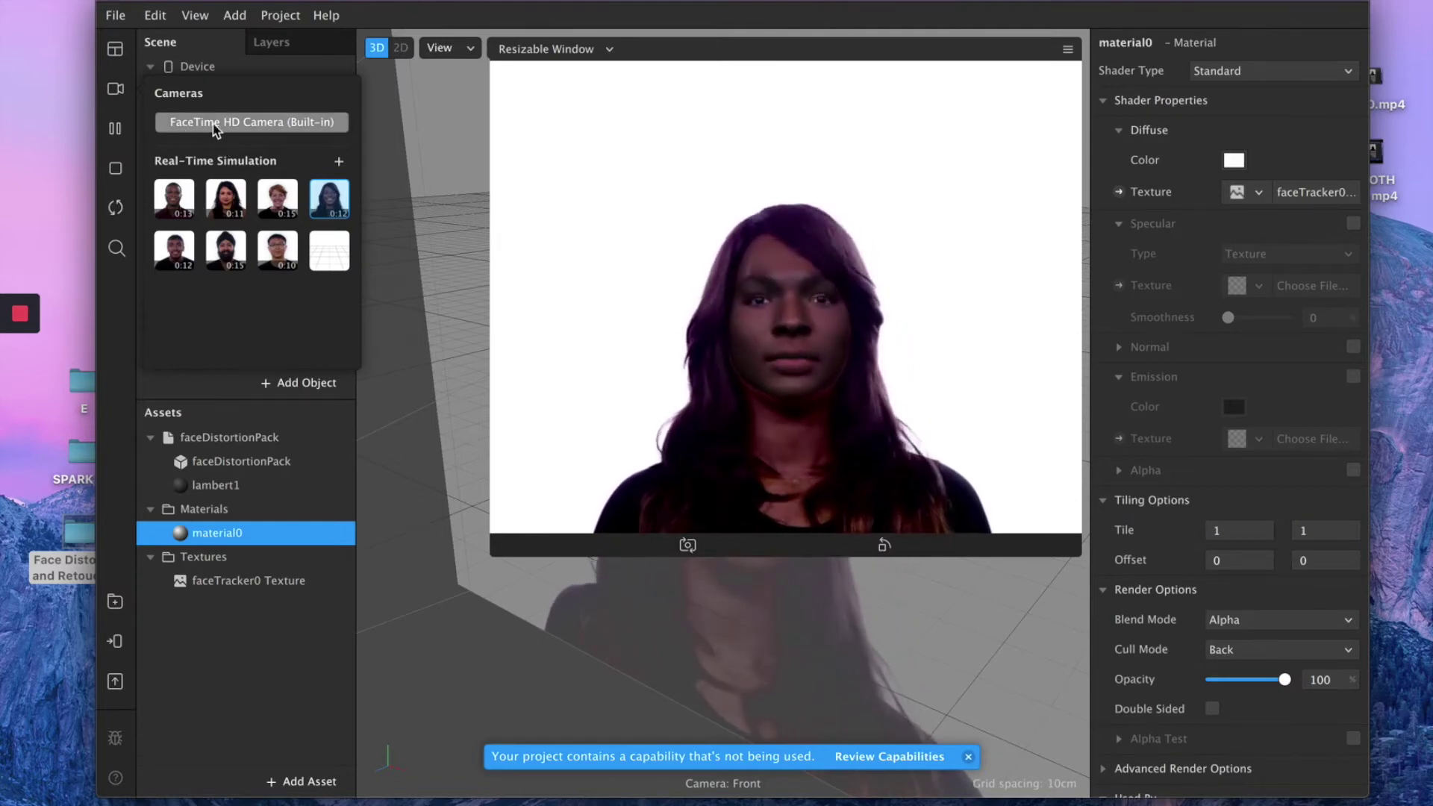
left_click(847, 397)
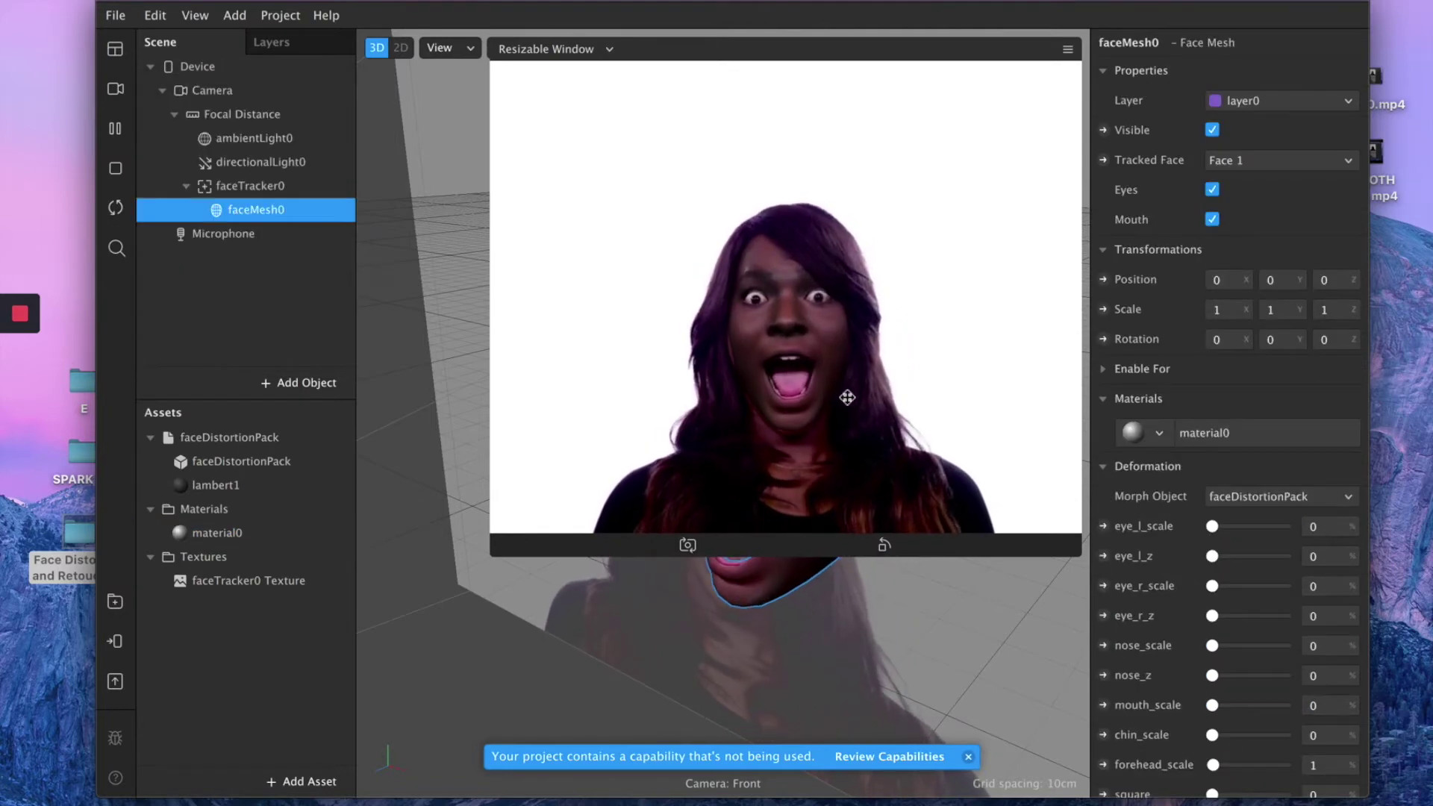
left_click(495, 544)
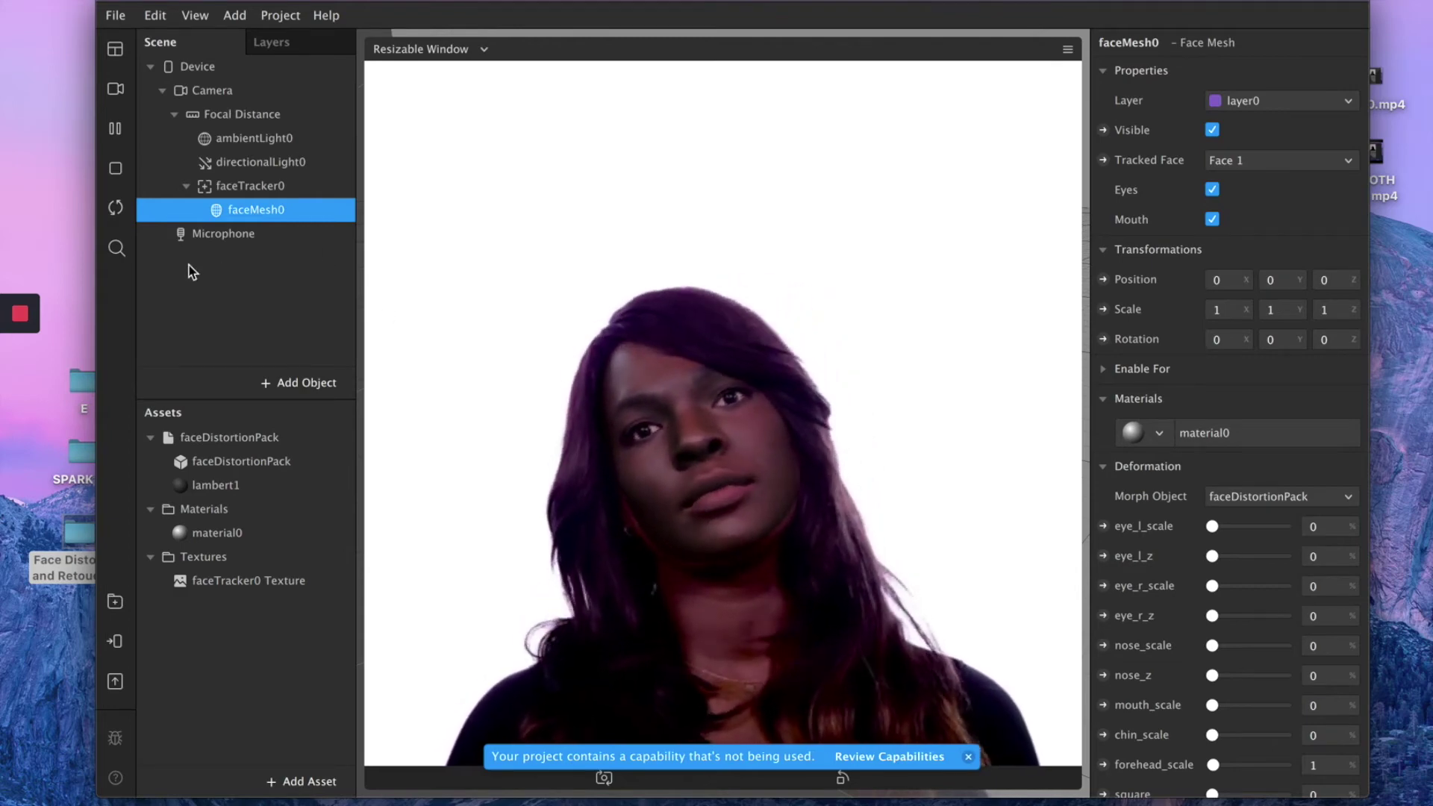
left_click(116, 128)
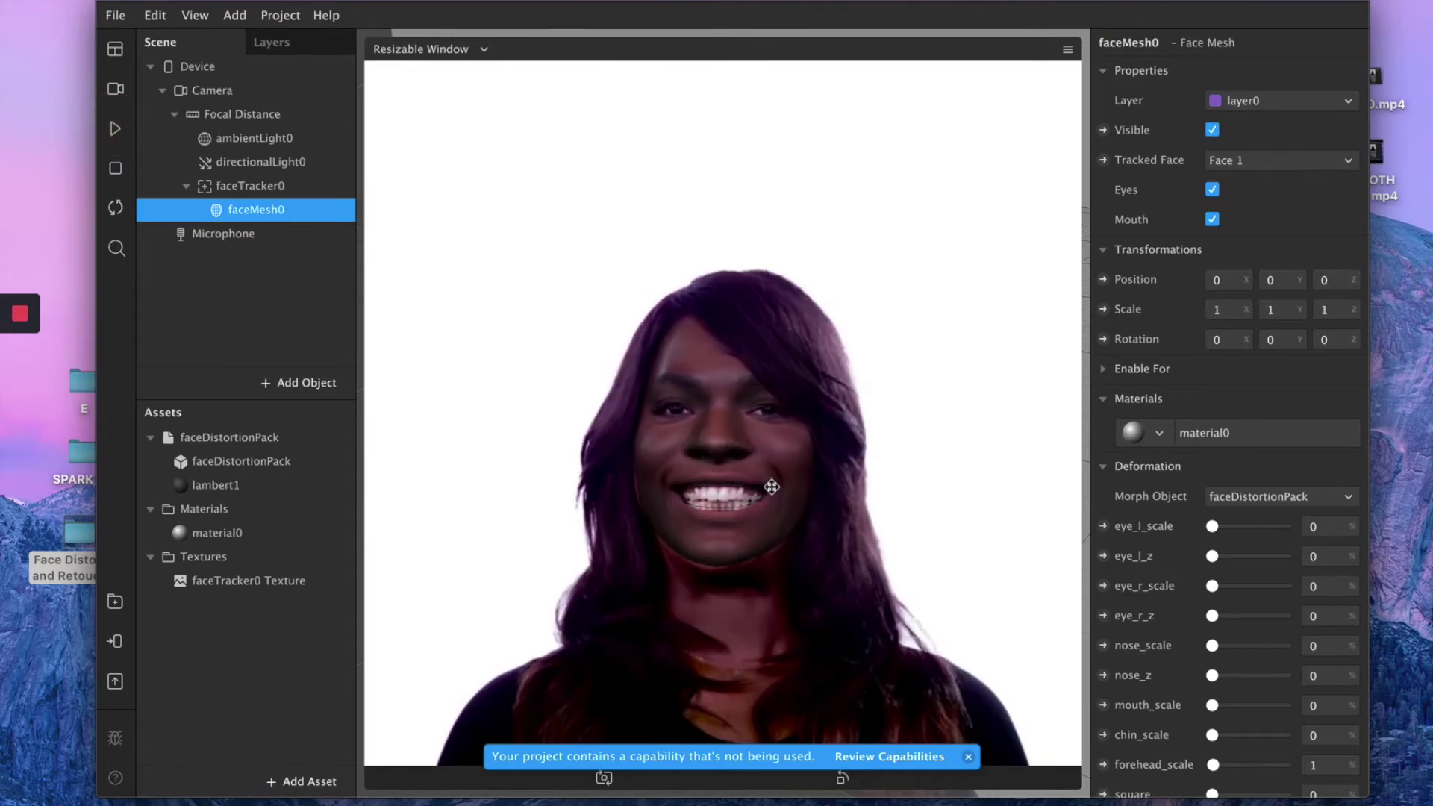
left_click(1212, 190)
left_click(1213, 220)
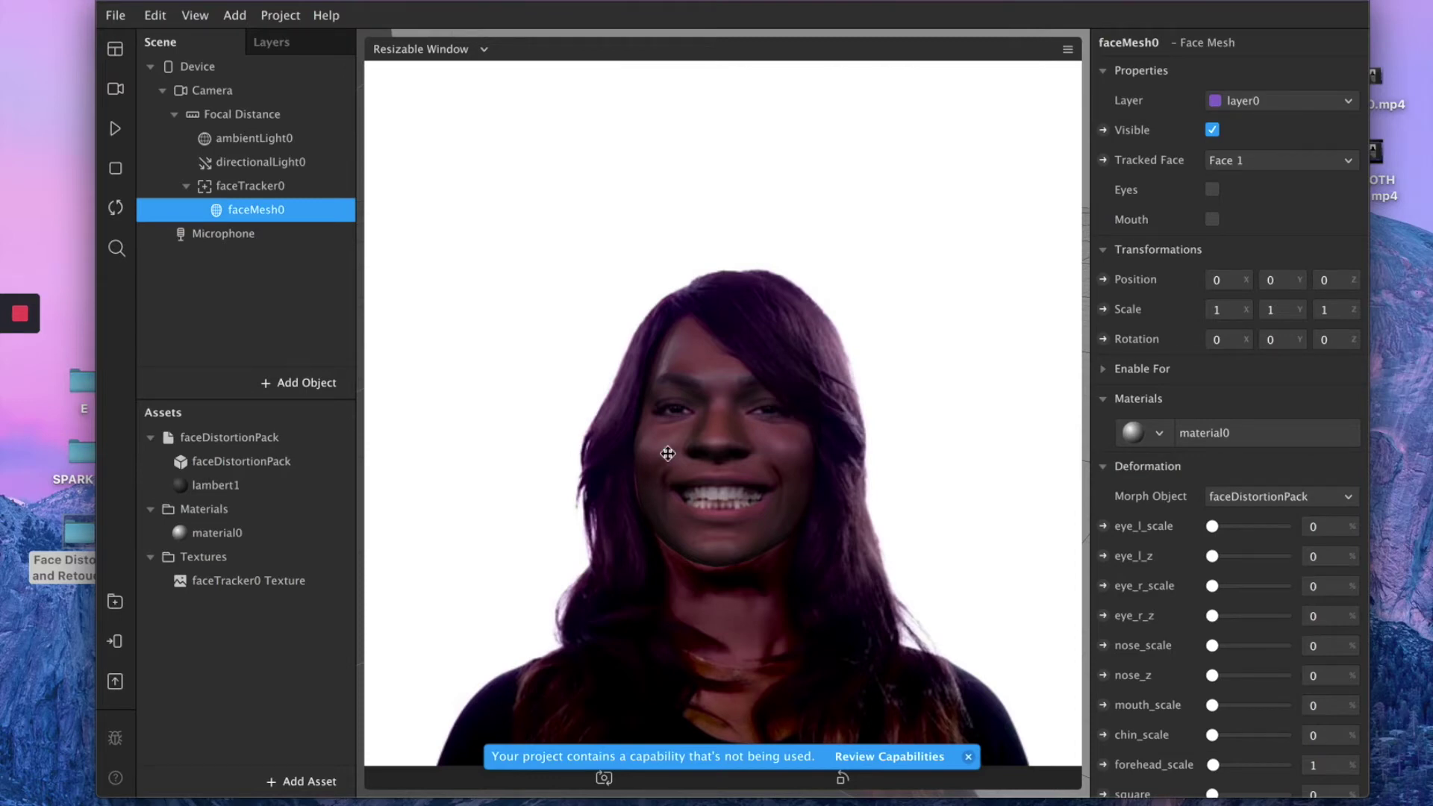
left_click(115, 129)
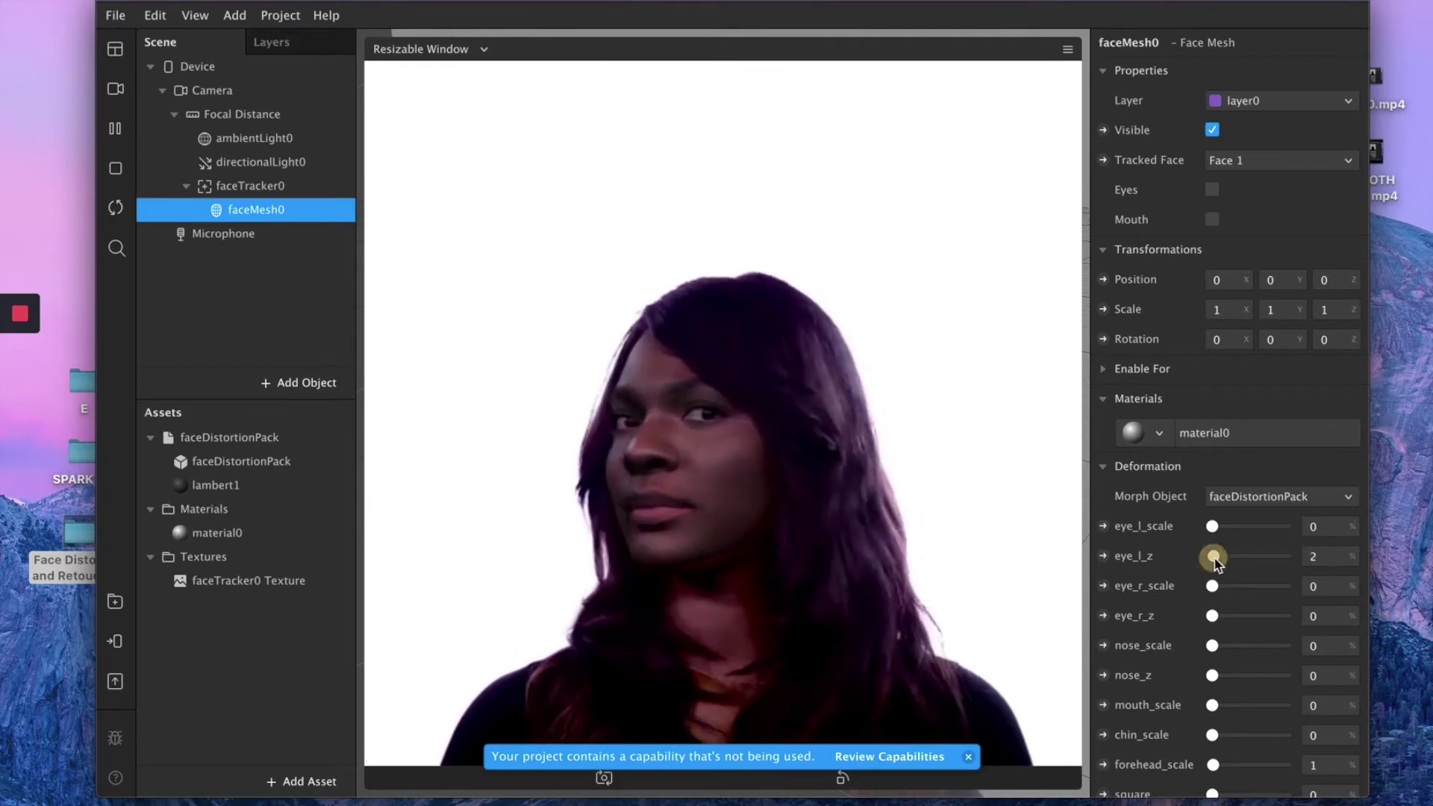
Preview eye_l_z and mouth_scale at maximum, then settle nose_z at 13.
left_click_drag(1214, 561, 1209, 617)
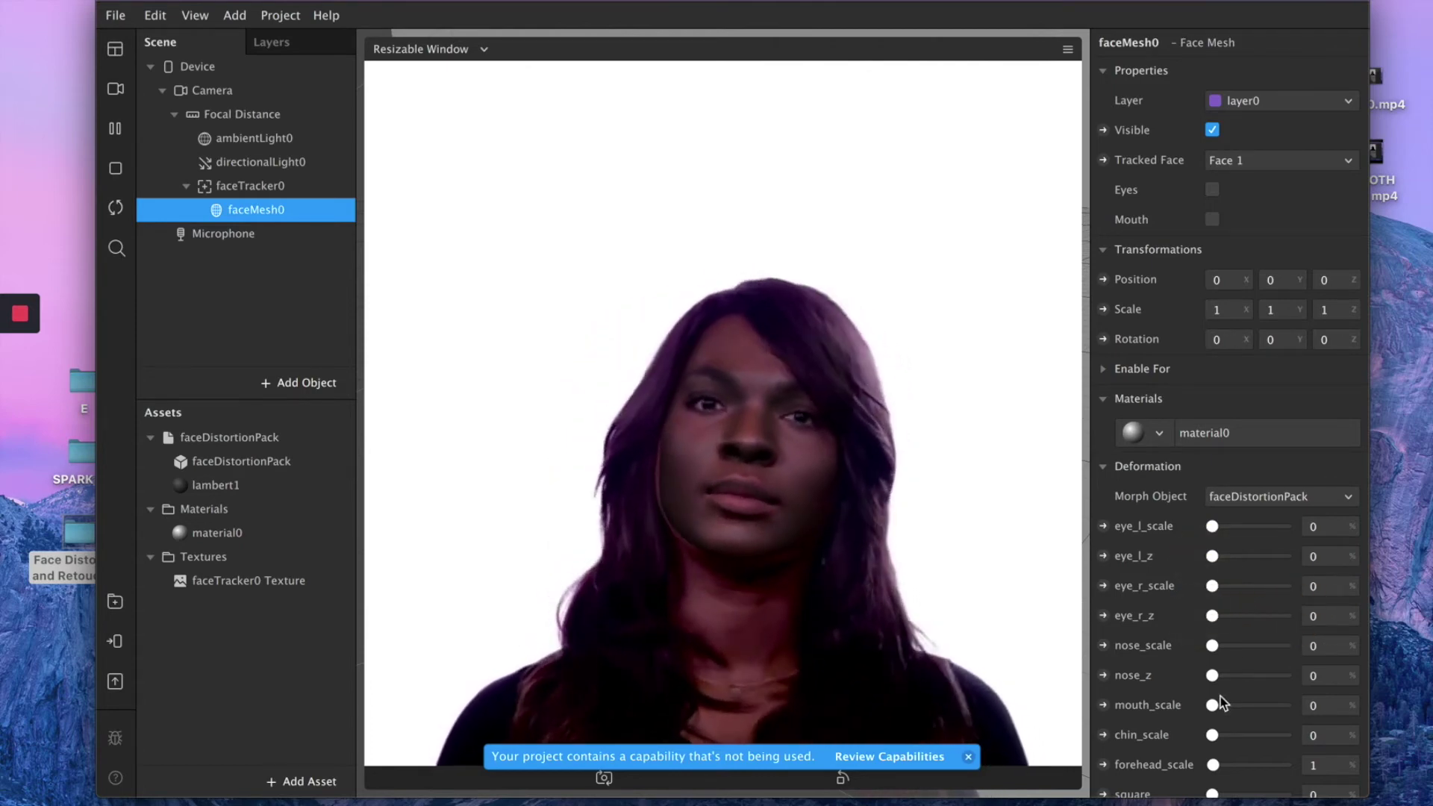
mouse_move(1217, 705)
left_mouse_down()
mouse_move(1310, 696)
mouse_move(1195, 688)
left_mouse_up()
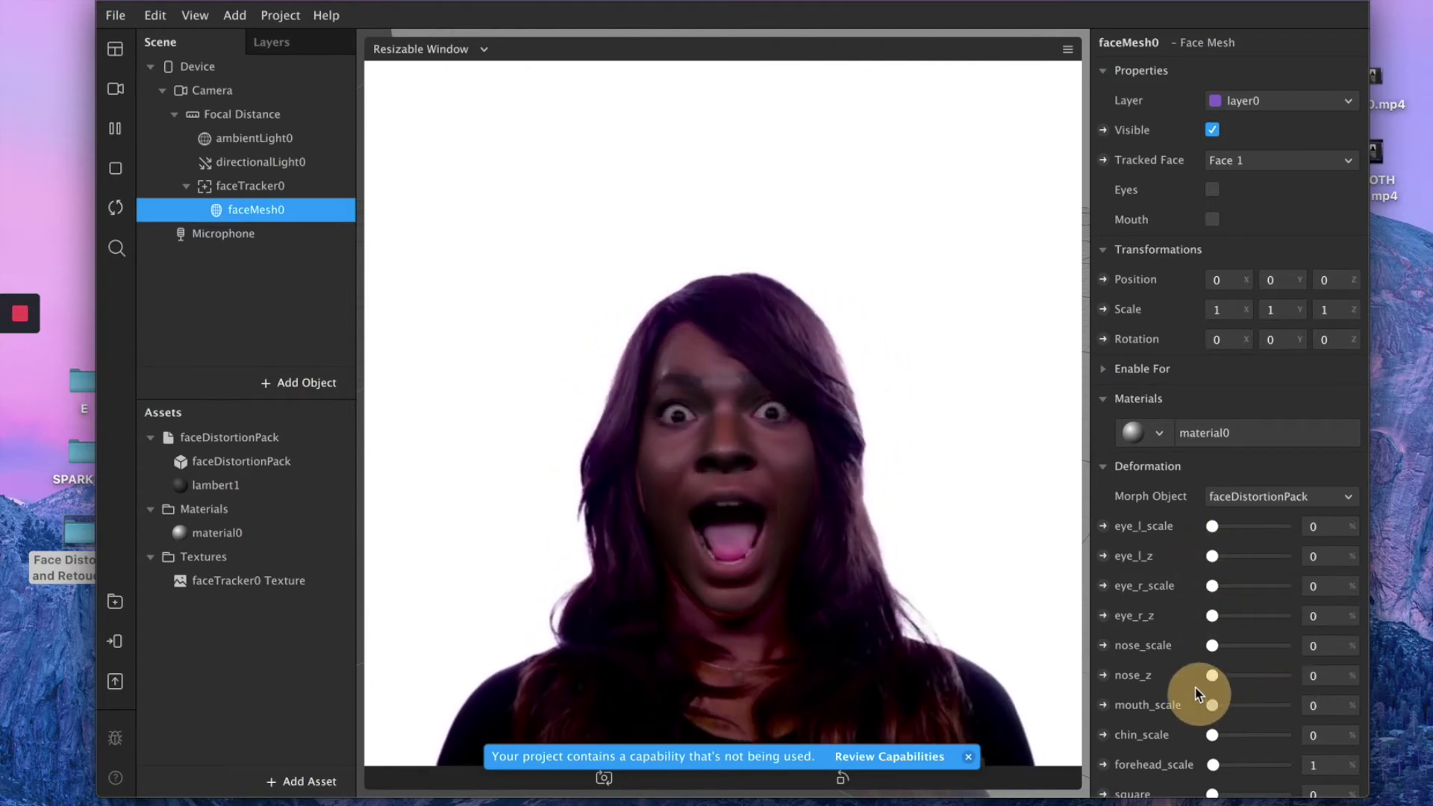
scroll(1195, 687, "down", 3)
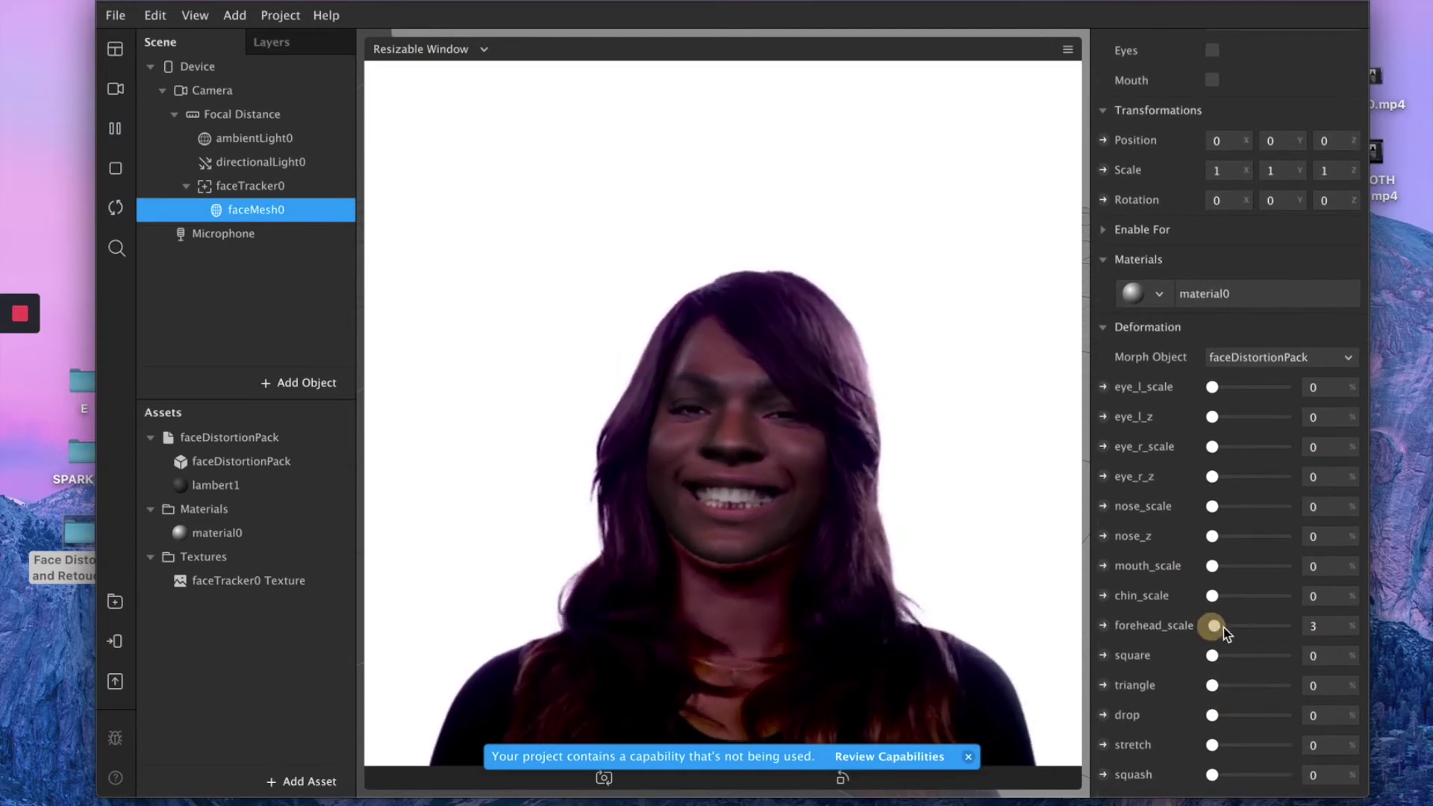
left_click_drag(1292, 628, 1199, 629)
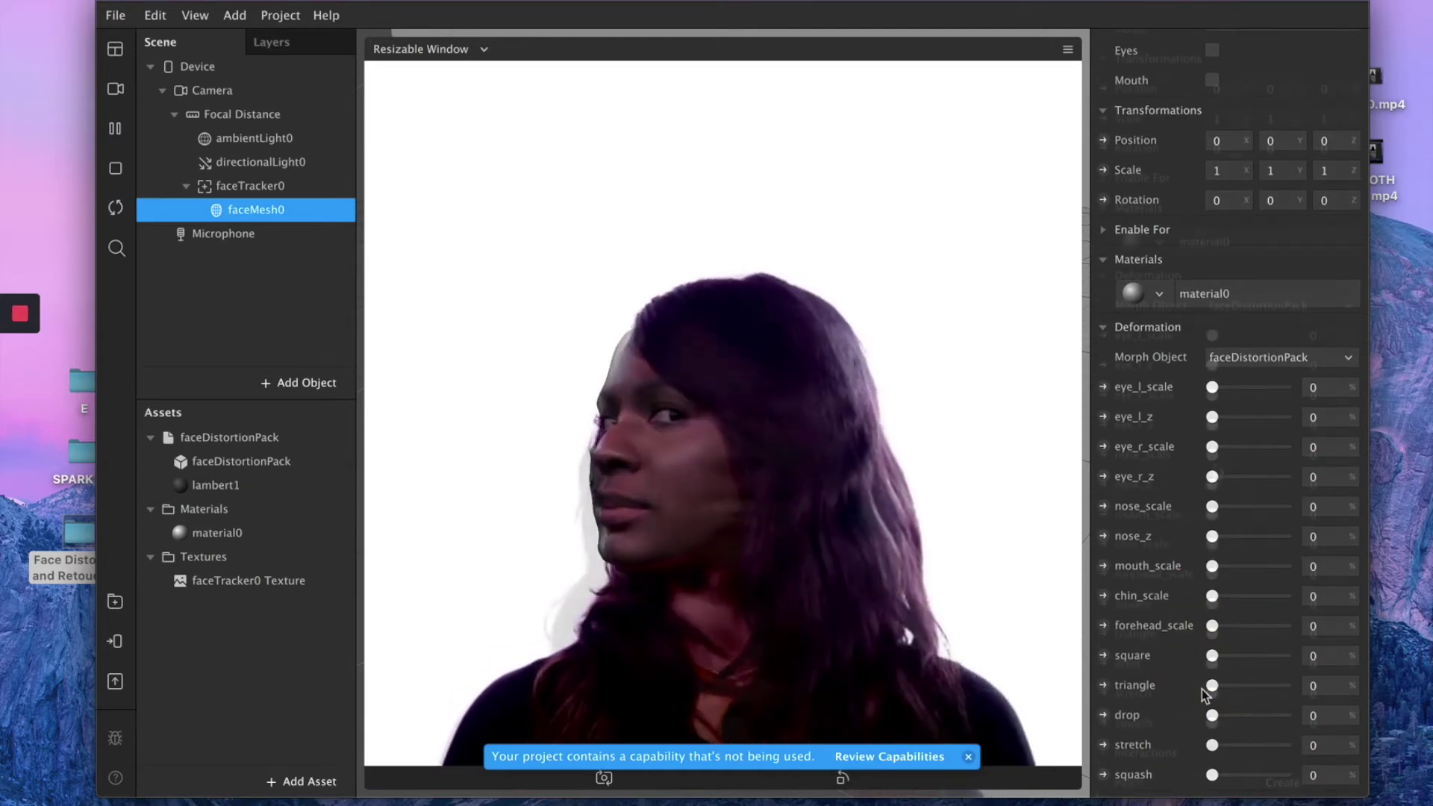
left_click_drag(1214, 485, 1316, 484)
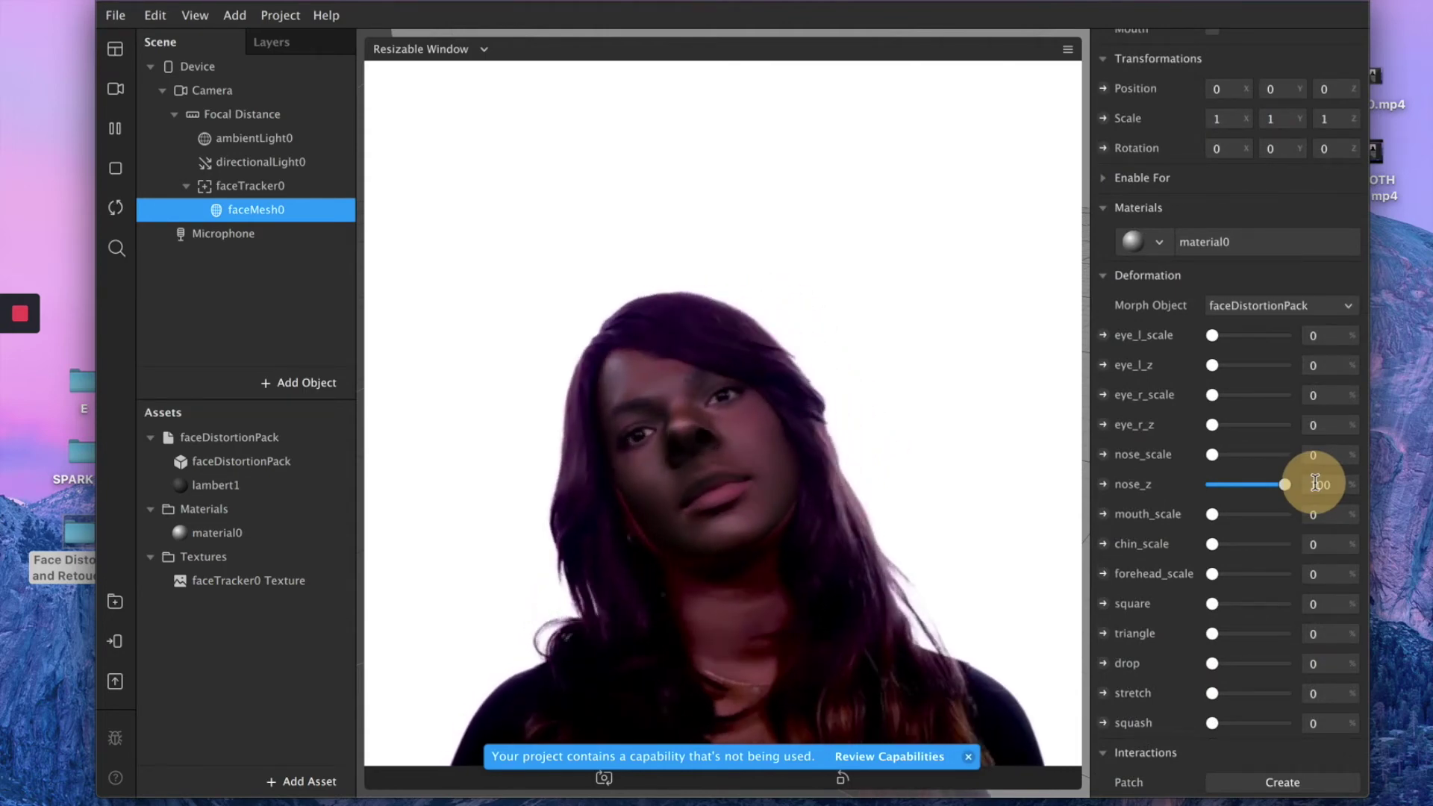
left_click_drag(1315, 483, 1240, 494)
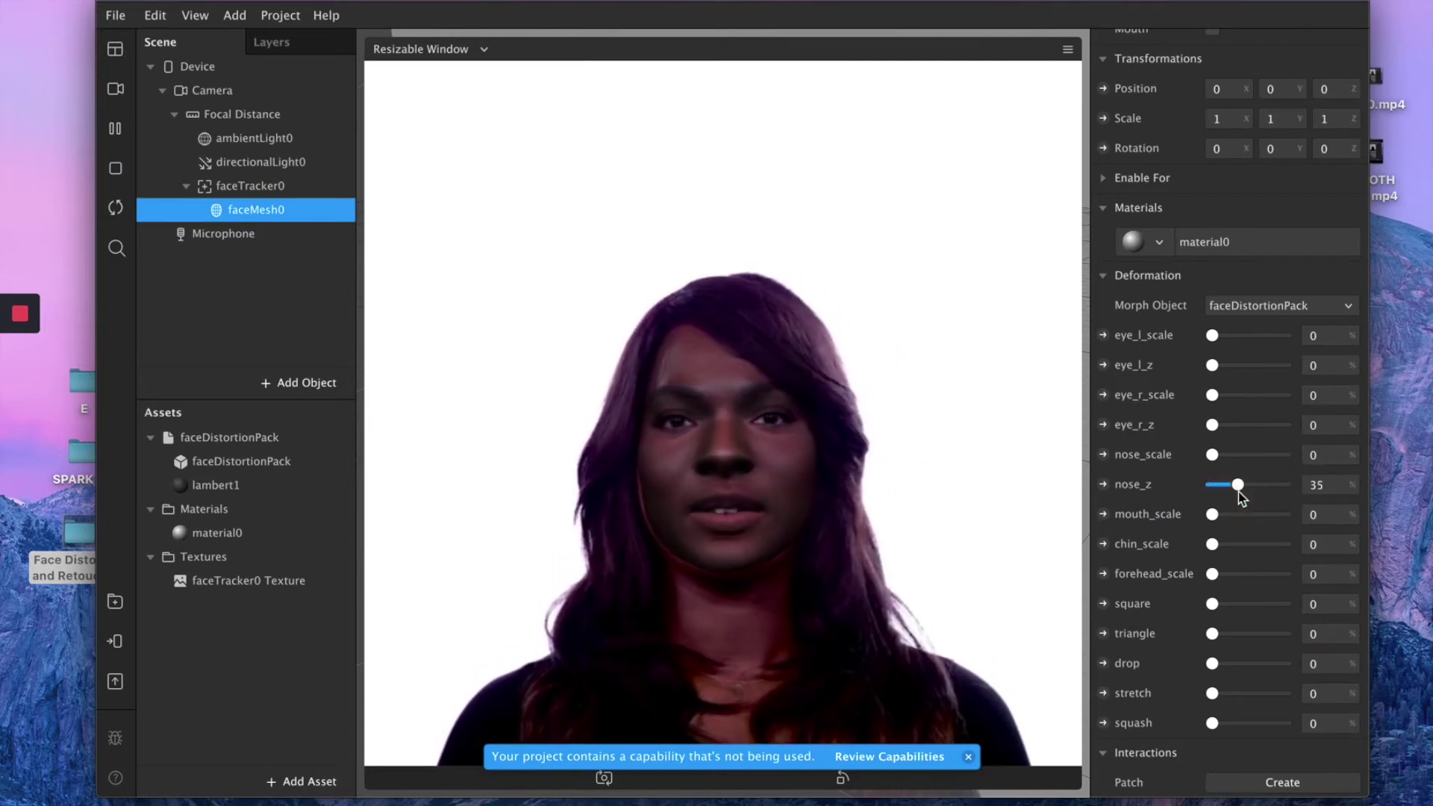
left_click_drag(1238, 491, 1225, 491)
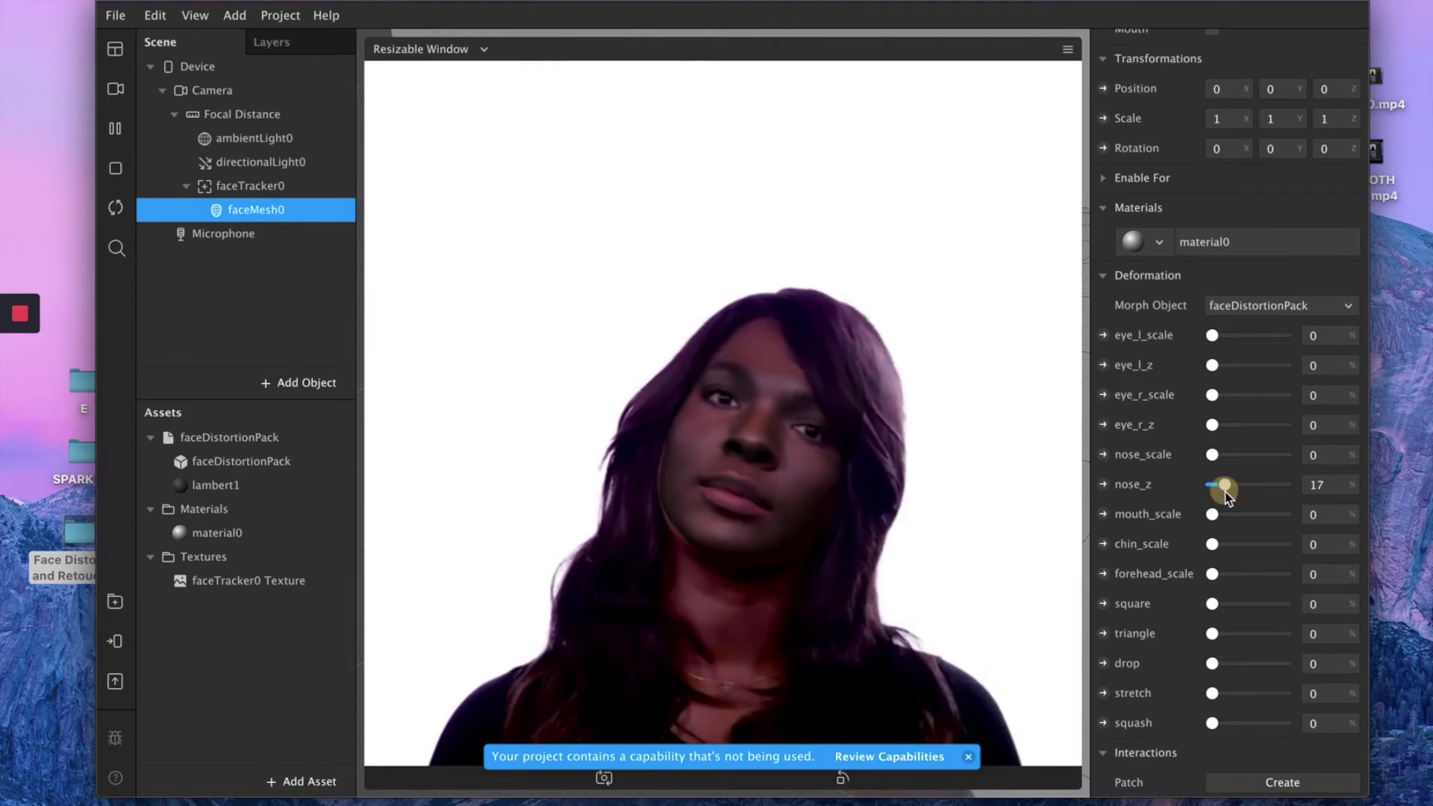
left_click_drag(1225, 492, 1221, 491)
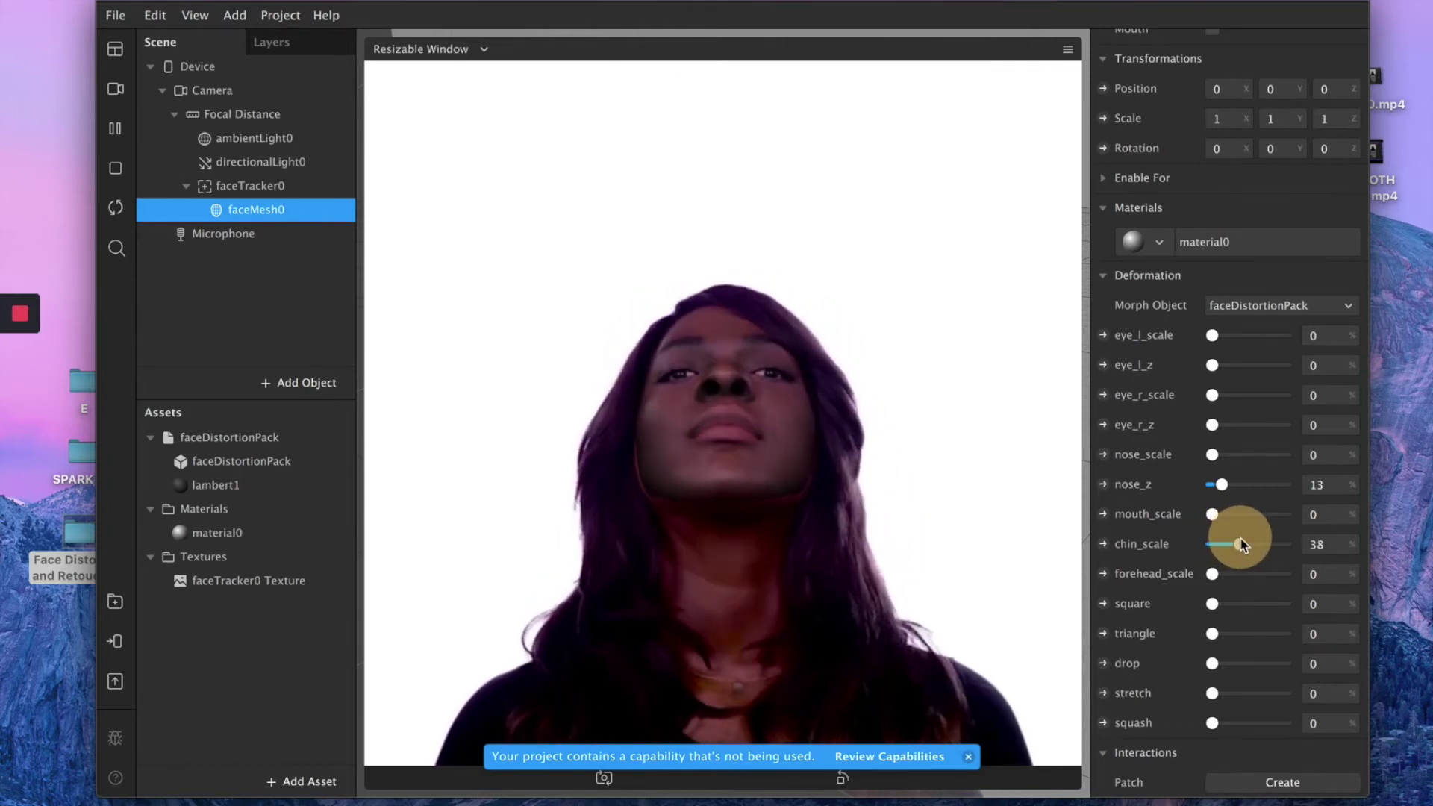
Reset chin_scale and forehead_scale, add a slight stretch, and nudge forehead_scale to 3.
left_click_drag(1247, 537, 1210, 542)
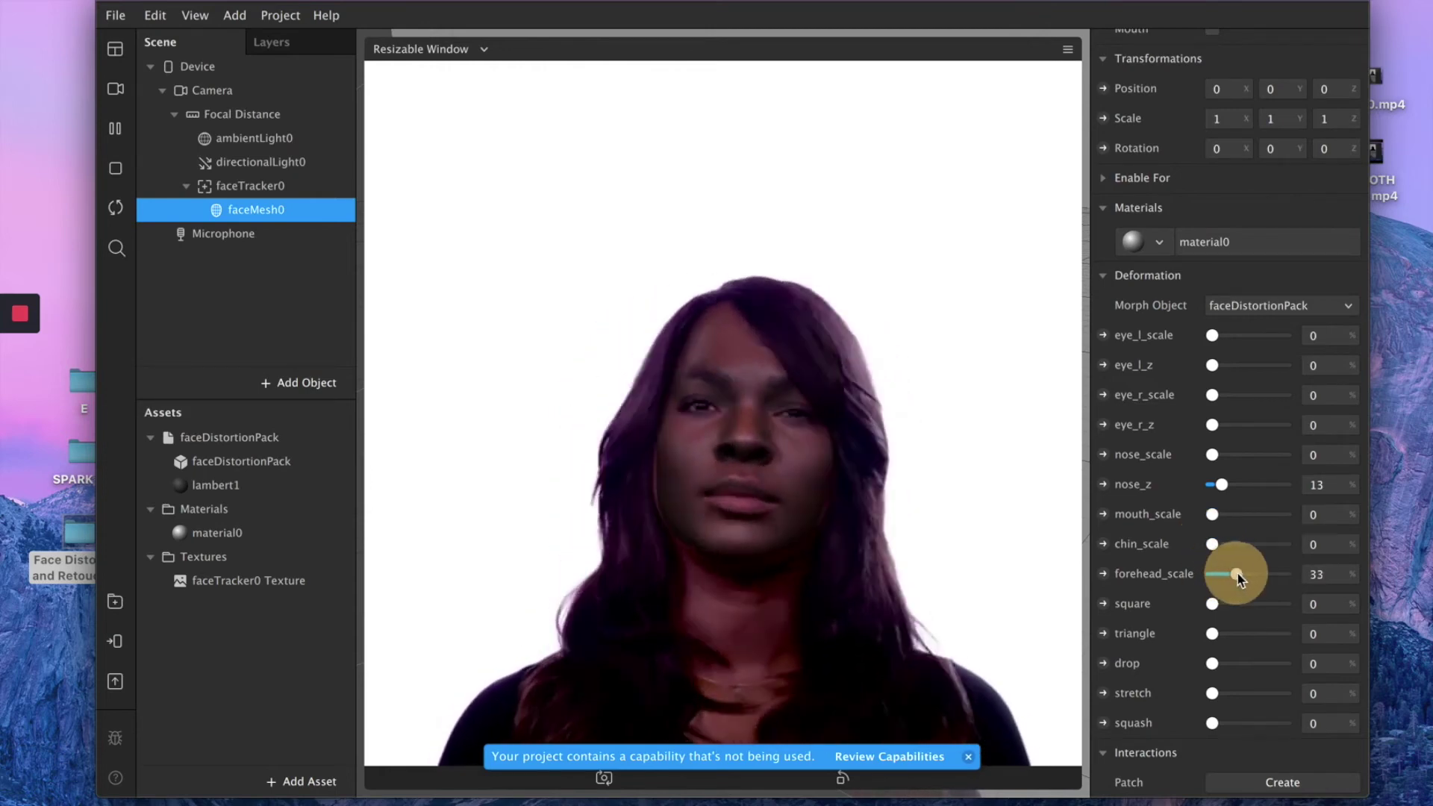
left_click_drag(1237, 573, 1212, 575)
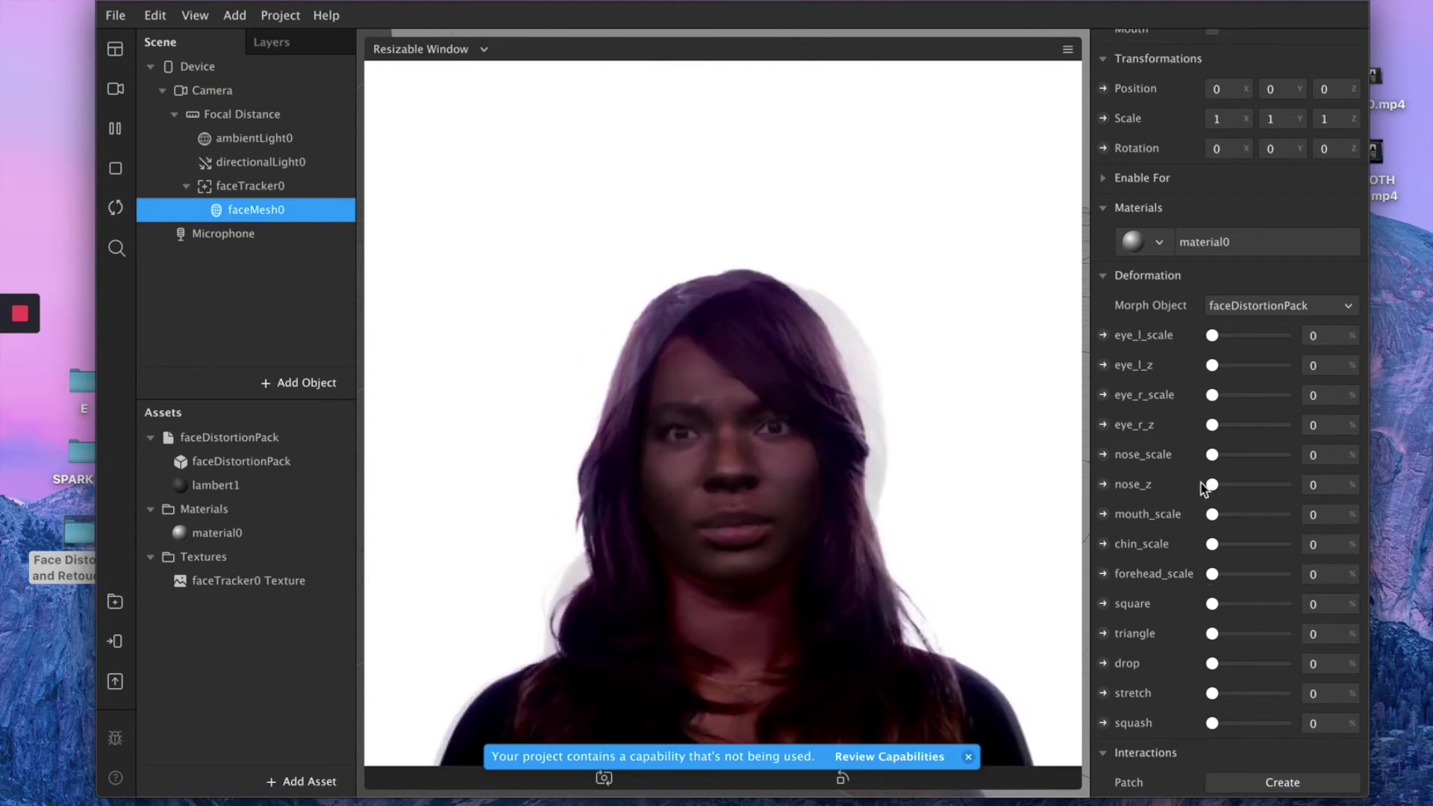
mouse_move(1214, 696)
left_mouse_down()
mouse_move(1211, 664)
mouse_move(1218, 694)
left_mouse_up()
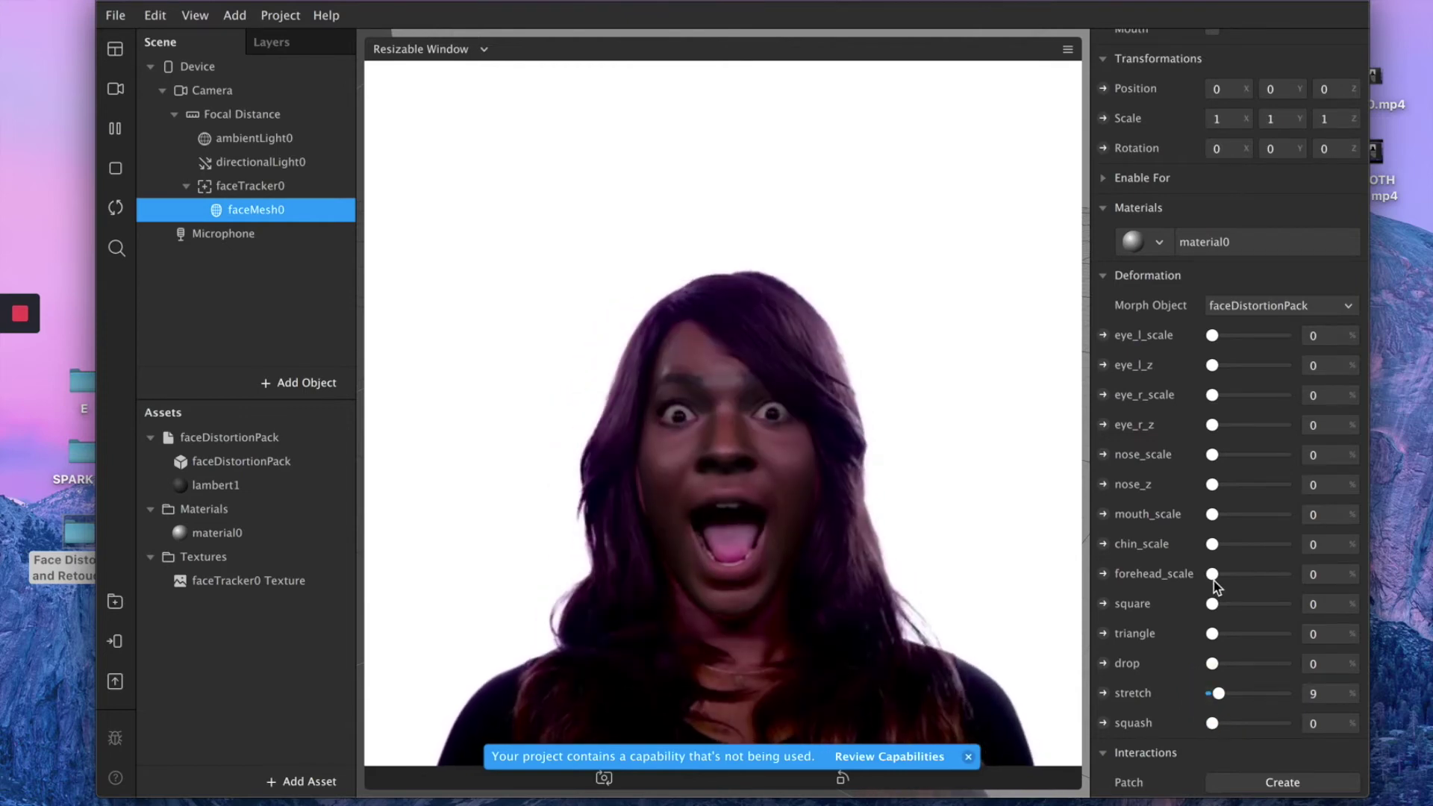
left_click_drag(1212, 573, 1215, 580)
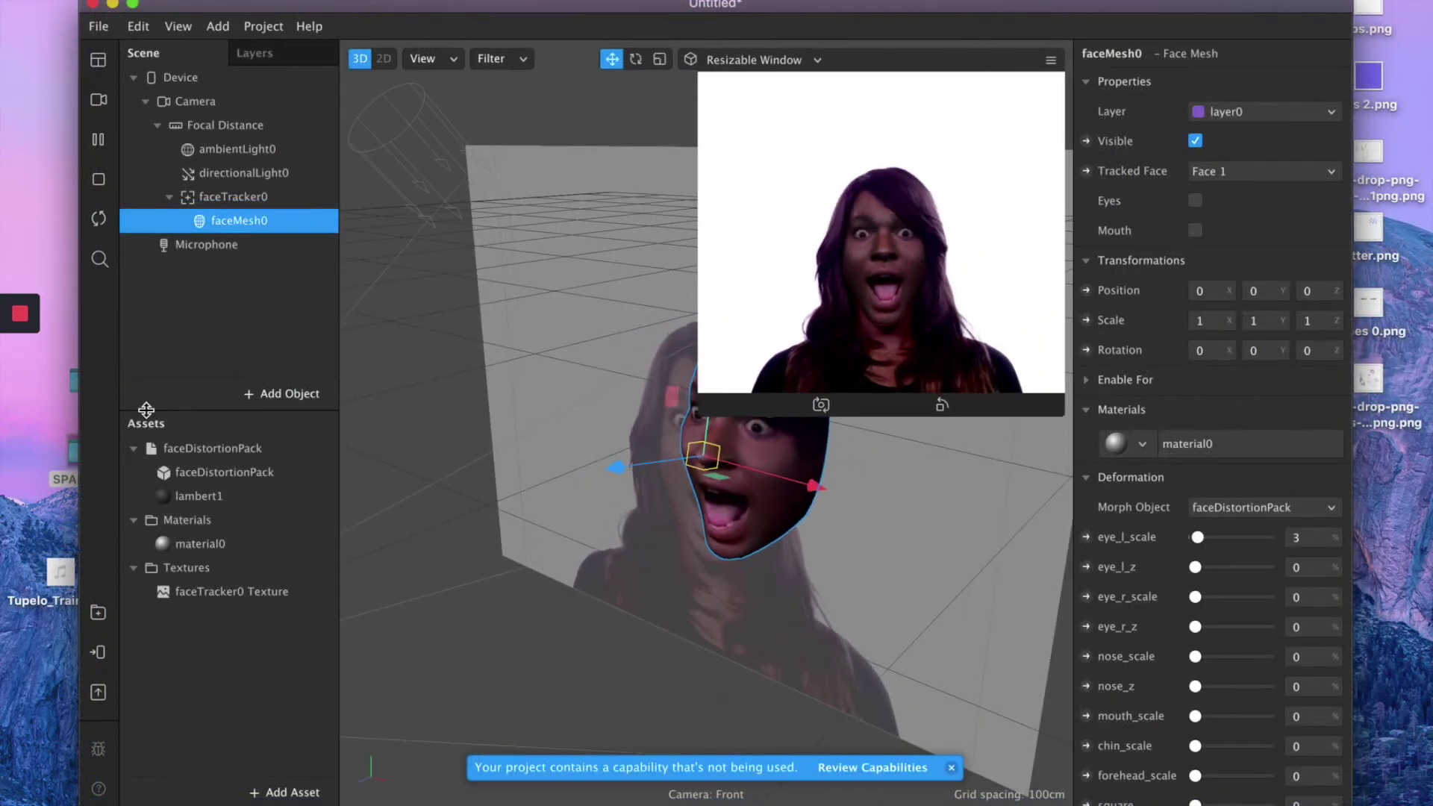
Change material0's shader type from Standard to Flat.
double_click(198, 545)
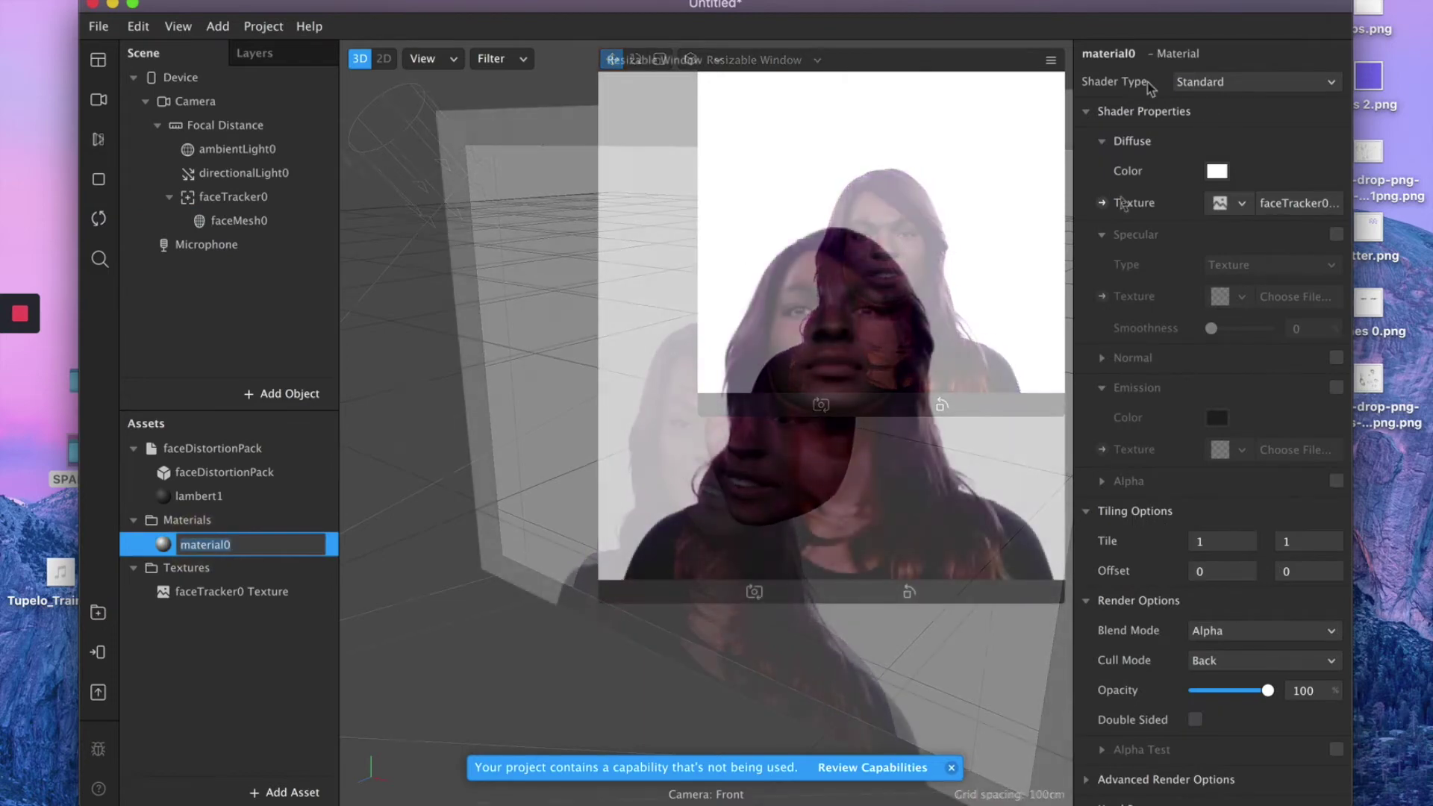
left_click(1214, 83)
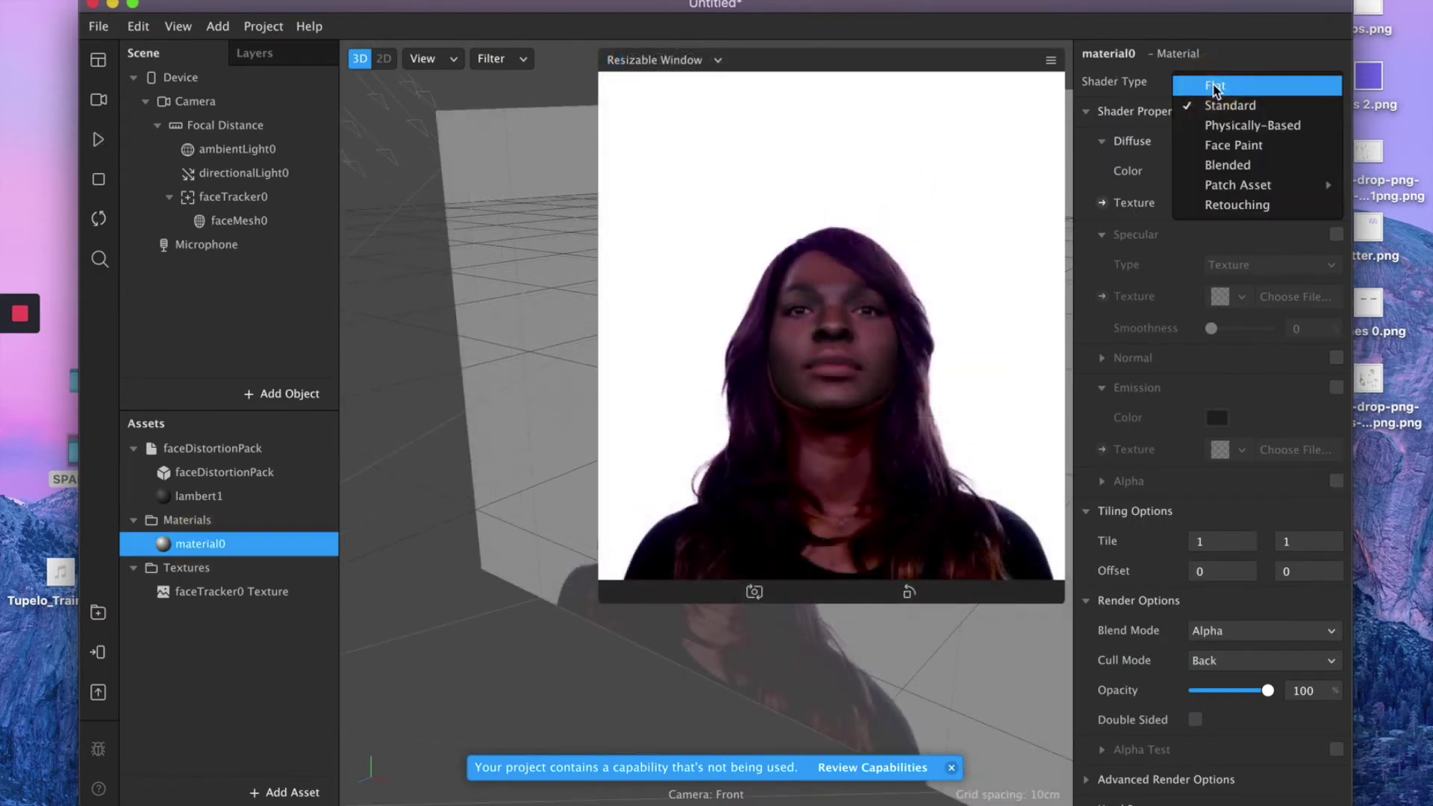
left_click(1256, 87)
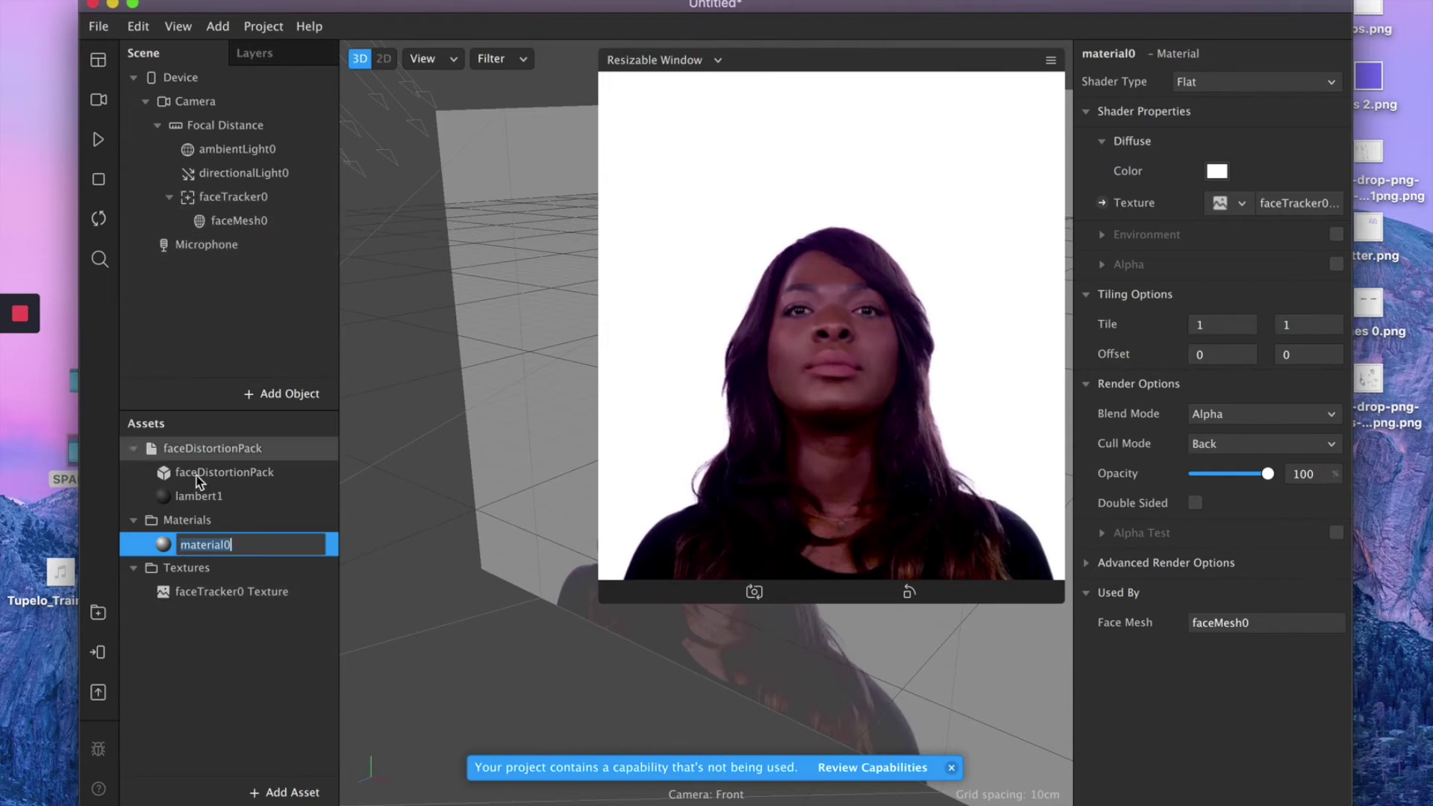
Test eye_l_z and nose_z depth on faceMesh0 and set eye_r_z to 3.
left_click(258, 220)
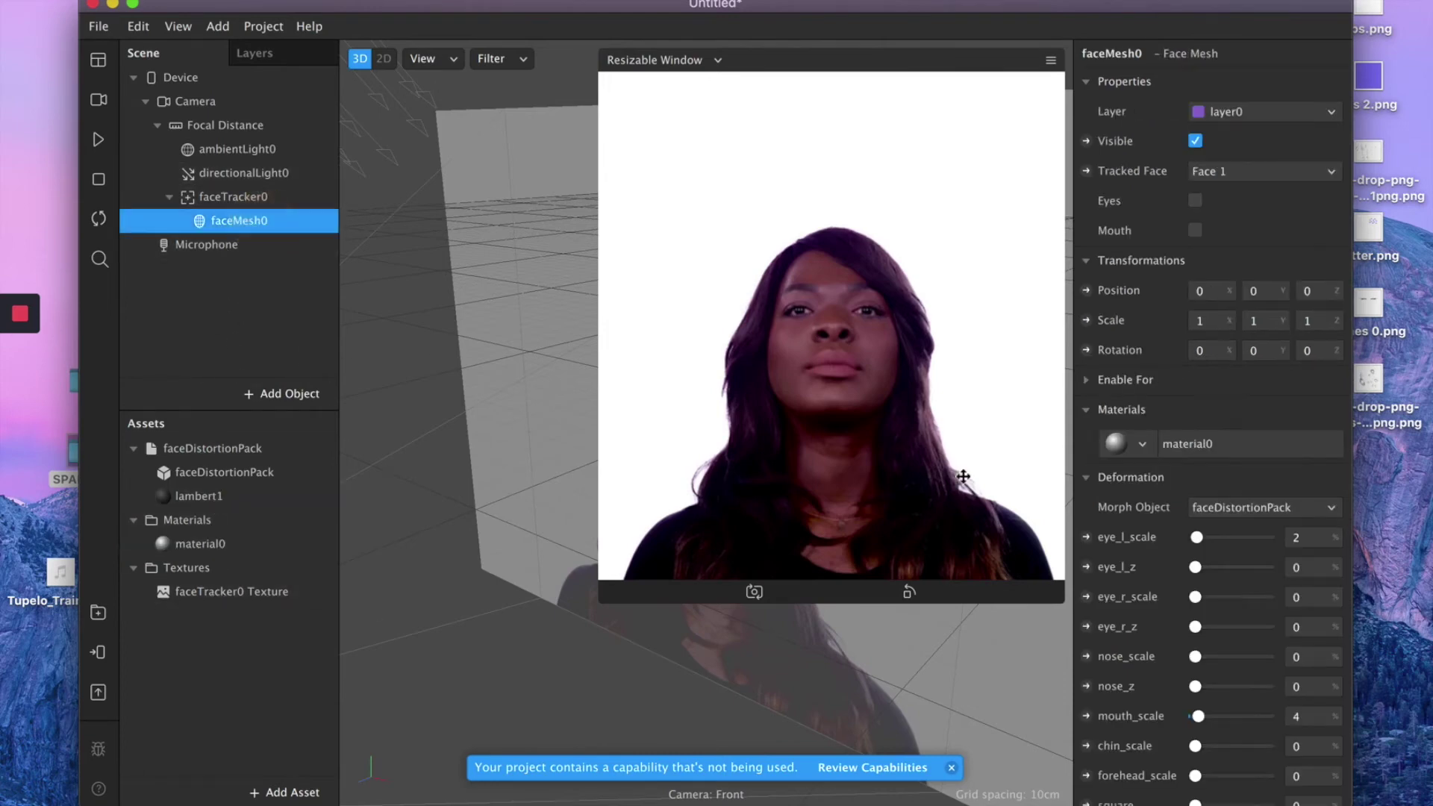
mouse_move(1197, 568)
left_mouse_down()
mouse_move(1271, 567)
mouse_move(1194, 569)
left_mouse_up()
mouse_move(1197, 686)
left_mouse_down()
mouse_move(1274, 687)
mouse_move(1196, 686)
left_mouse_up()
mouse_move(1200, 631)
left_mouse_down()
mouse_move(1270, 628)
mouse_move(1206, 627)
left_mouse_up()
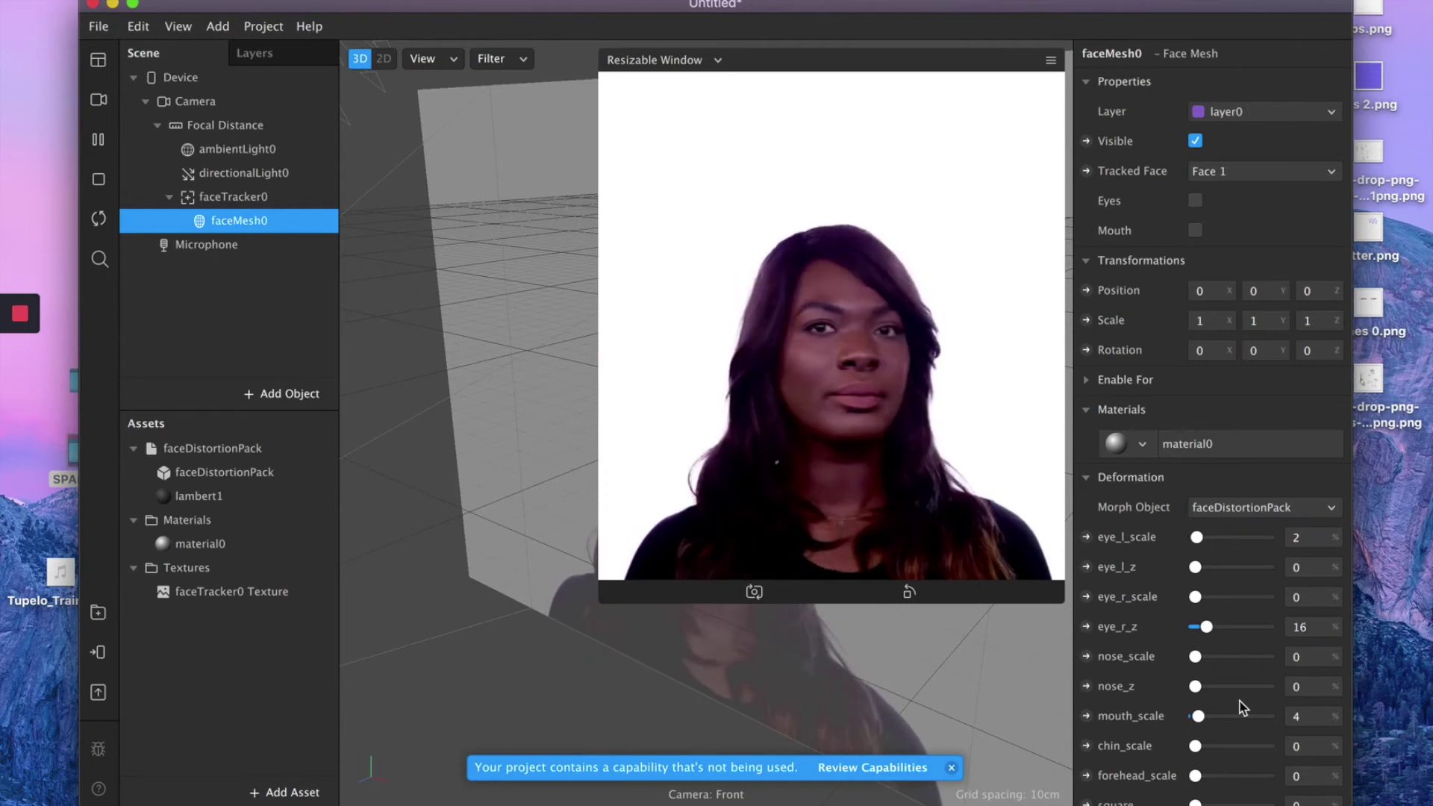
left_click_drag(1206, 627, 1197, 627)
Type a corrected eye_l_z value to return it to 0, then test enlarging the nose.
left_click(1311, 569)
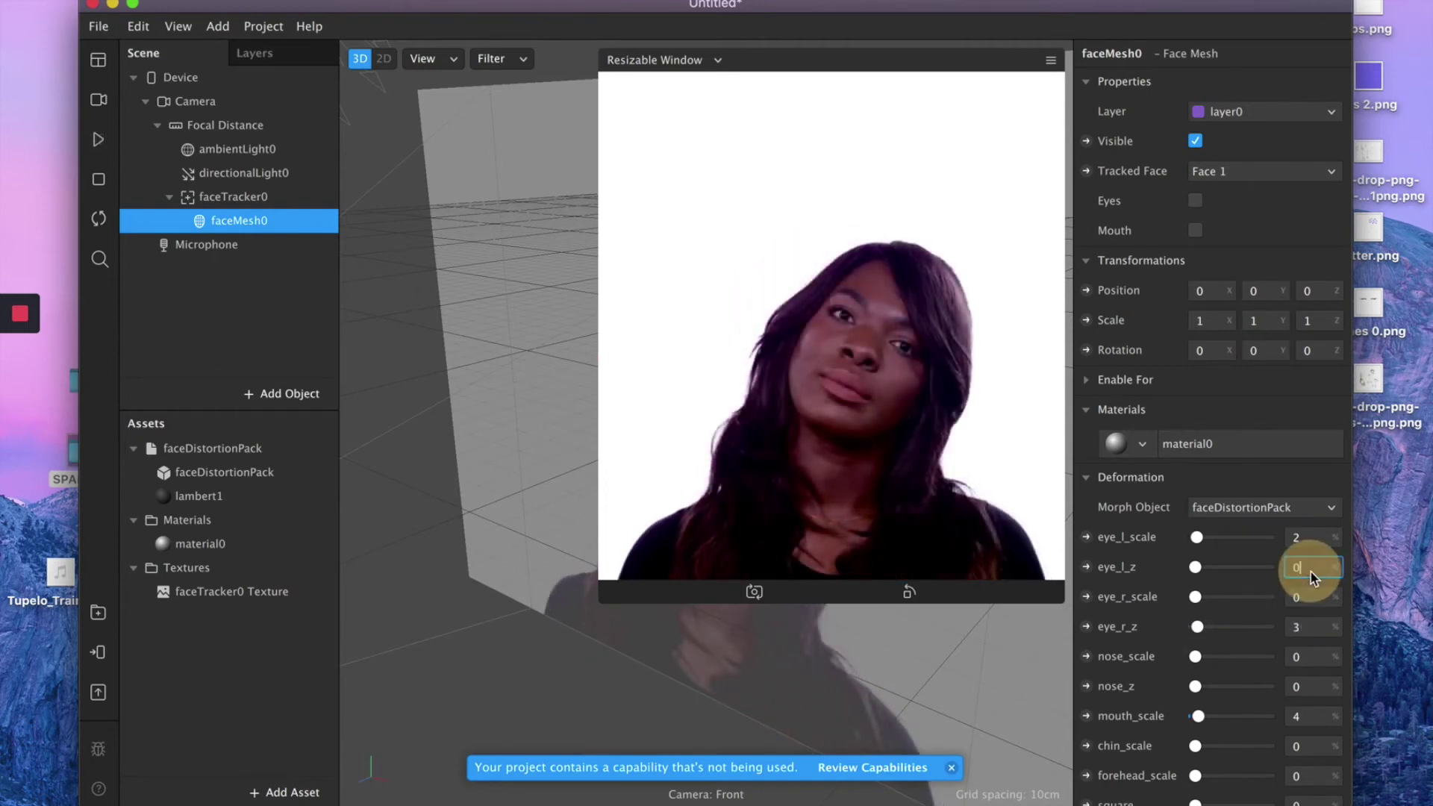
key("BackSpace")
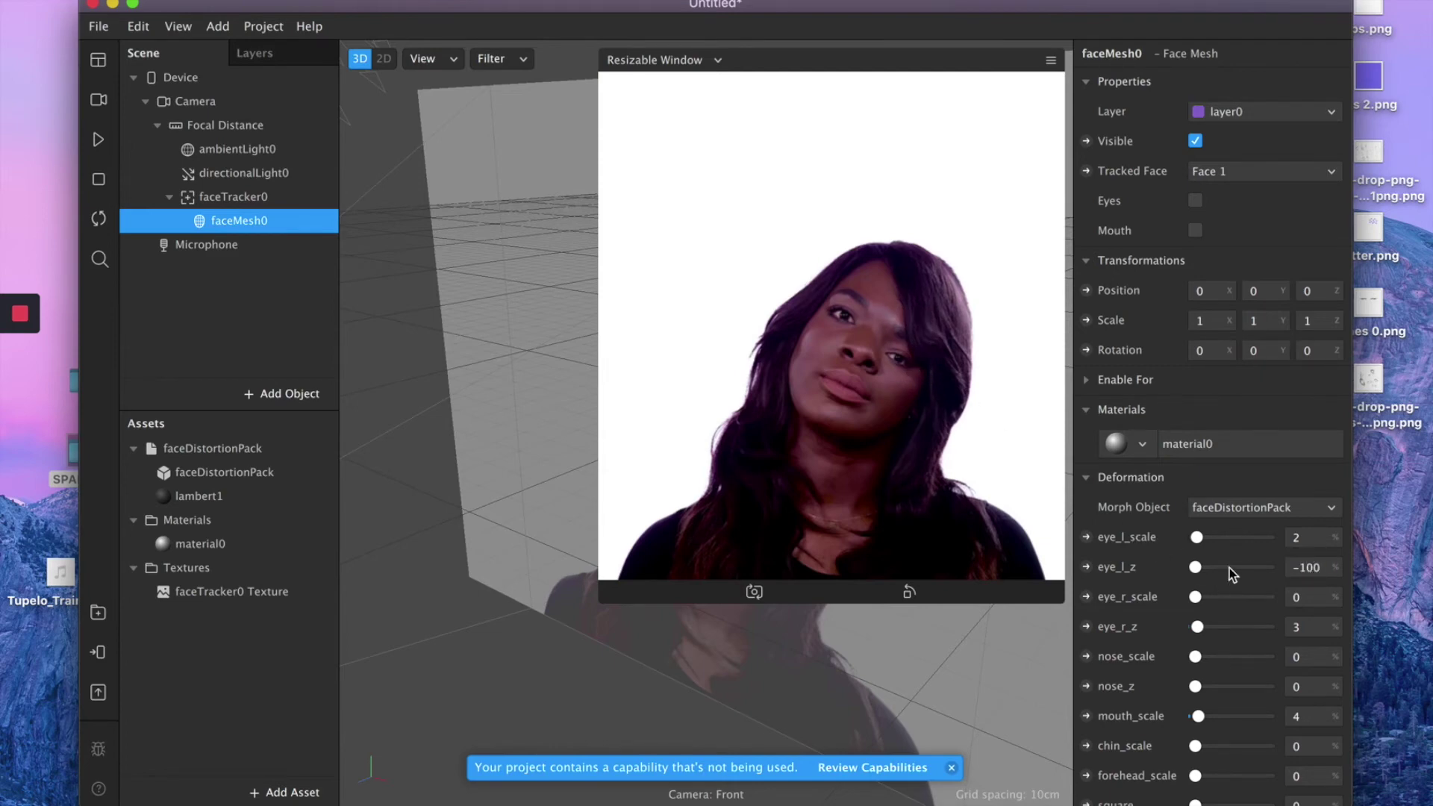
left_click(1321, 569)
key("BackSpace")
scroll(1174, 647, "down", 3)
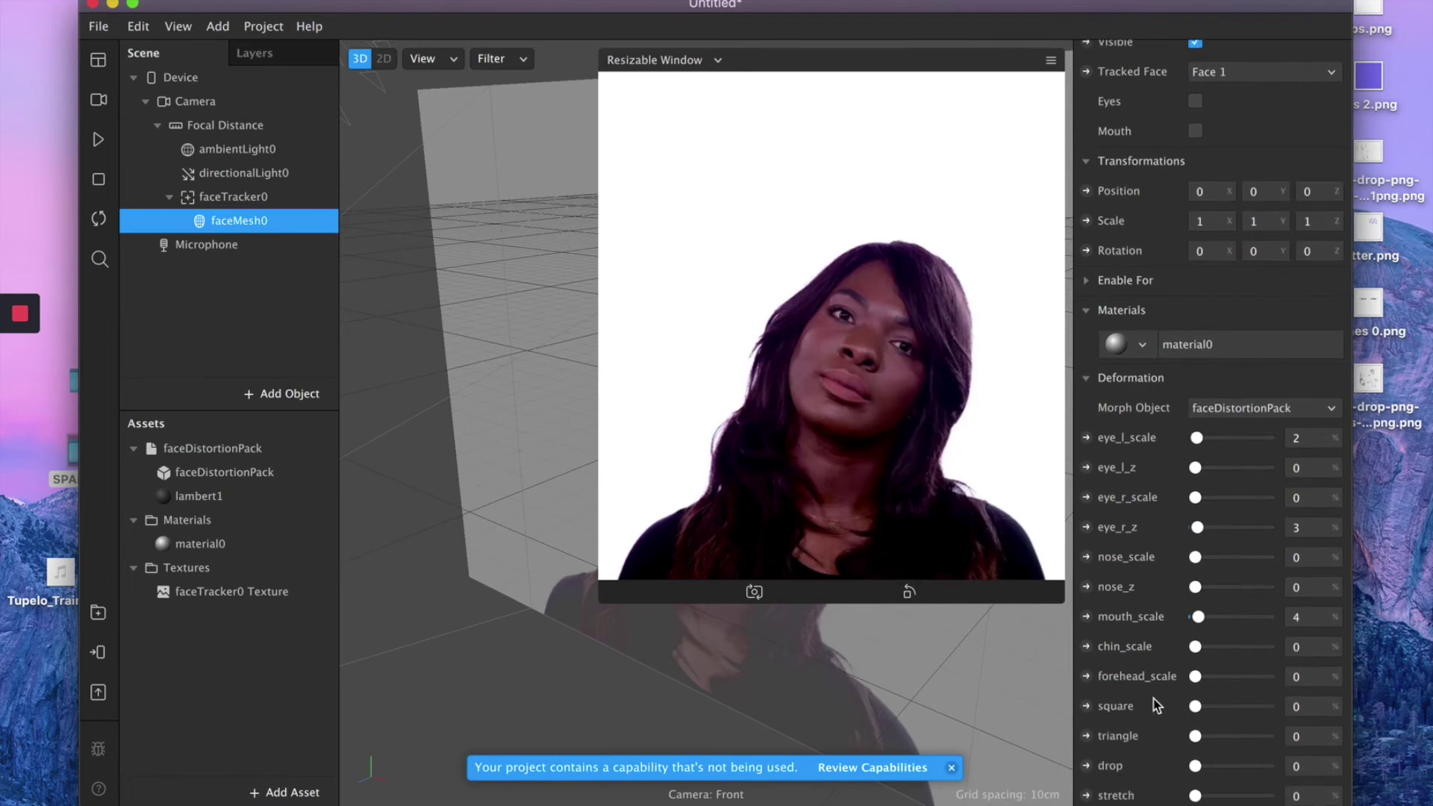
mouse_move(1203, 561)
left_mouse_down()
mouse_move(1279, 557)
mouse_move(1195, 552)
left_mouse_up()
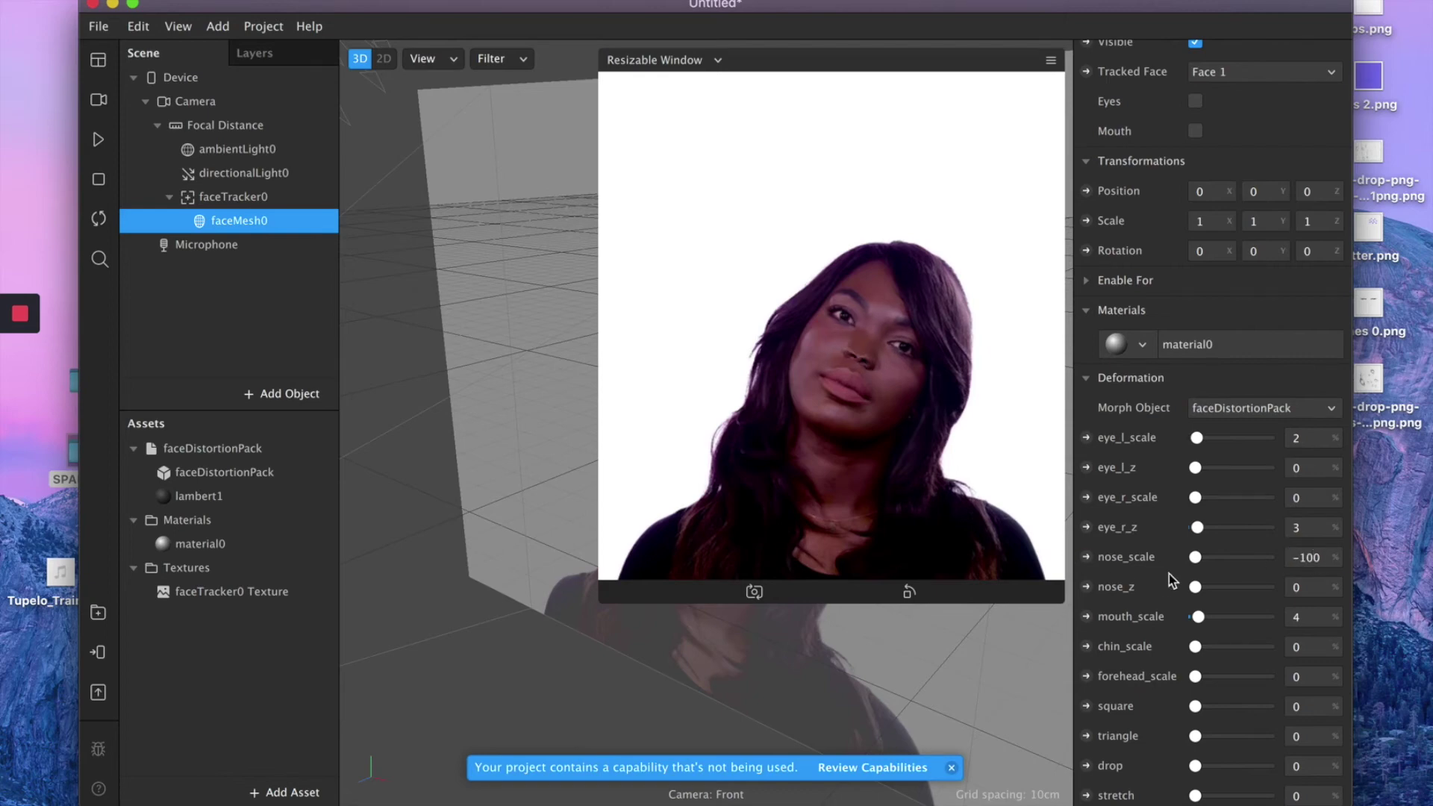
Play the preview, reduce nose_scale from -100, and compare expressions by pausing and resuming.
left_click(98, 140)
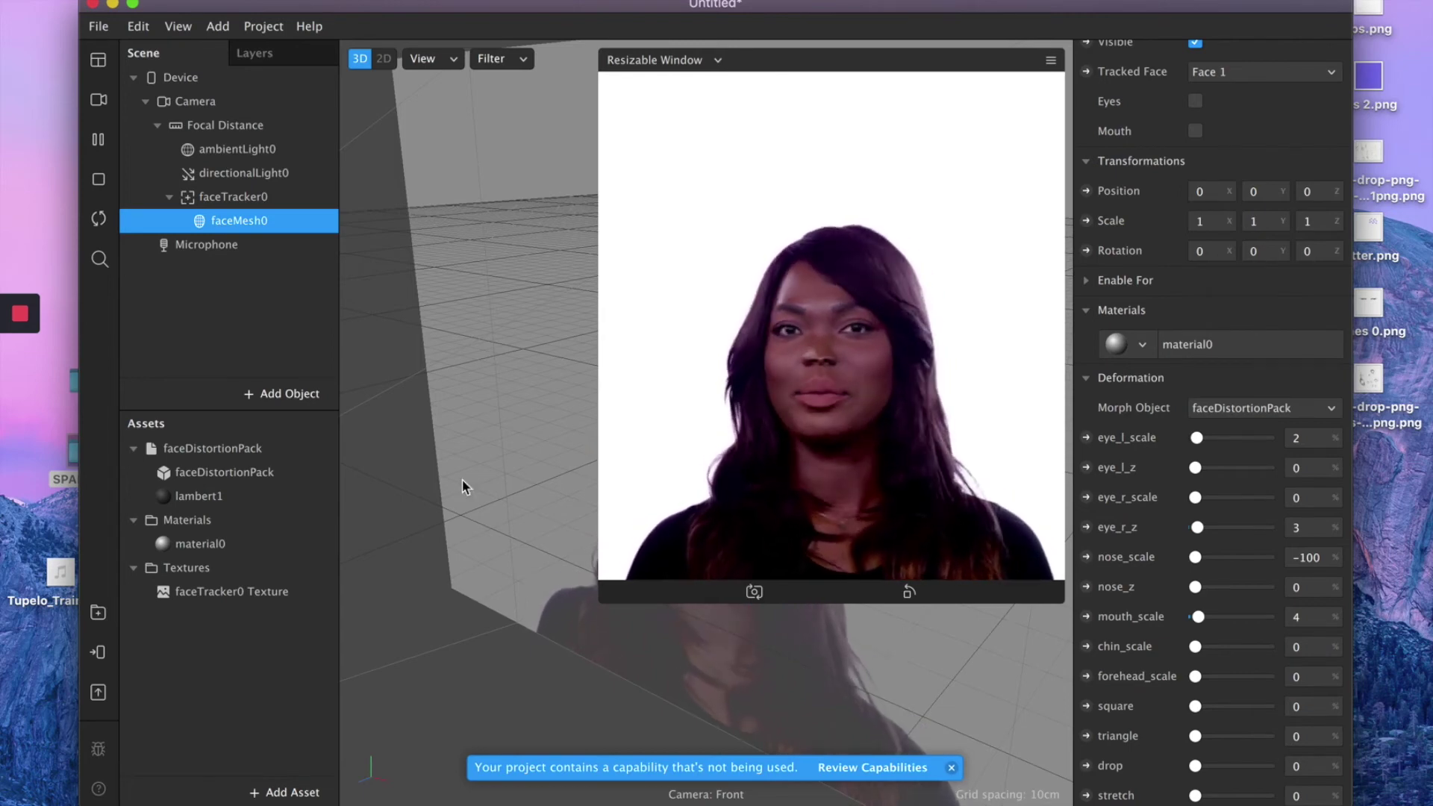
left_click(1318, 558)
key("BackSpace")
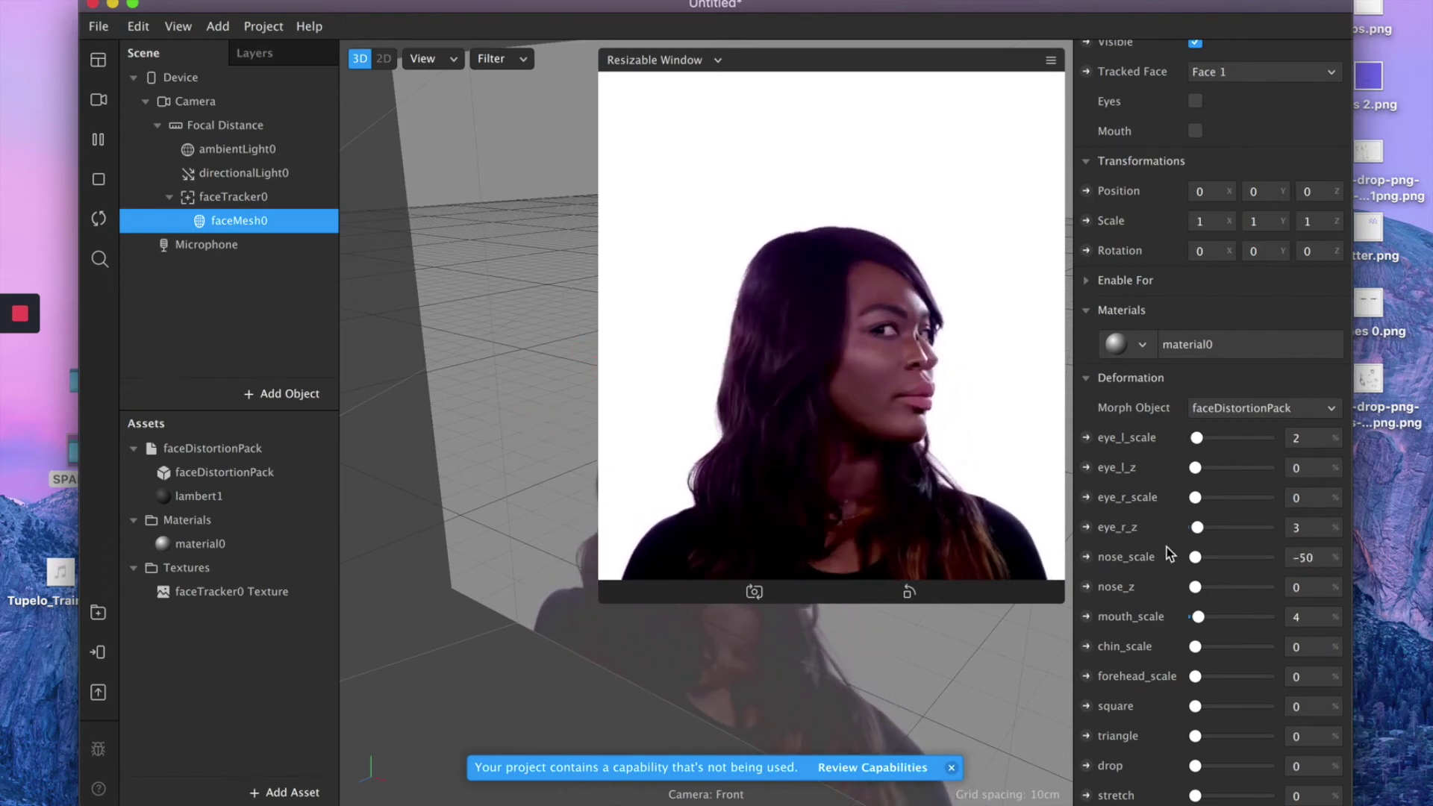
left_click(95, 138)
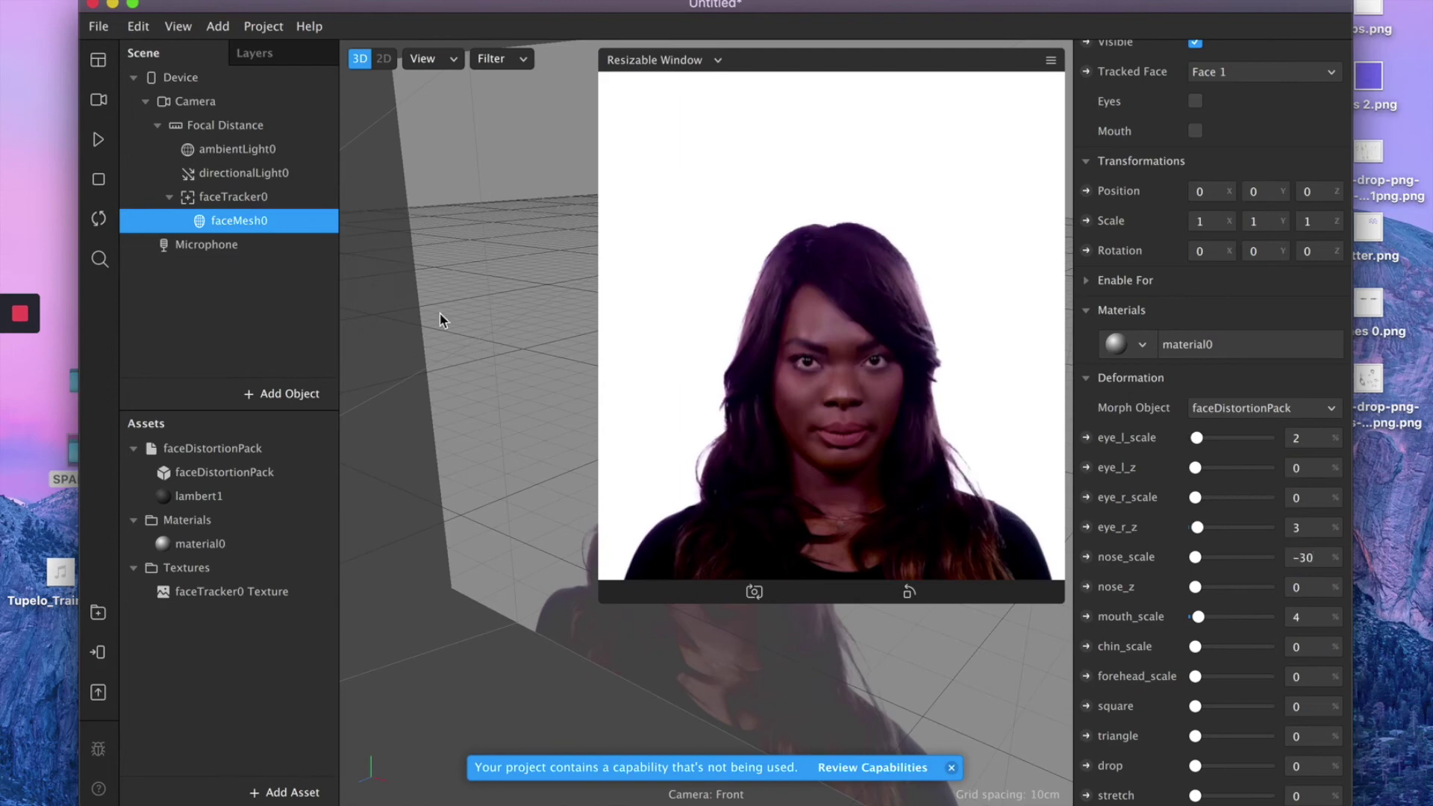
left_click(103, 141)
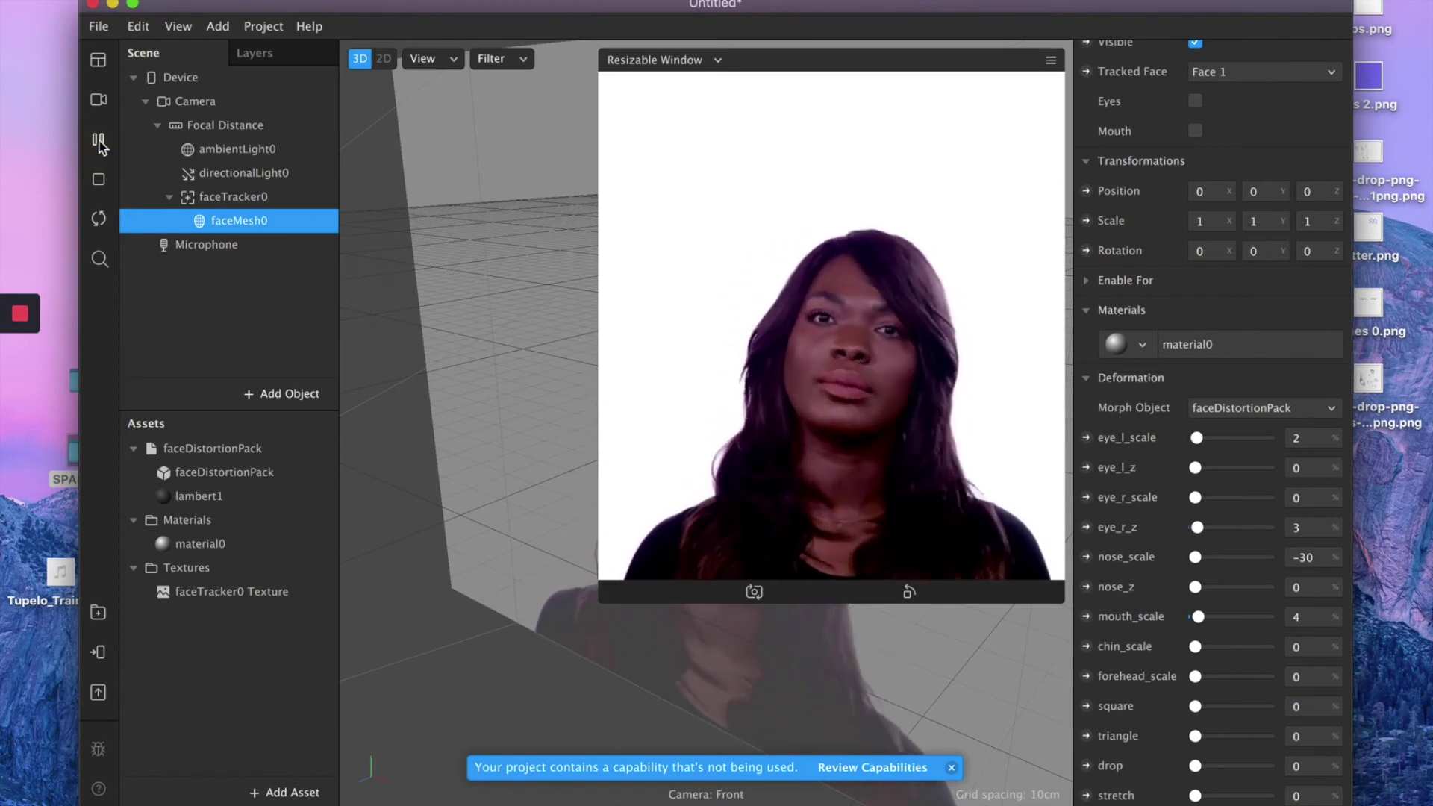
left_click(100, 142)
left_click(99, 141)
left_click(100, 141)
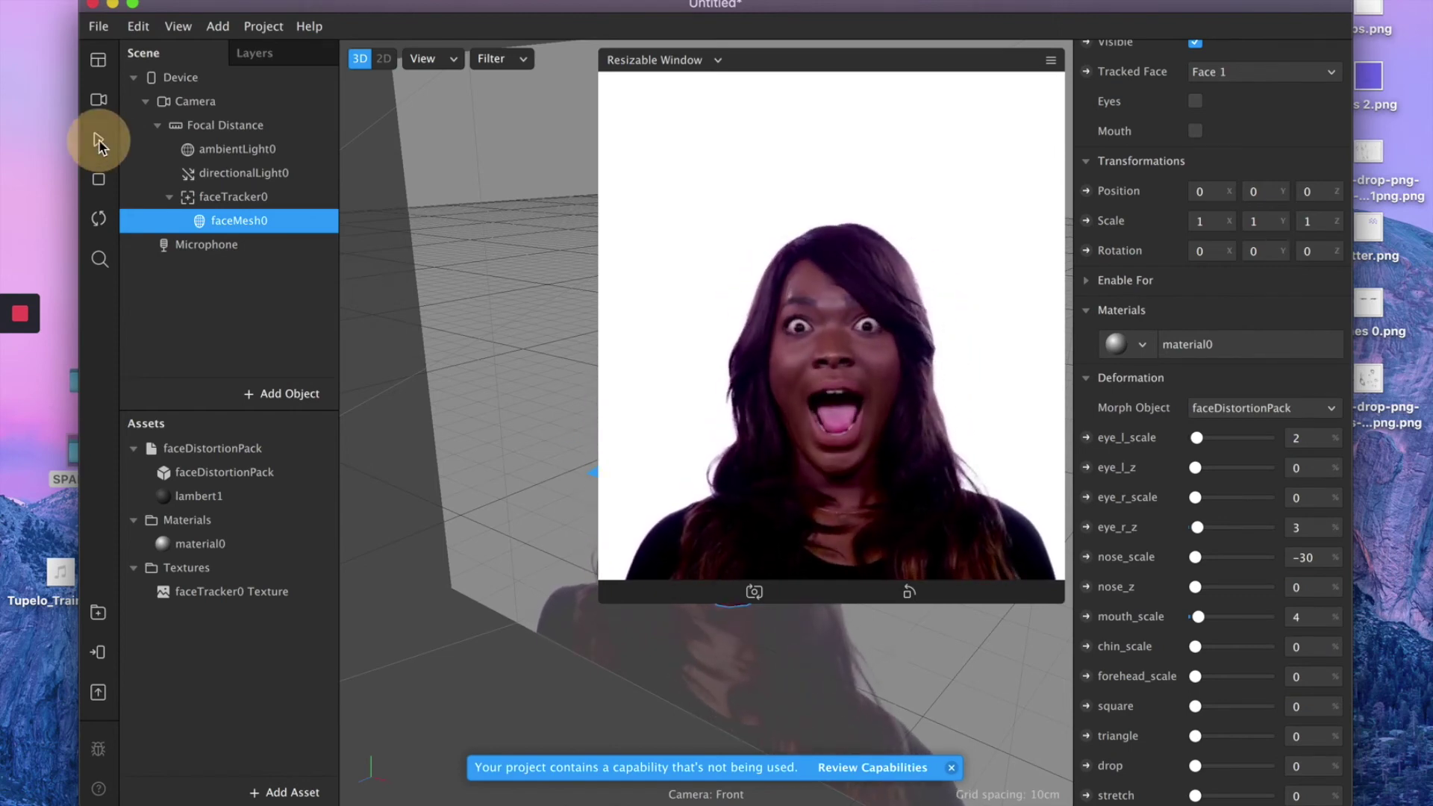
left_click(99, 142)
Set nose_scale to -30 and replay the preview to check the subtler nose.
left_click(1308, 558)
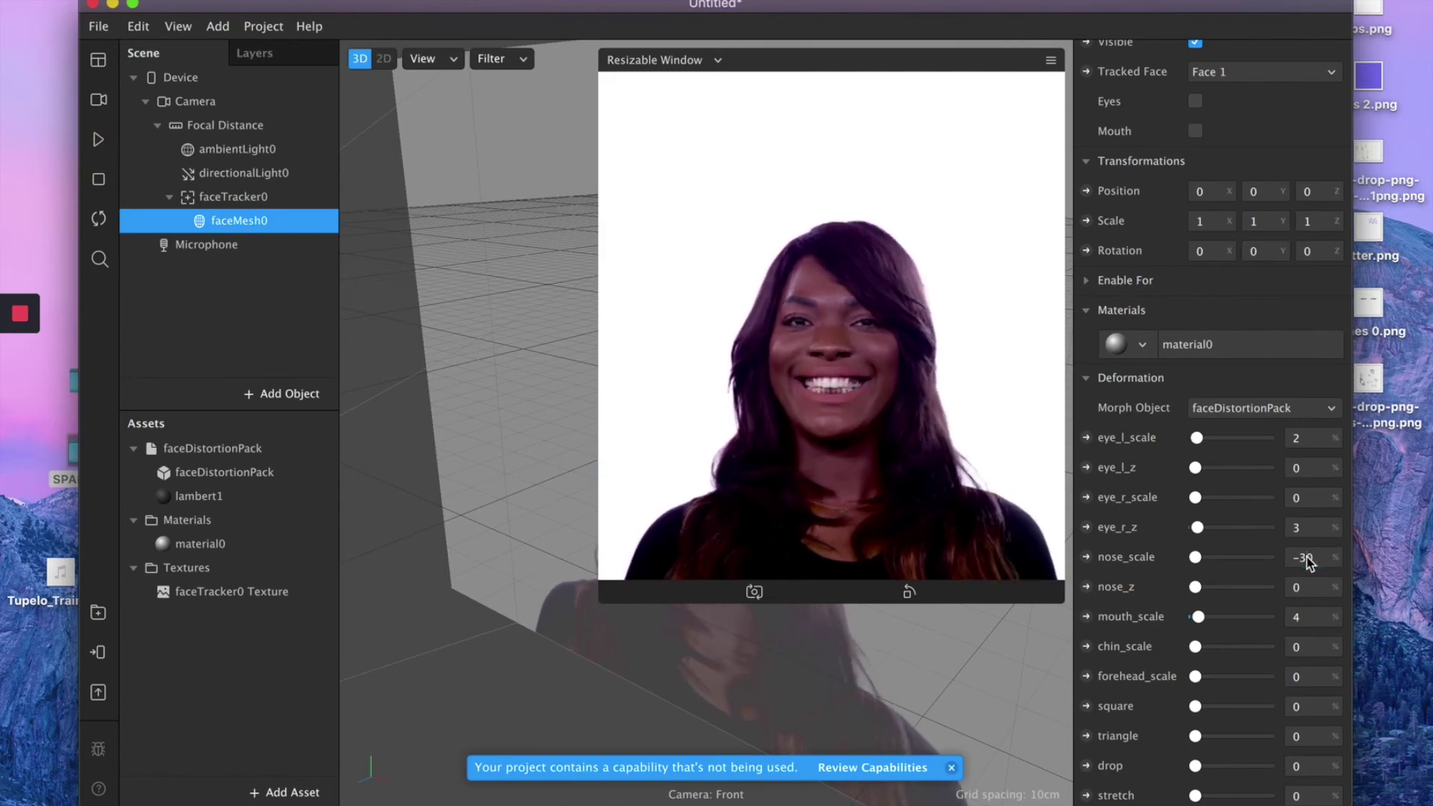
type("-30")
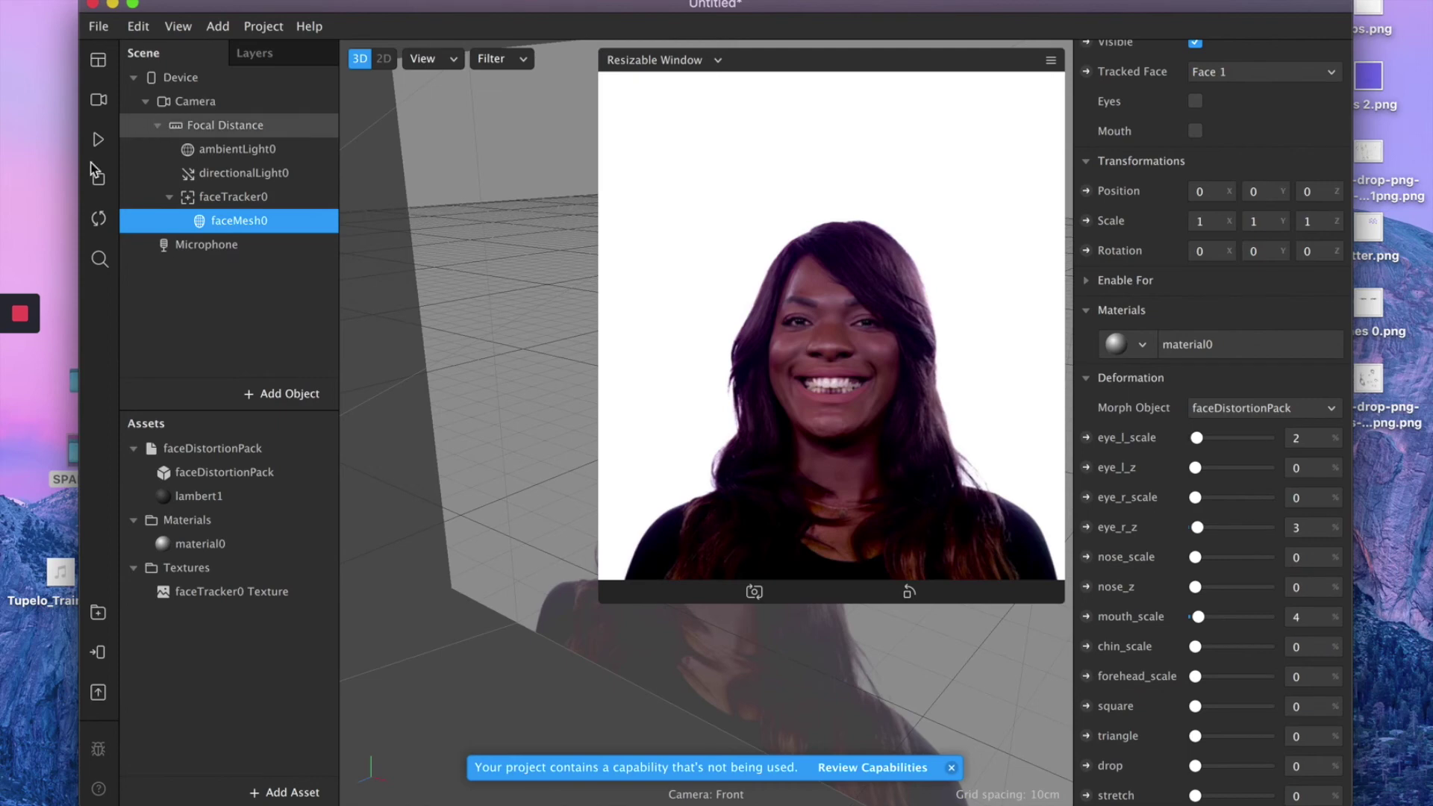
left_click(101, 144)
left_click(99, 142)
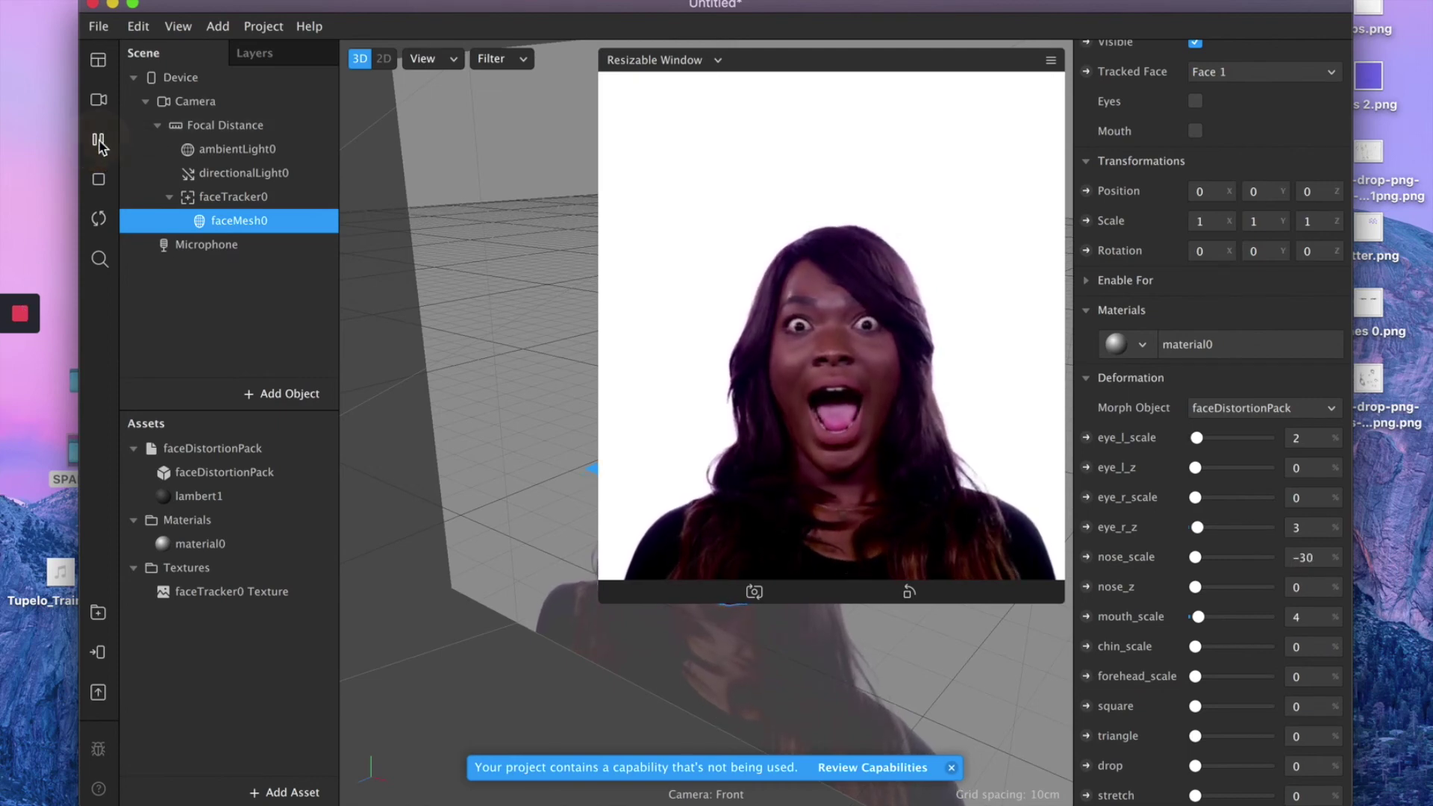
left_click(100, 141)
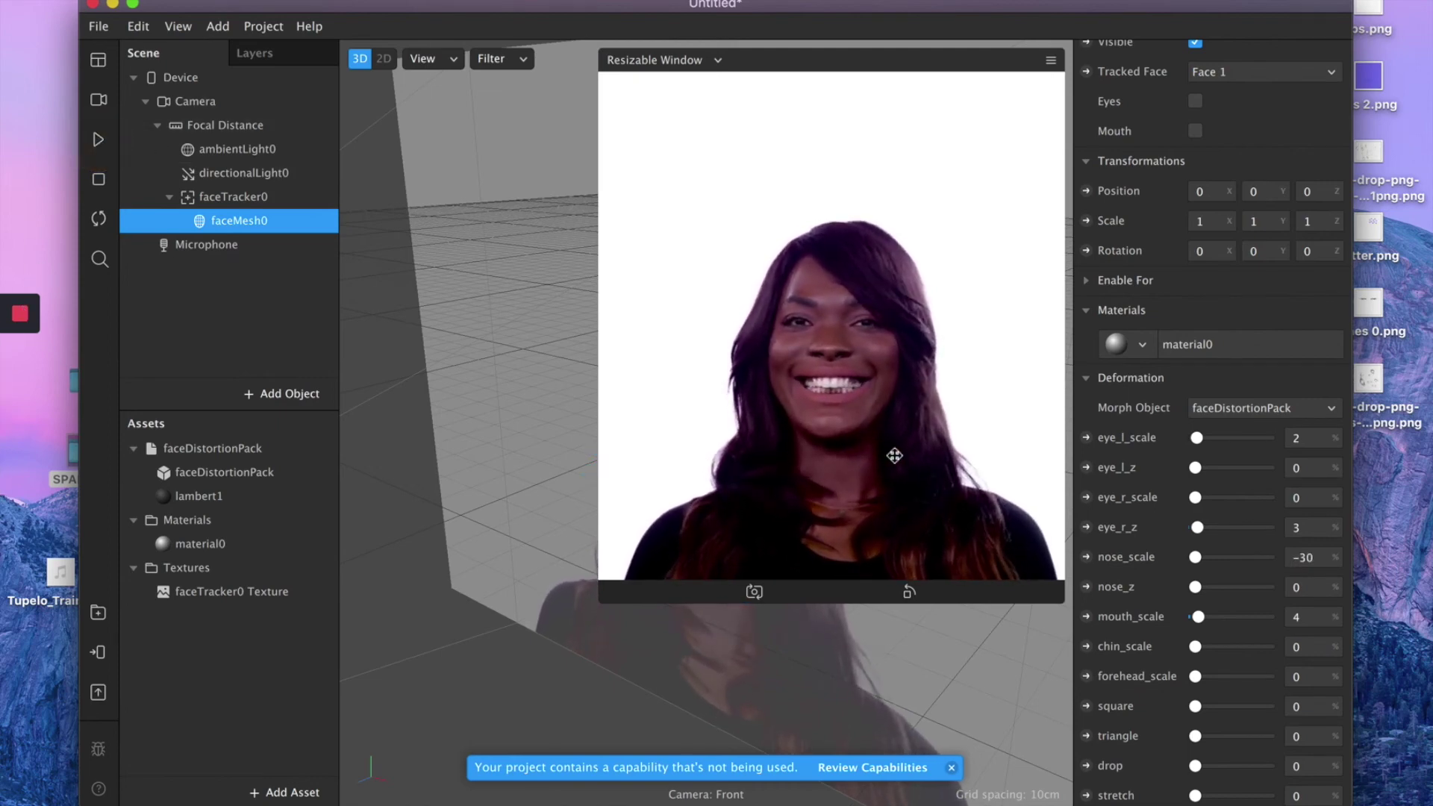
left_click(1316, 558)
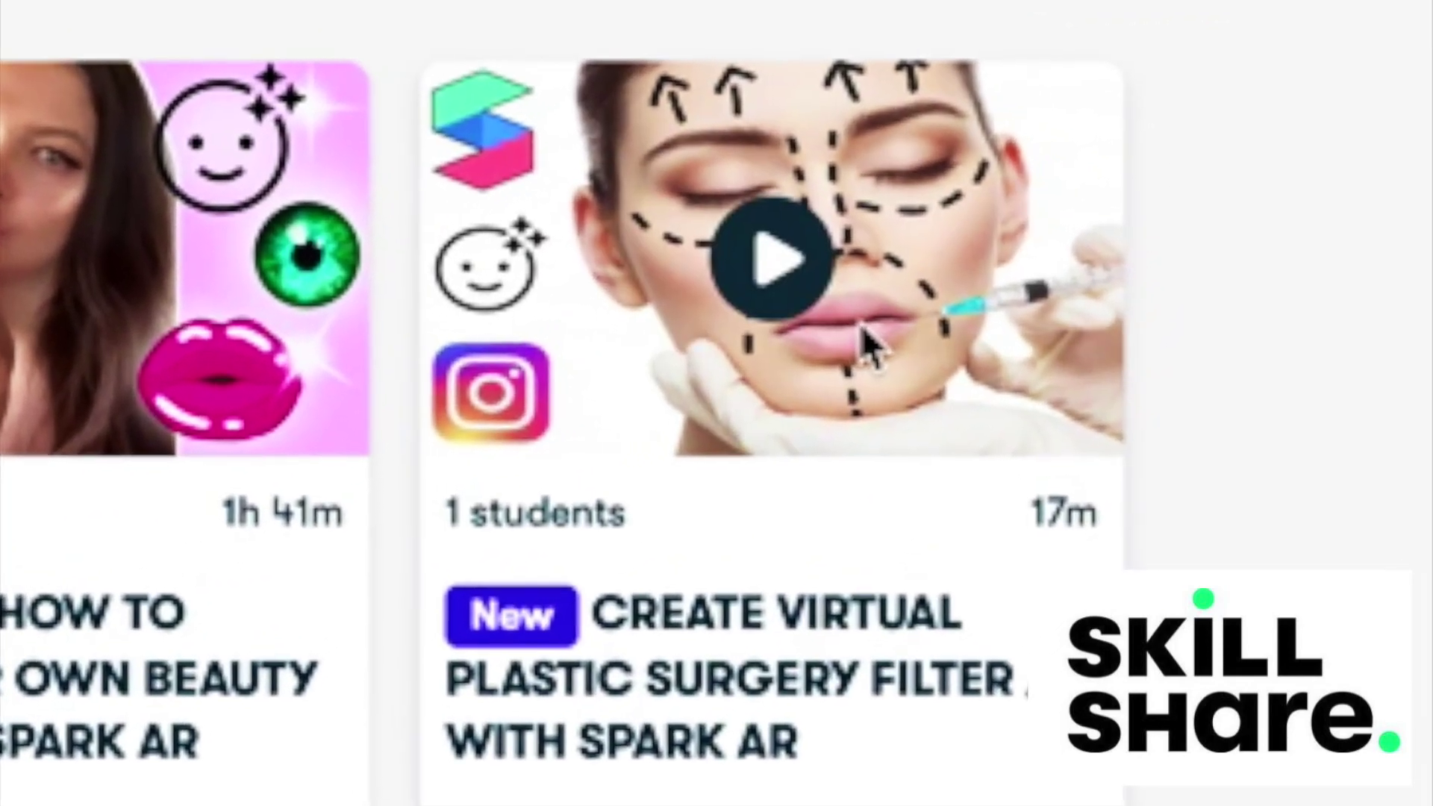
Open the 'Create Virtual Plastic Surgery Filter' class page.
left_click(890, 425)
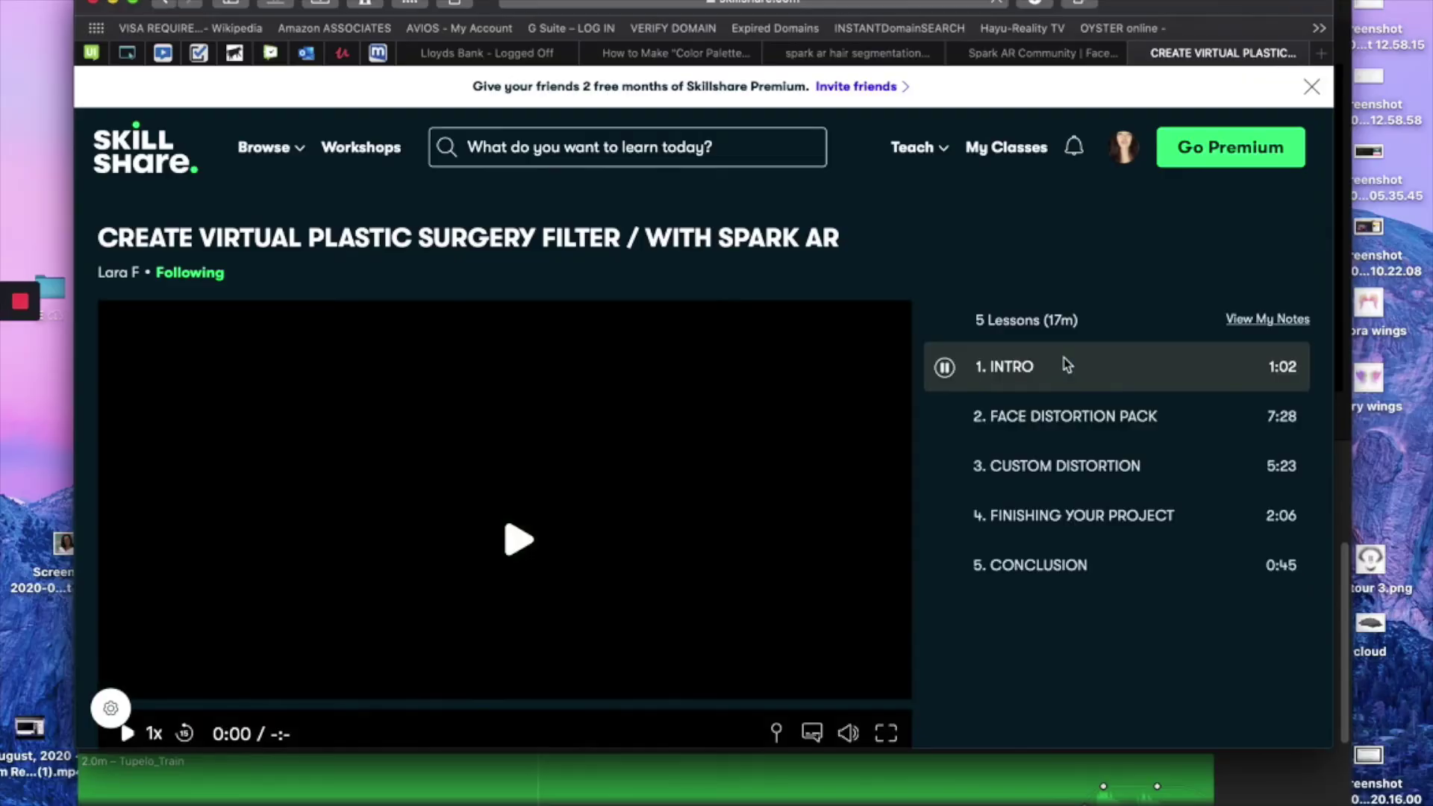
Play lesson 3, Custom Distortion, from the class's lesson list.
scroll(1067, 365, "down", 3)
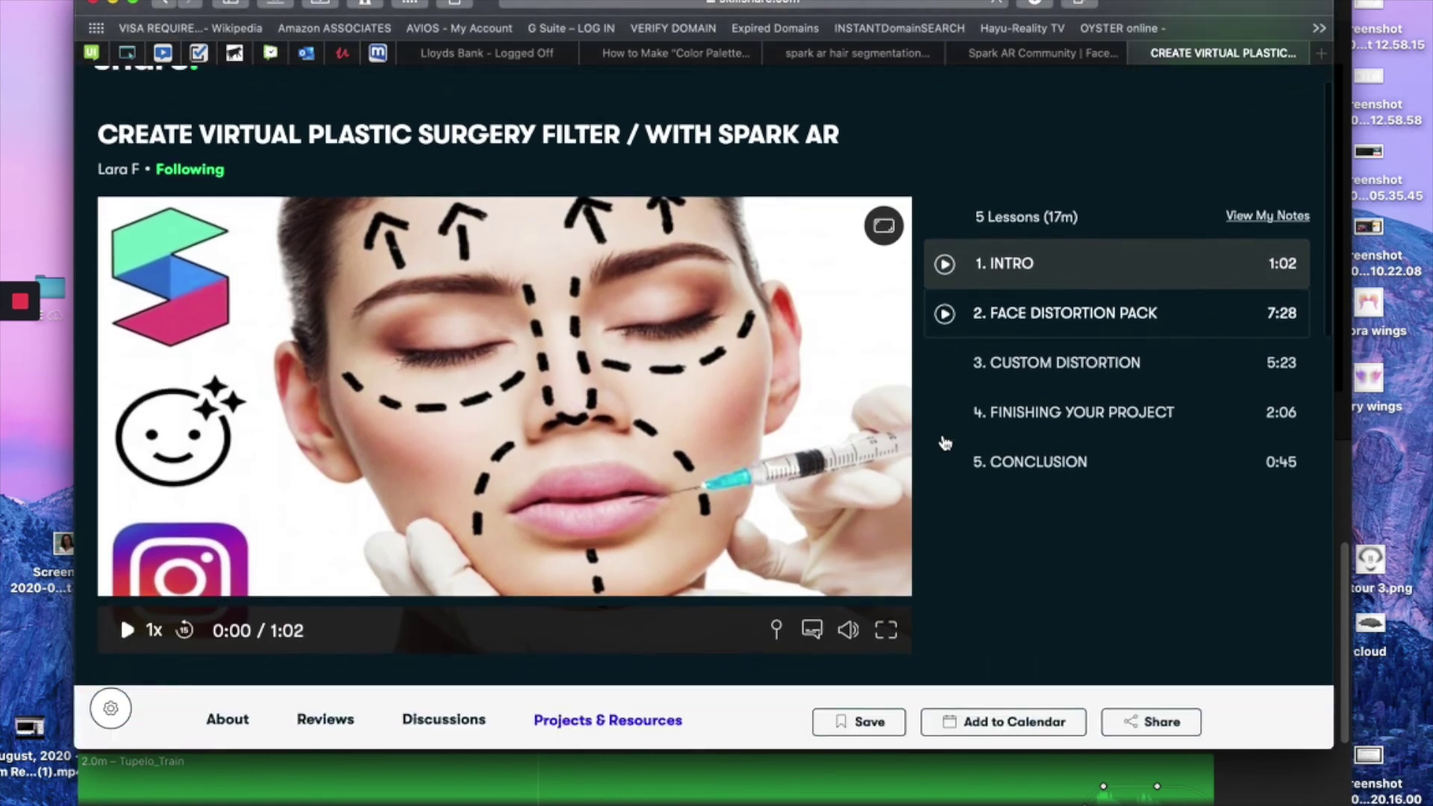
left_click(1049, 318)
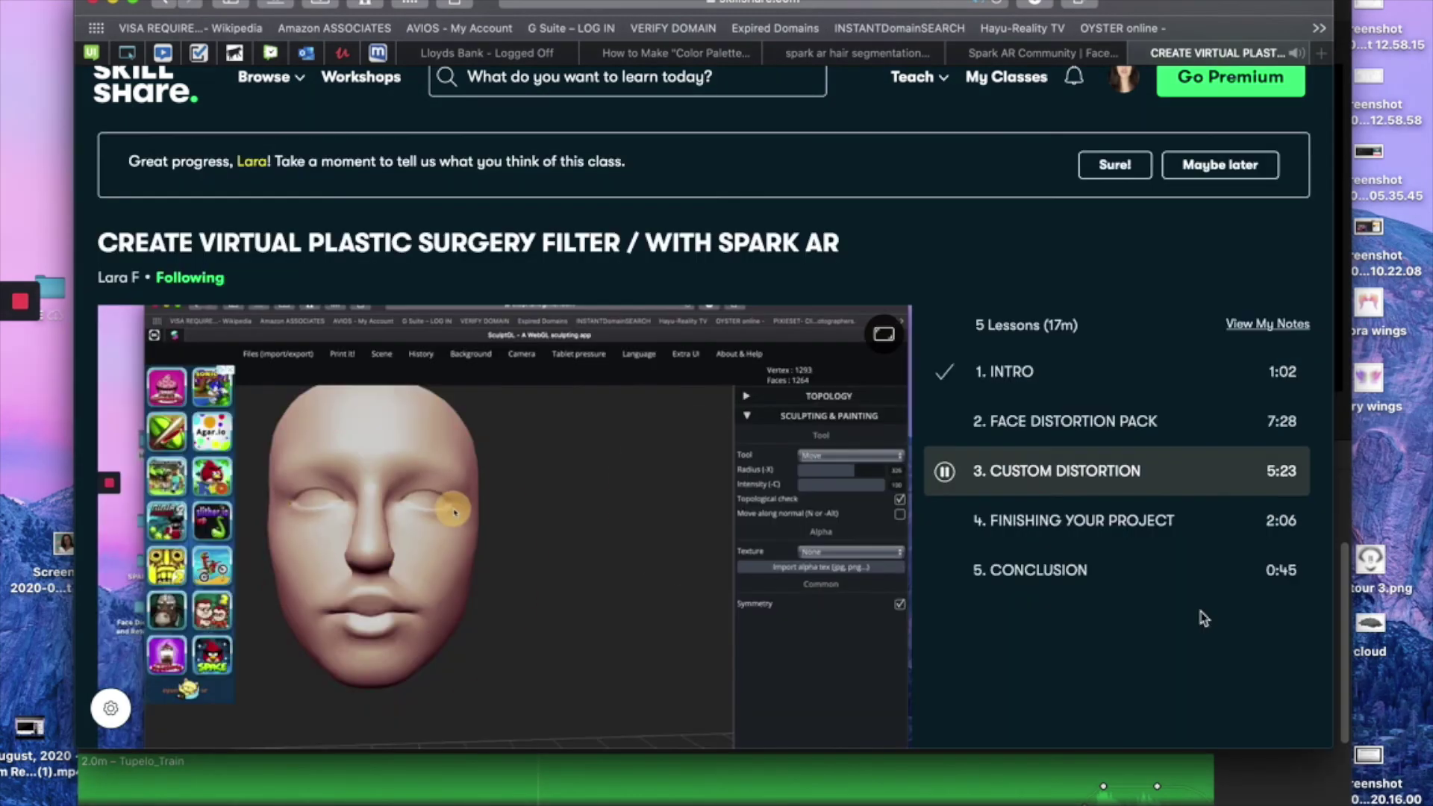
scroll(1203, 618, "down", 2)
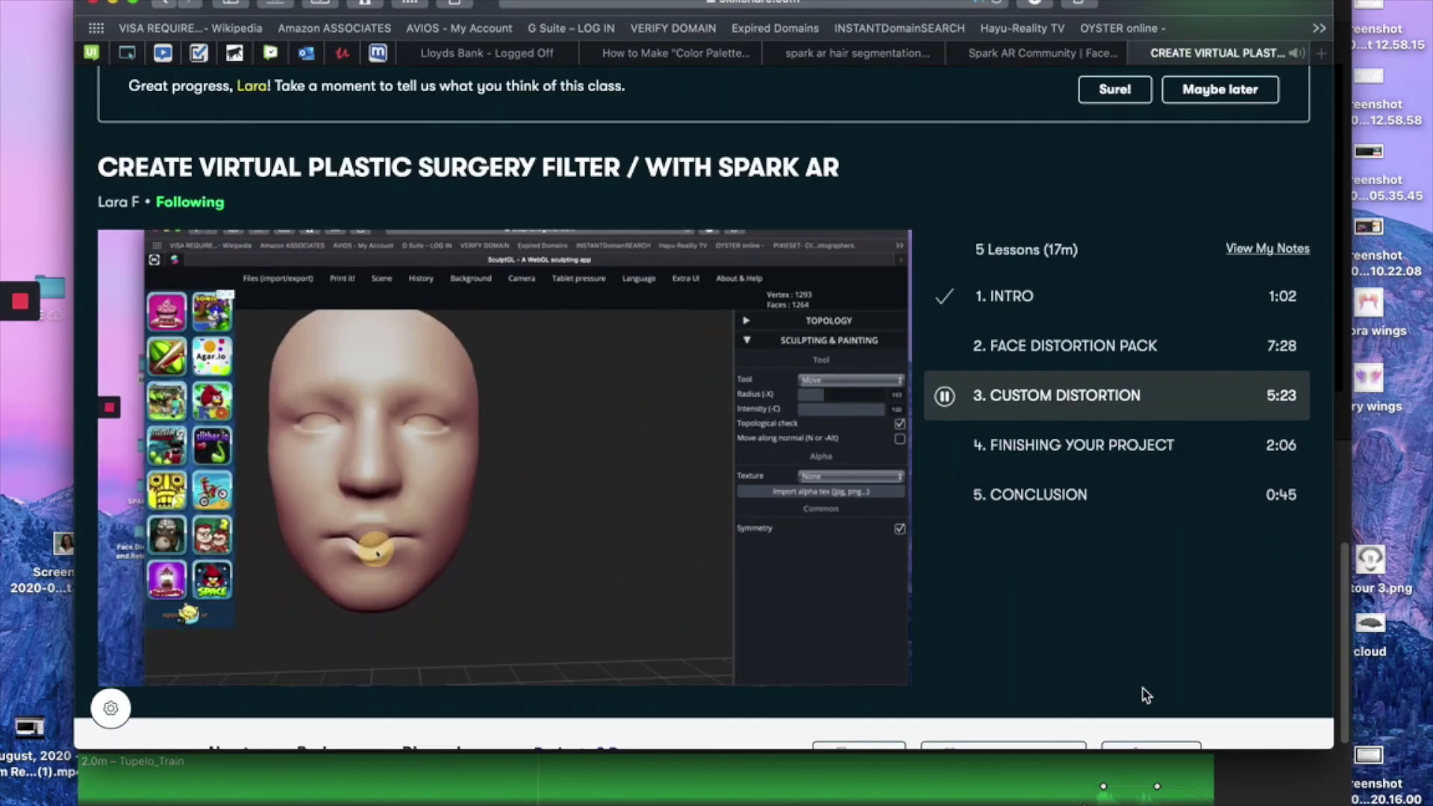
mouse_move(13, 307)
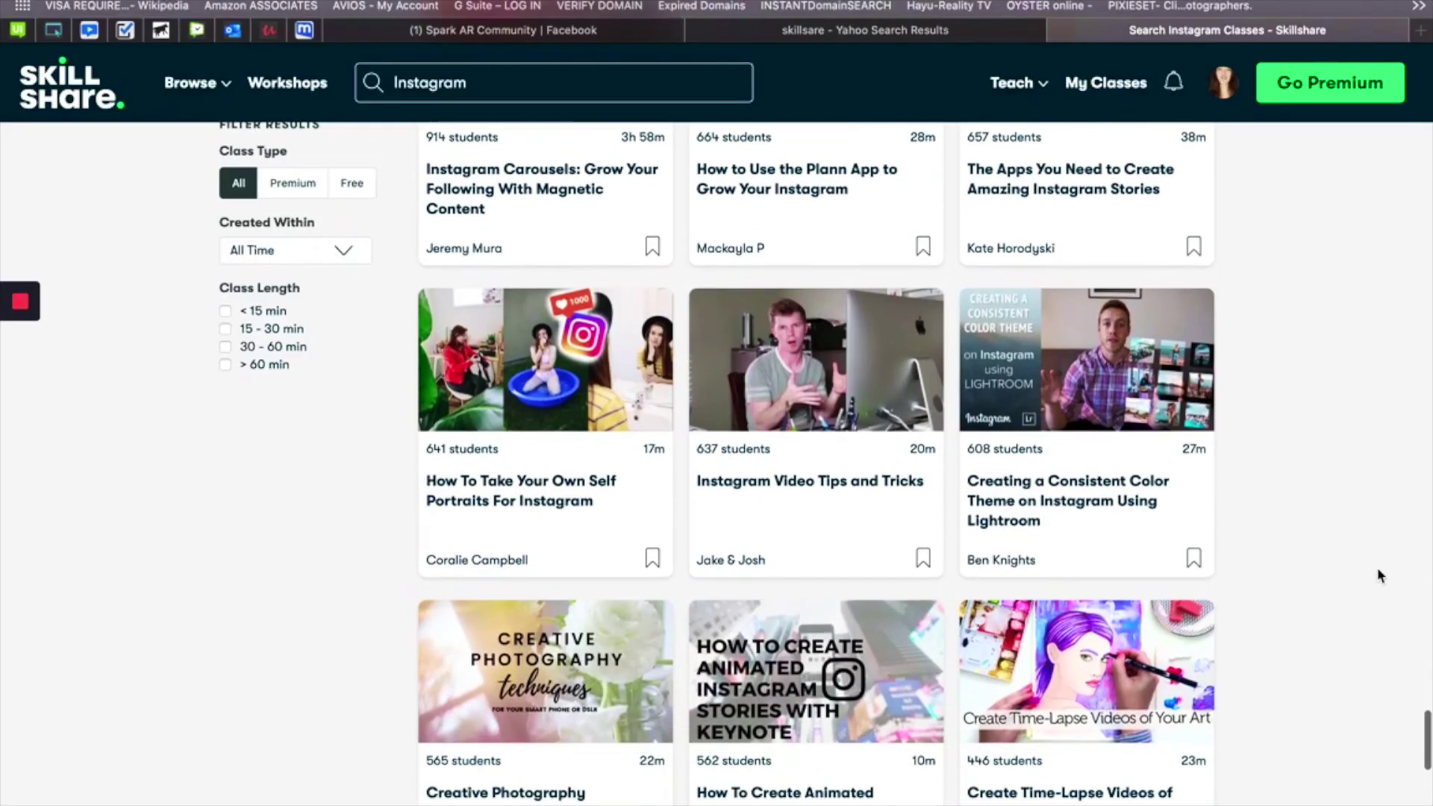
scroll(1380, 575, "down", 6)
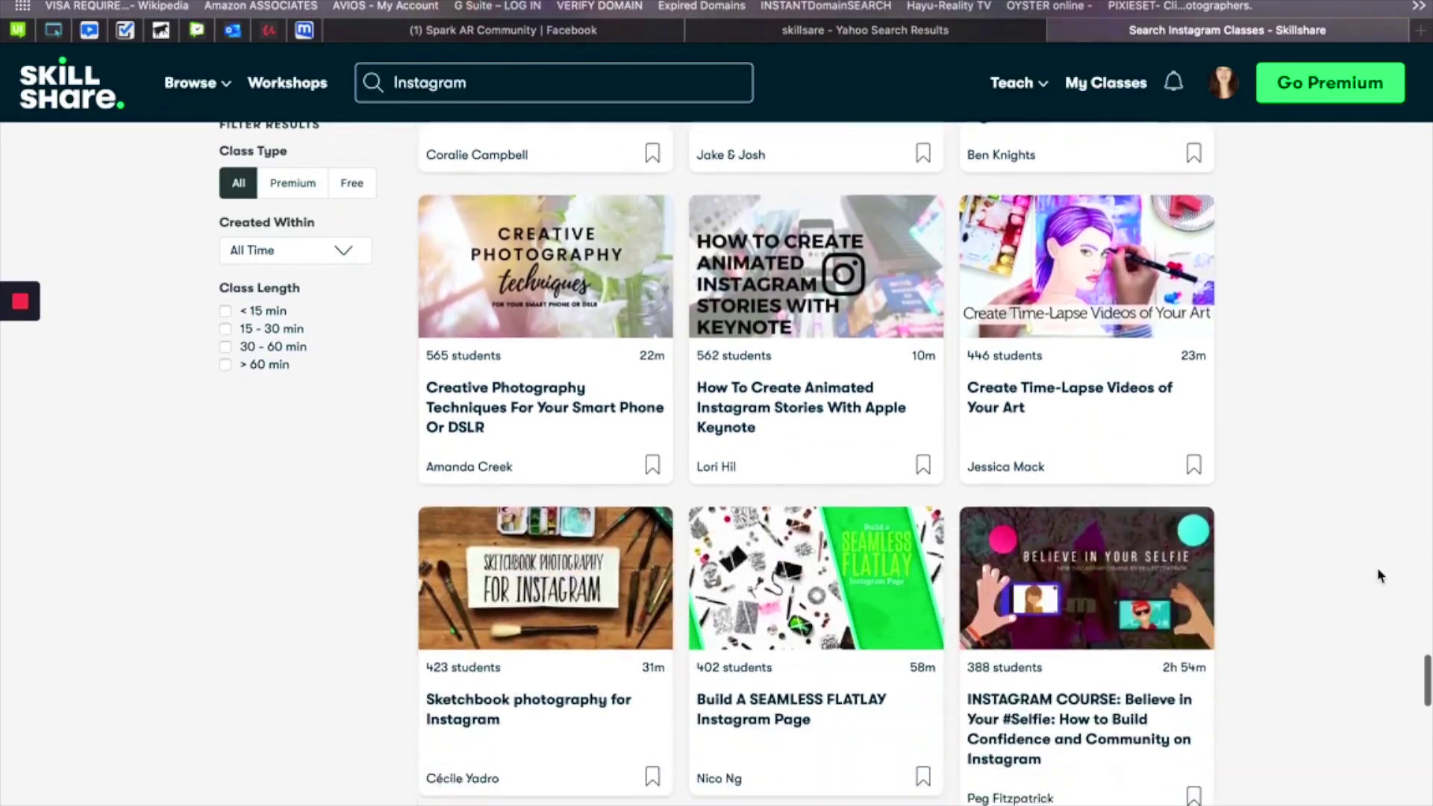
Browse the Instagram class results and open the PicsArt photo editing class.
scroll(1380, 576, "down", 10)
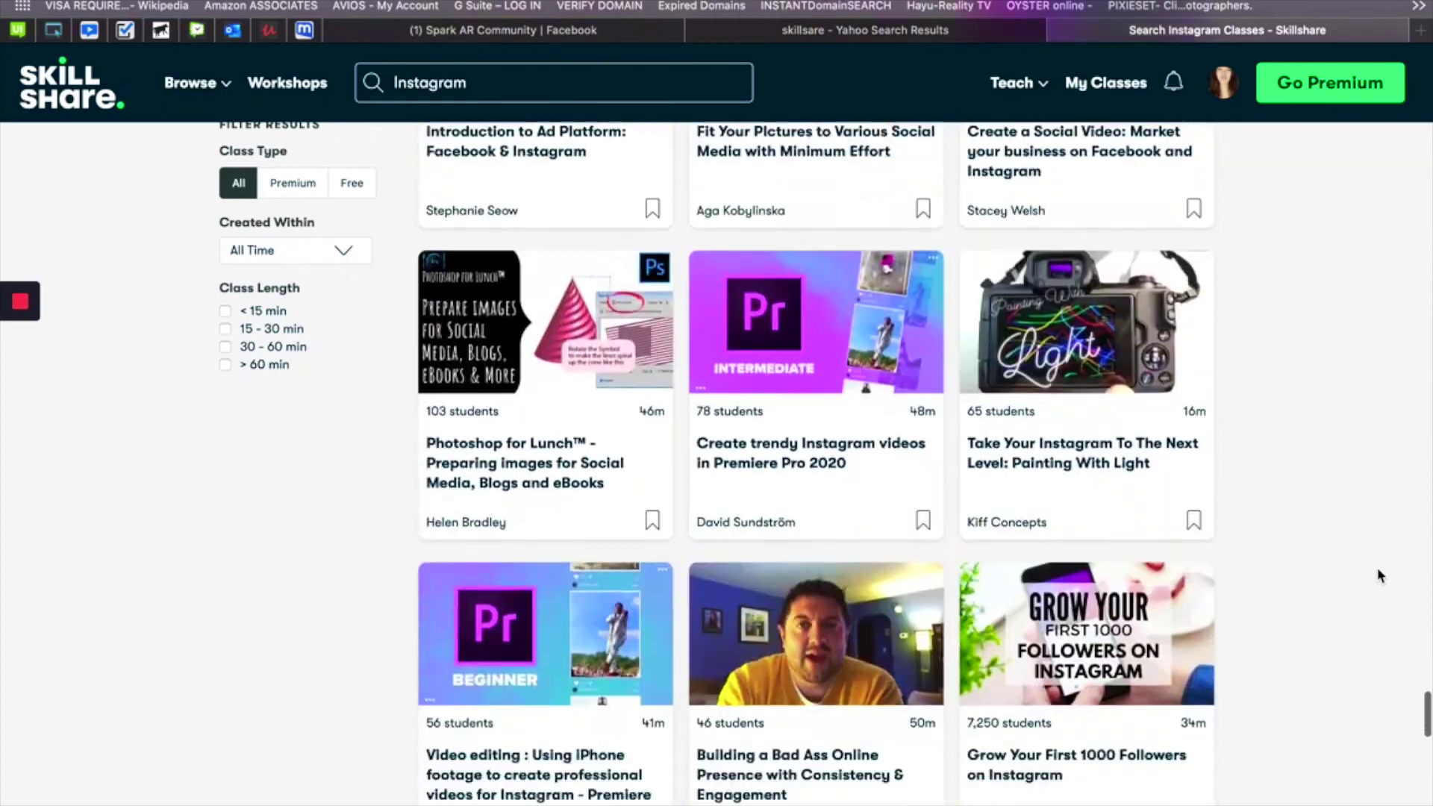
scroll(1379, 576, "down", 10)
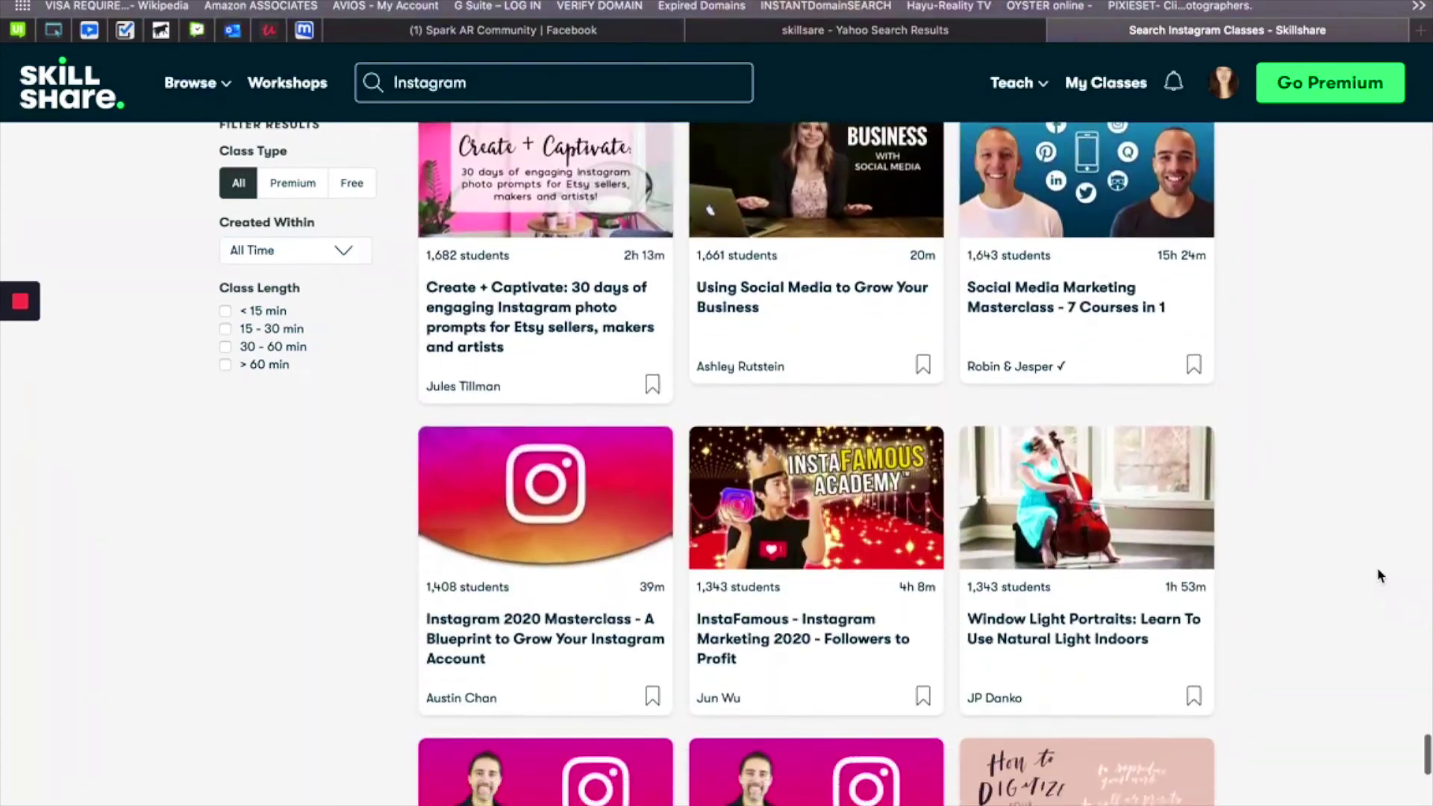
scroll(1379, 576, "down", 10)
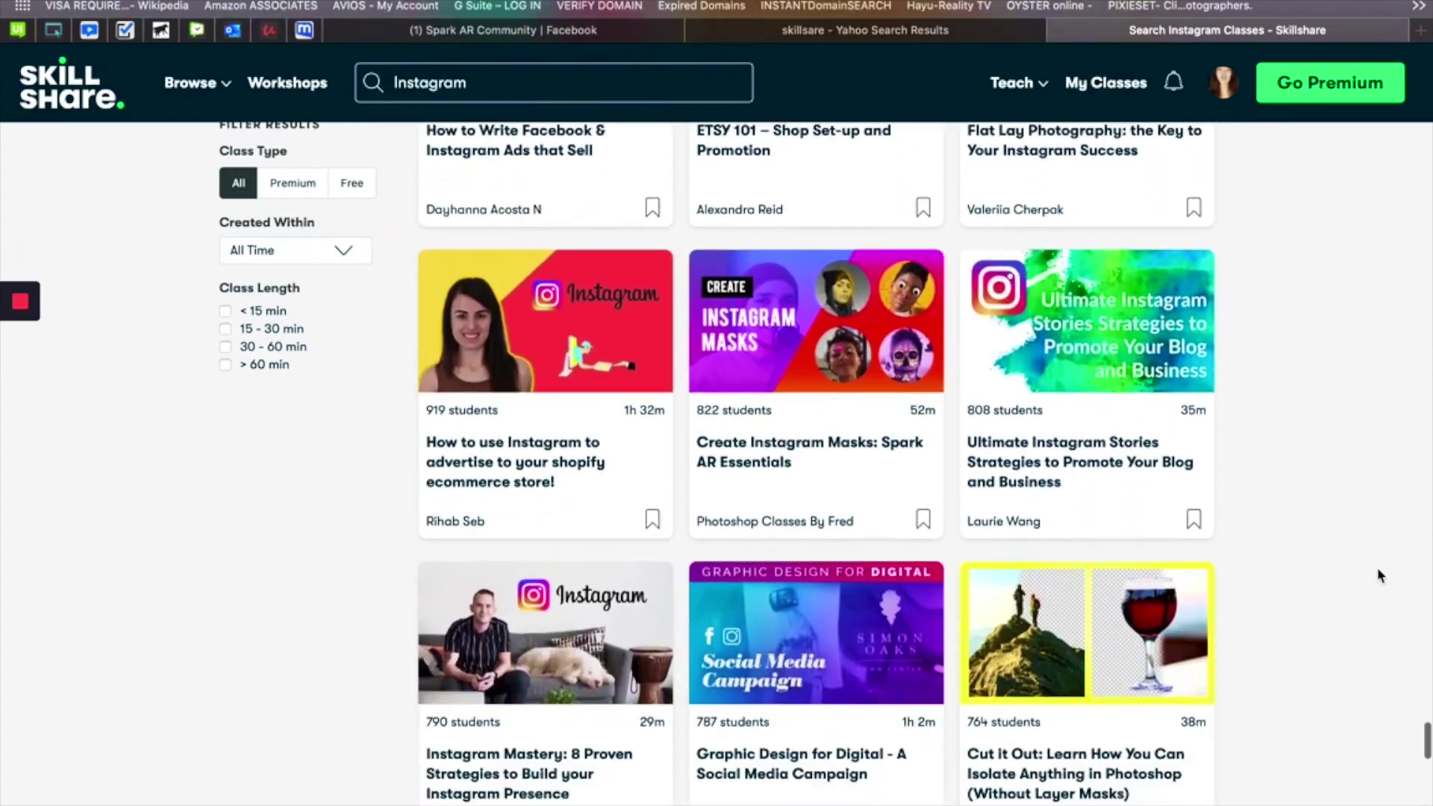
scroll(1380, 575, "down", 5)
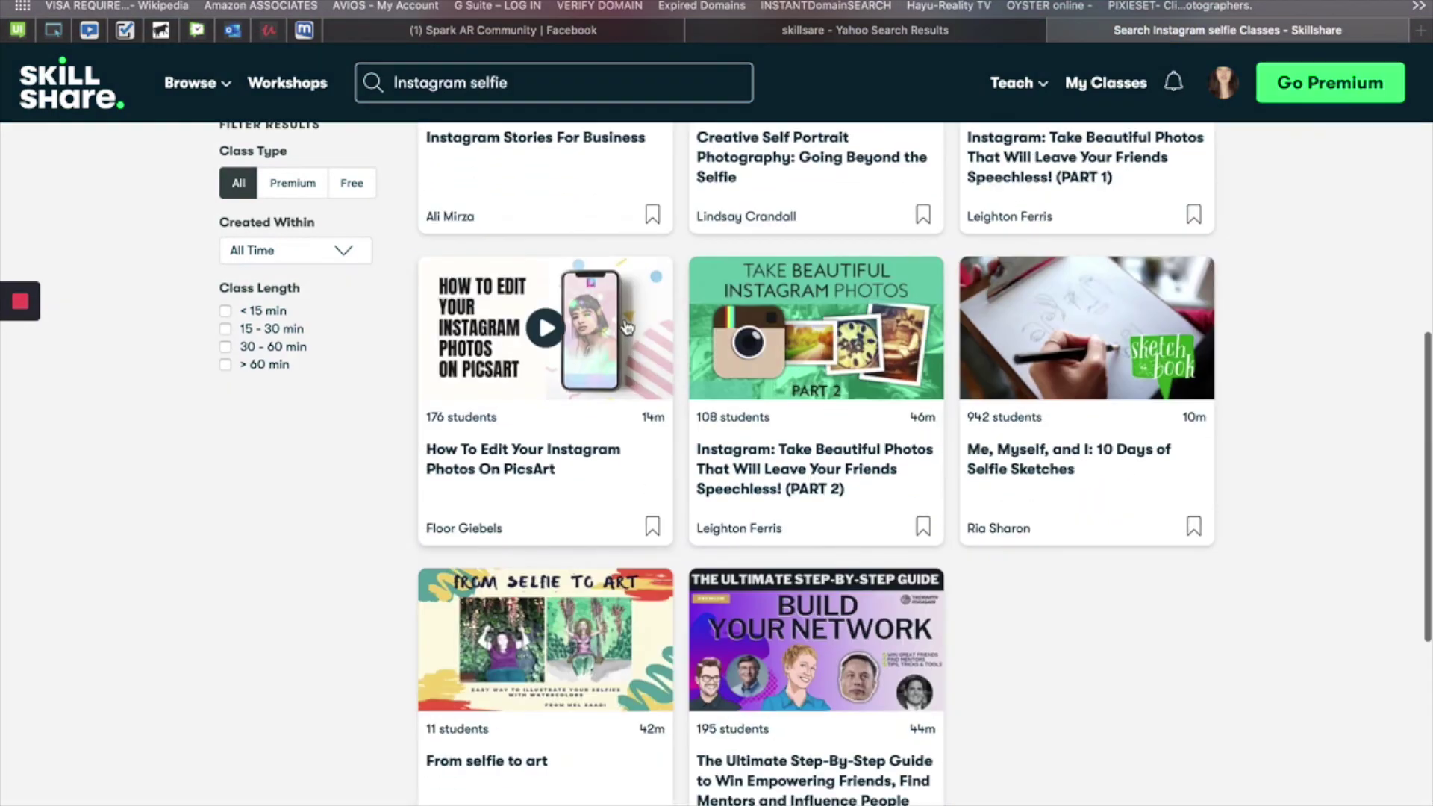
left_click(625, 327)
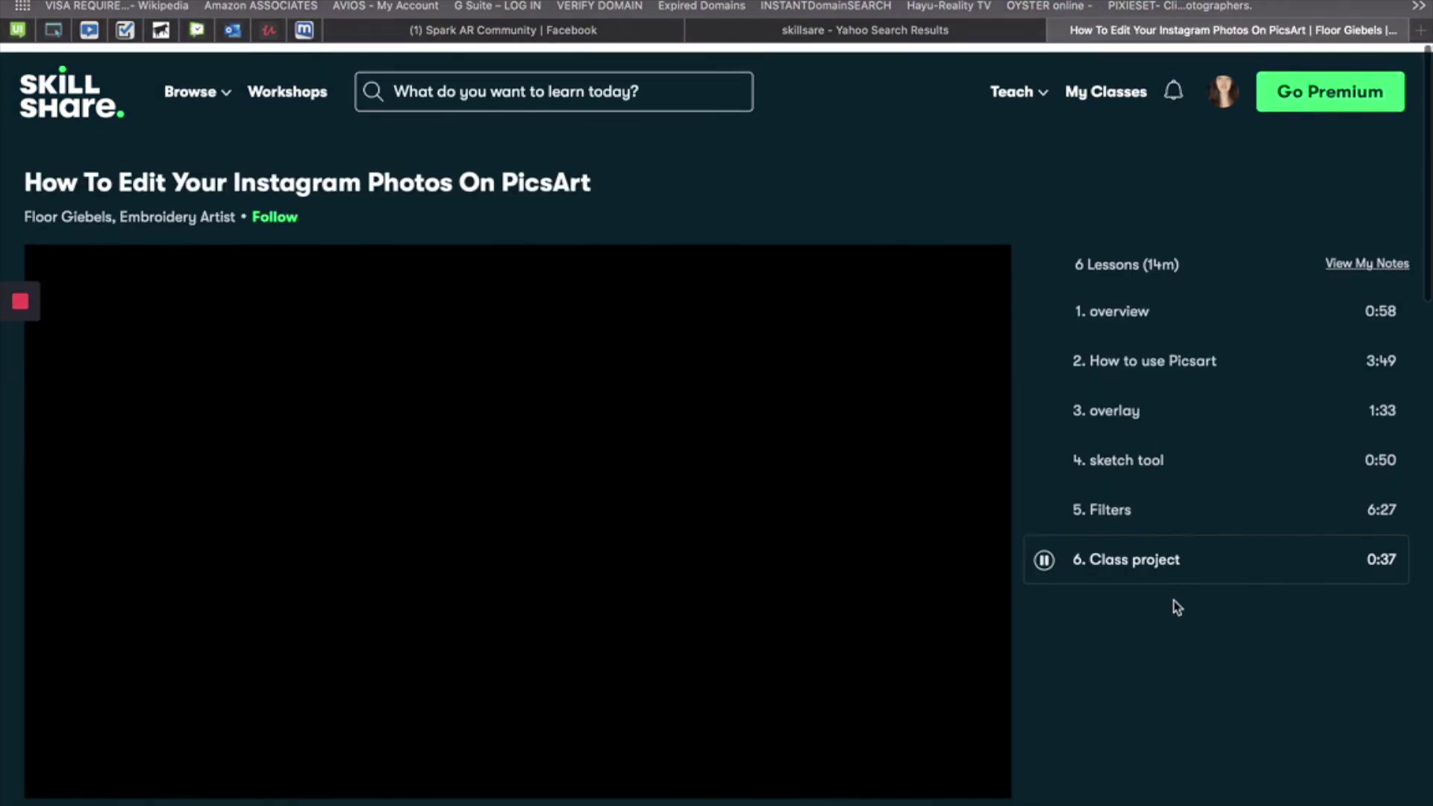
Search Skillshare for 'go viral' and browse the 223 results.
scroll(1173, 600, "down", 3)
scroll(1174, 600, "down", 10)
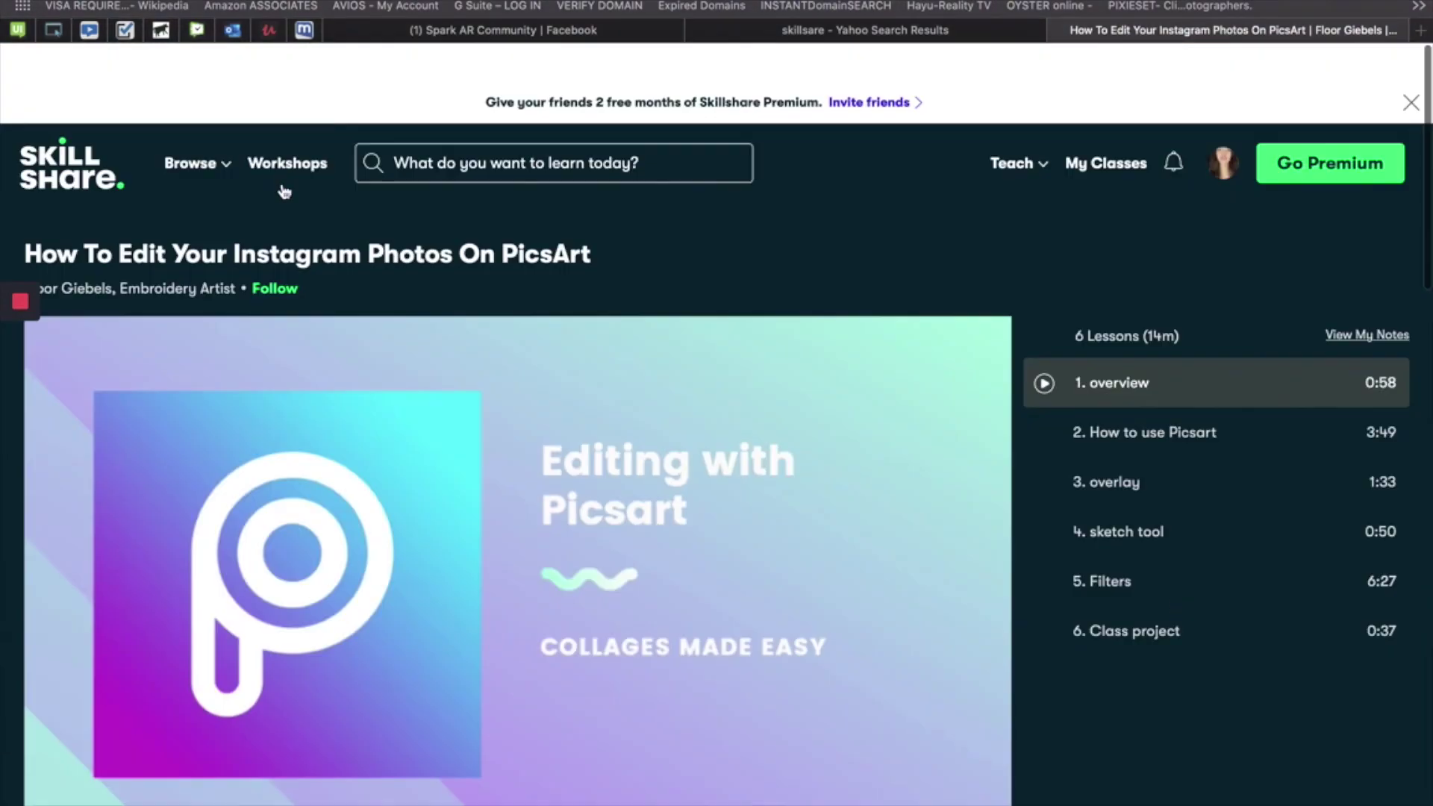
scroll(285, 191, "down", 1)
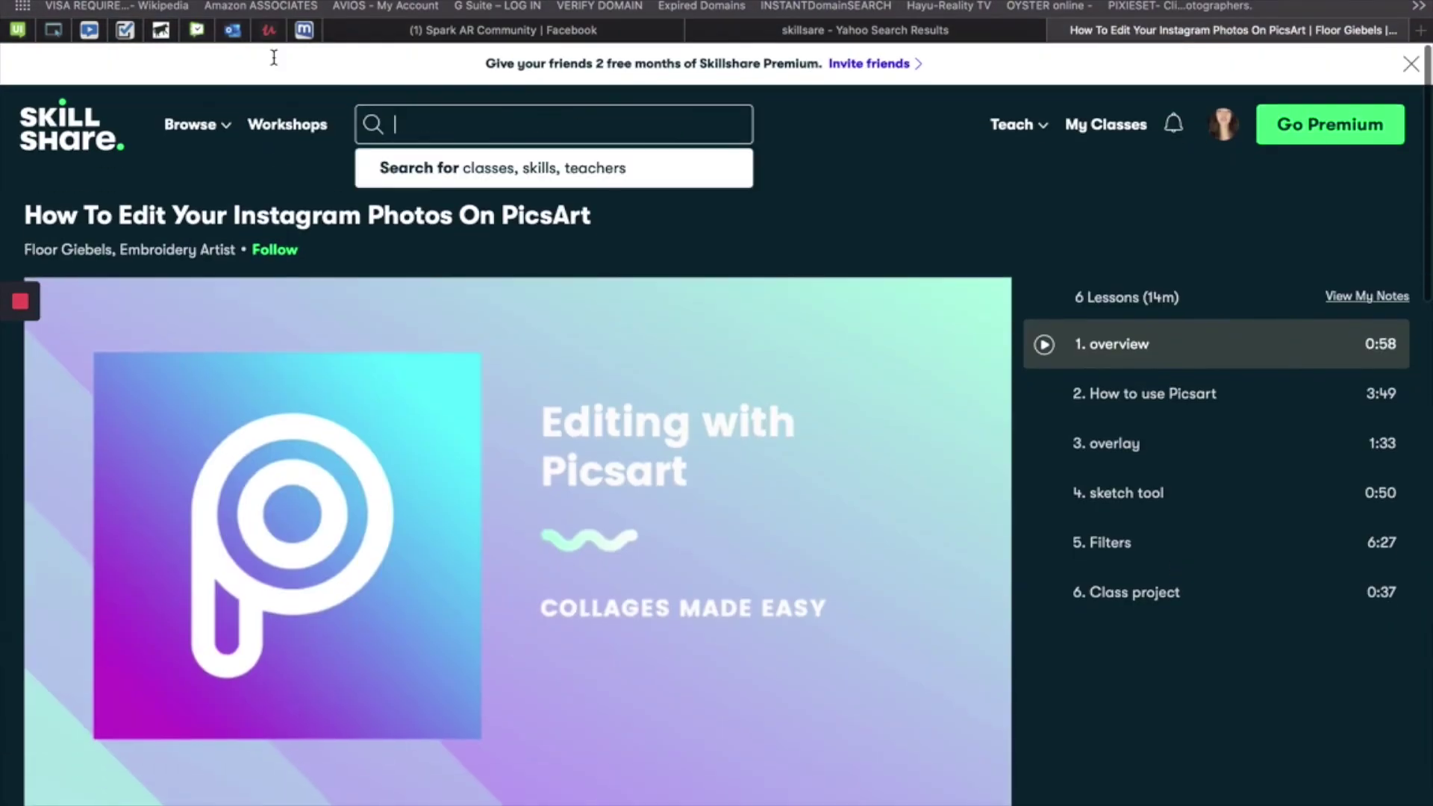
type("l")
key("Return")
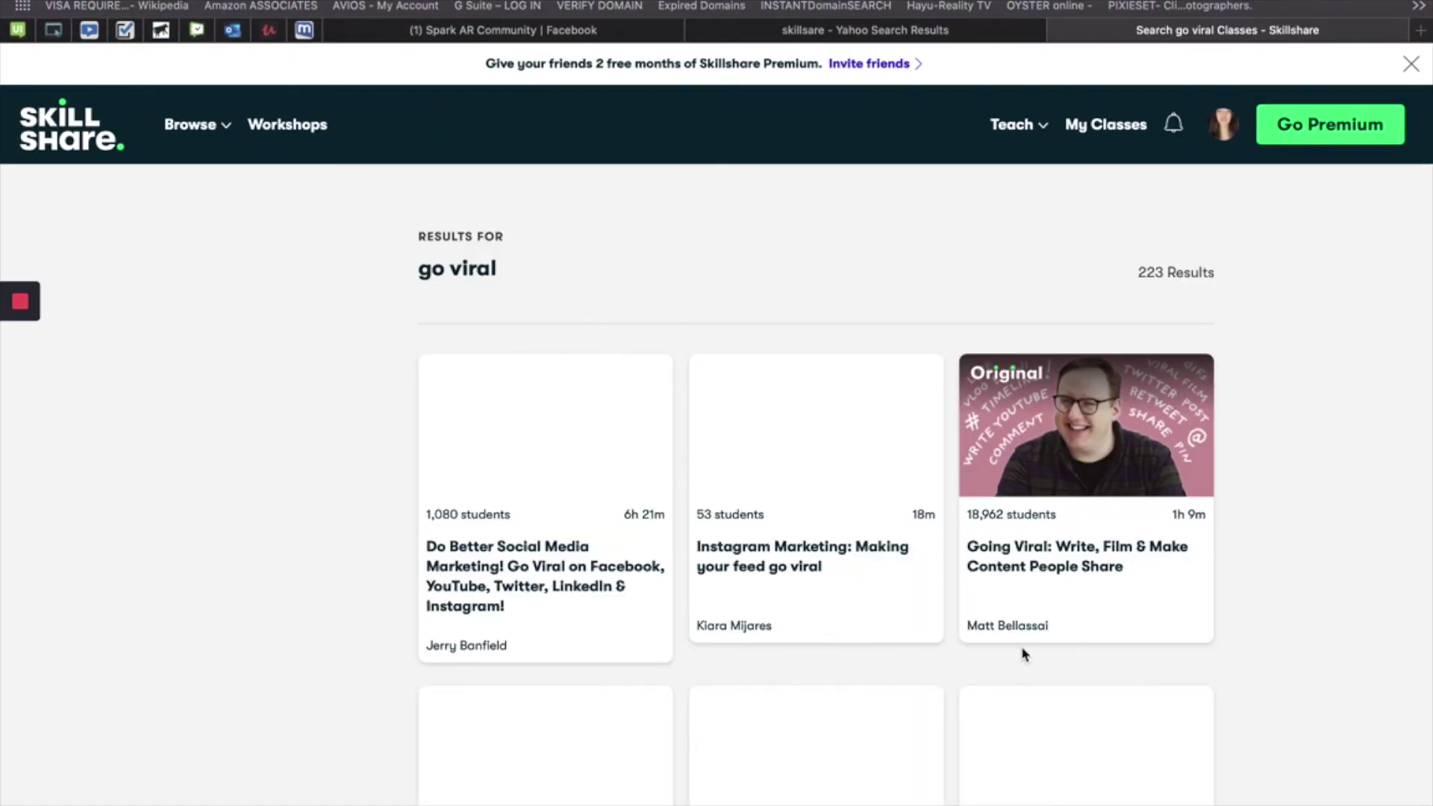
scroll(1257, 656, "down", 10)
scroll(1257, 657, "down", 10)
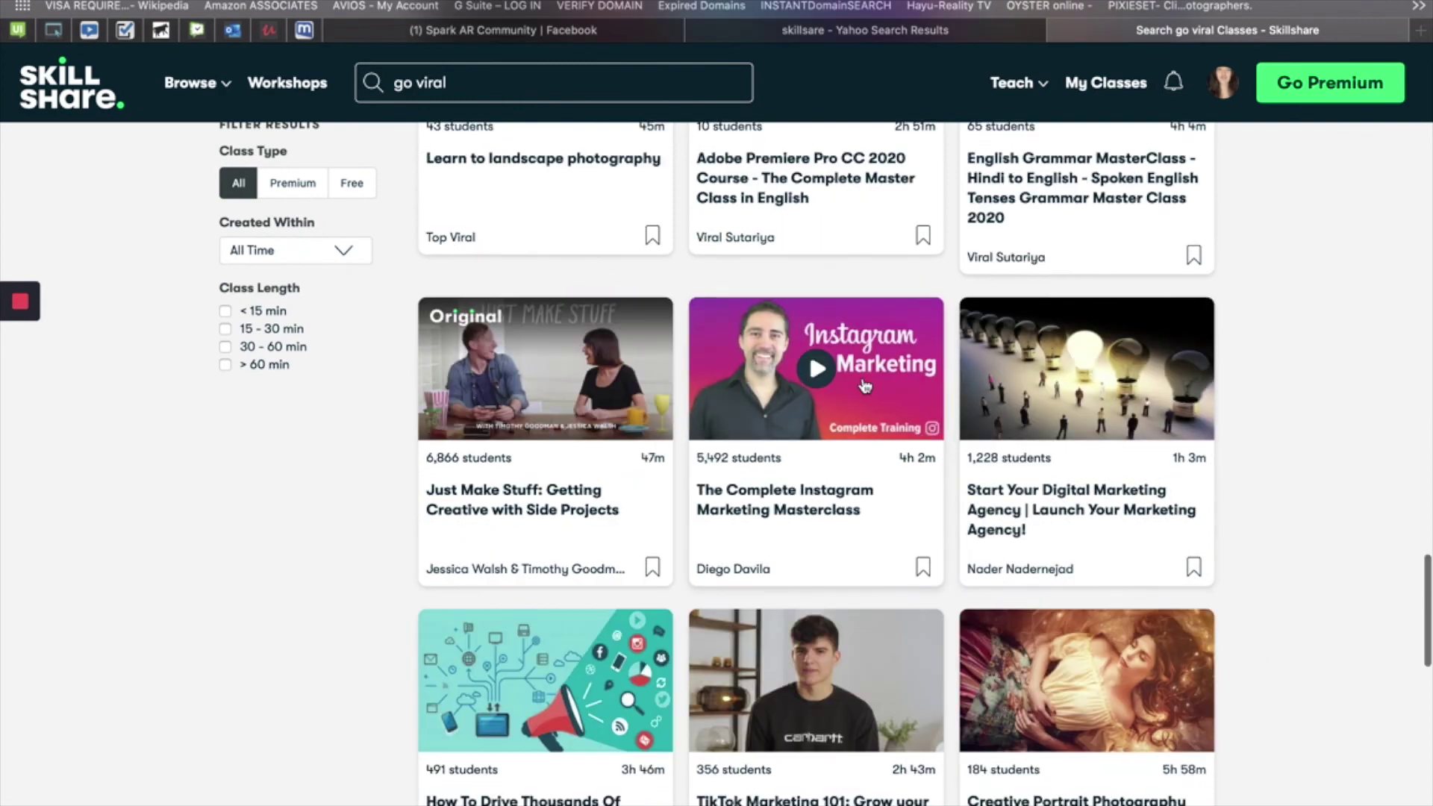